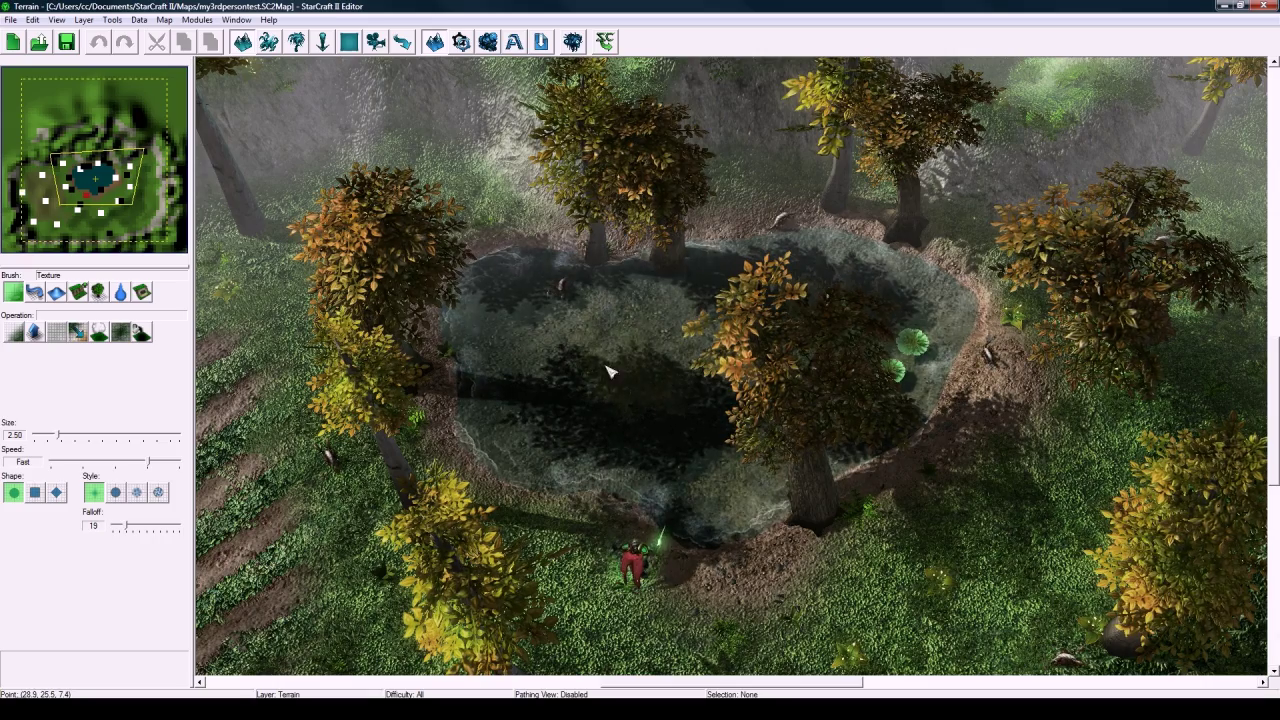
# Examine the custom third-person interface in the test game, including Zeratul's unit details, weapon and command tooltips.
pyautogui.moveTo(604, 363); pyautogui.dragTo(626, 325, button='right')
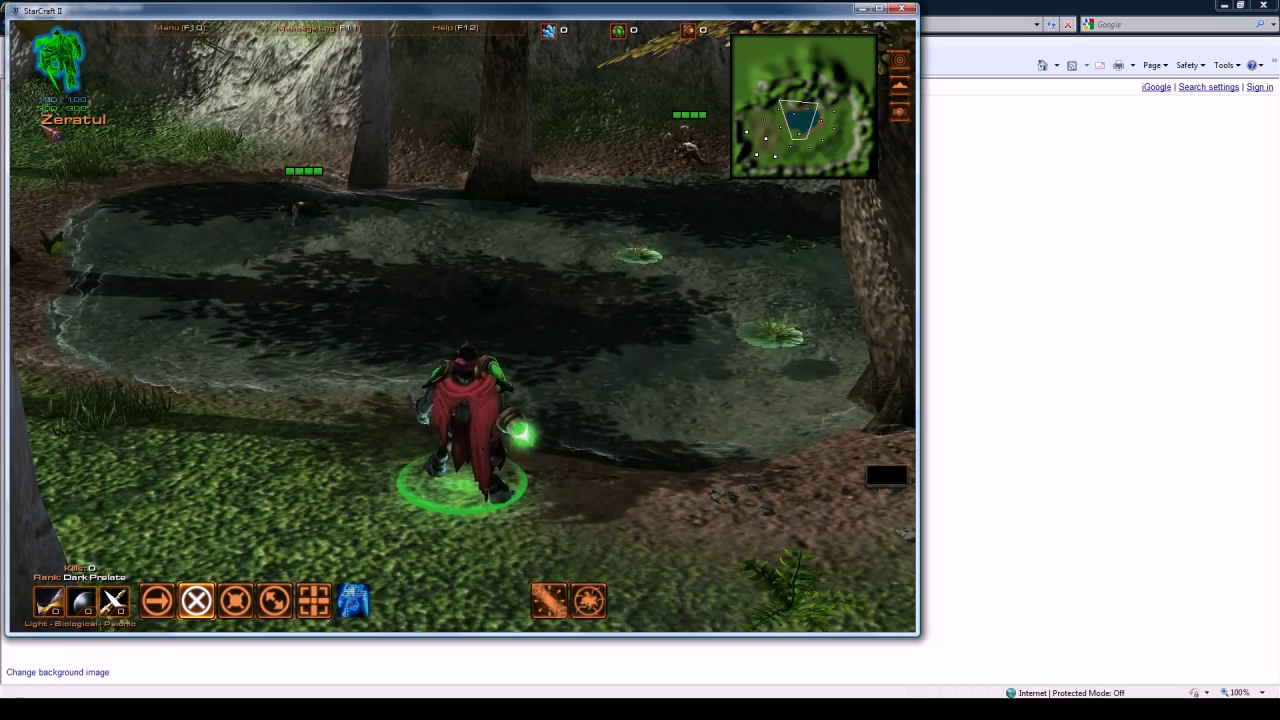
pyautogui.moveTo(79, 100)
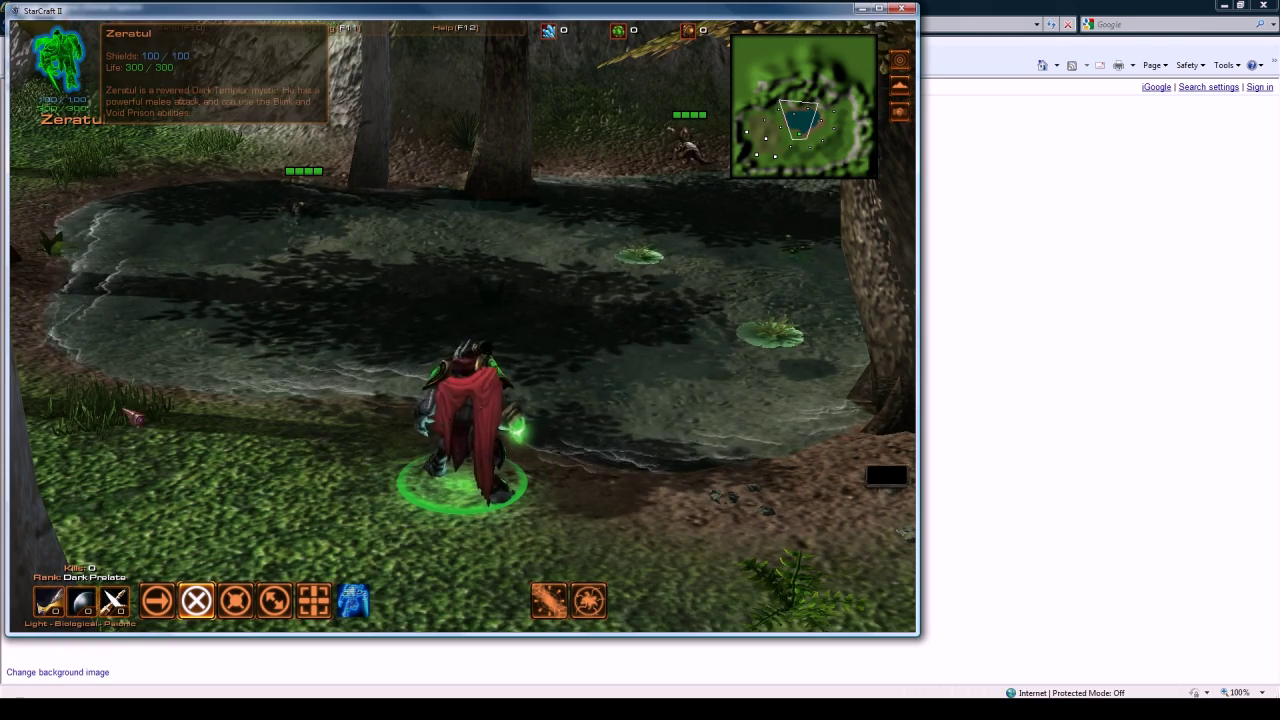
pyautogui.moveTo(48, 600)
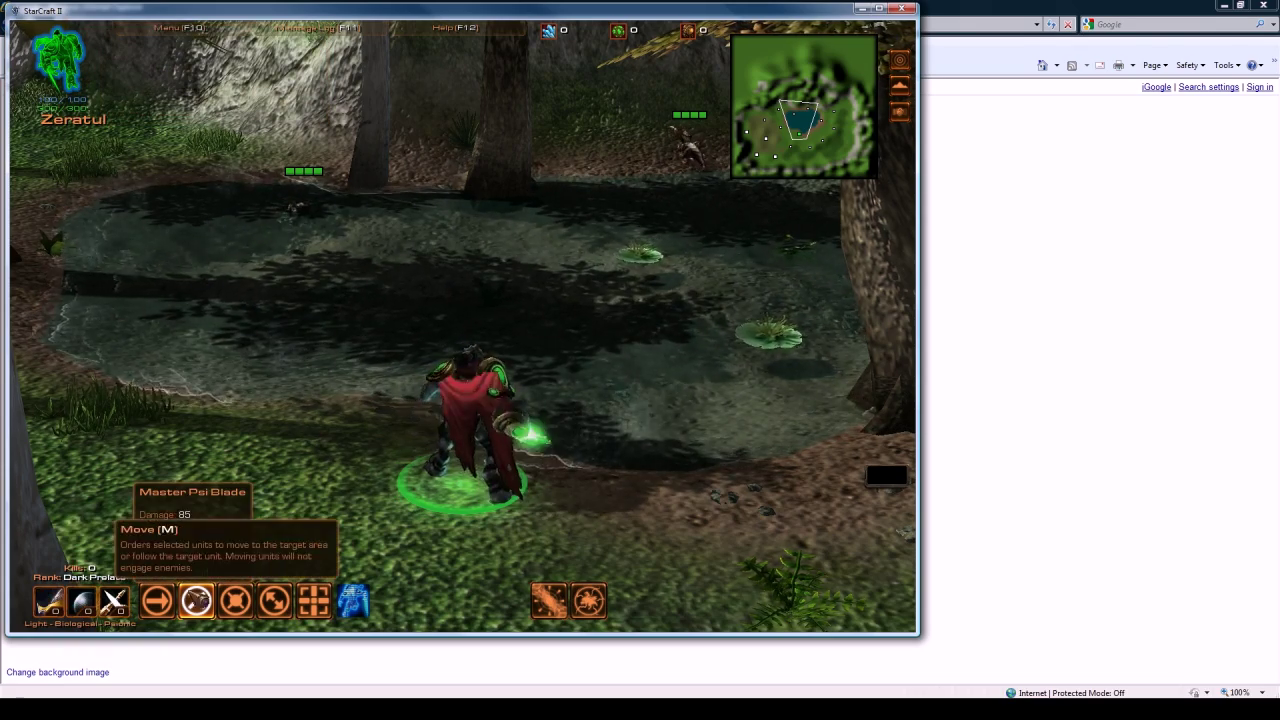
pyautogui.moveTo(565, 602)
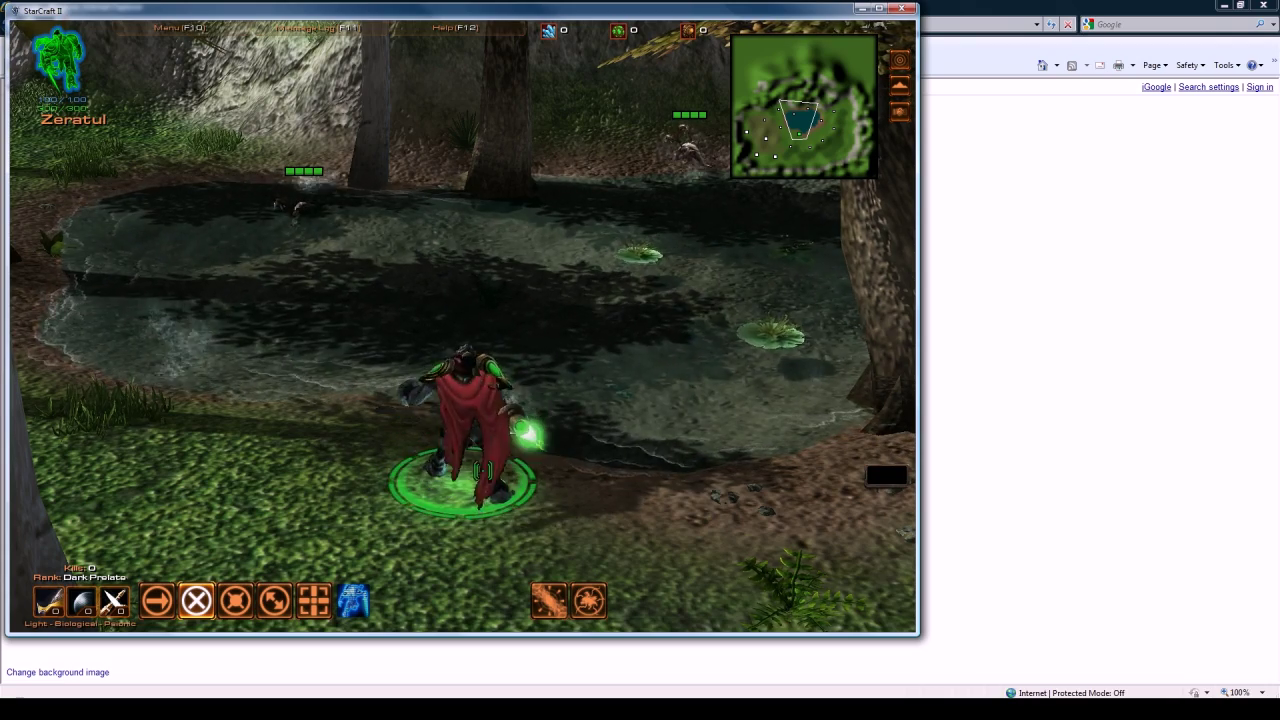
# Play-test the third-person map by walking Zeratul around, turning the camera, using Blink and attacking enemies.
pyautogui.rightClick(627, 470)
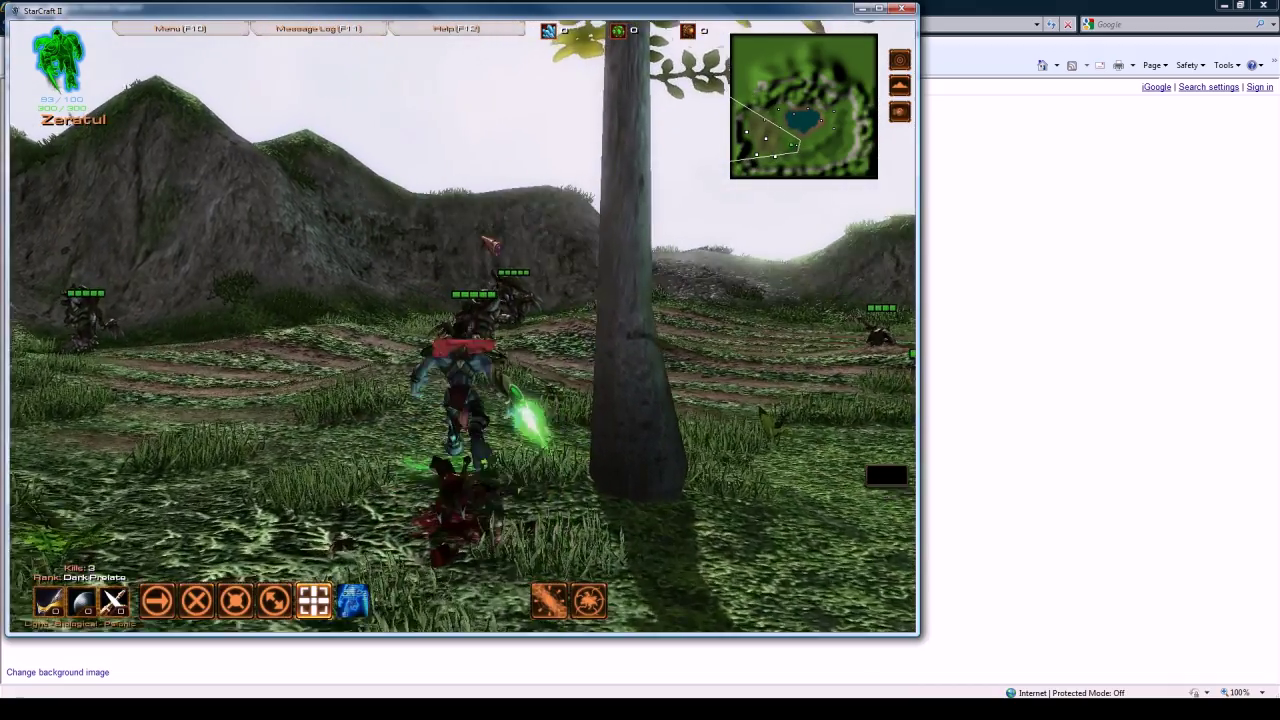
pyautogui.press('w')
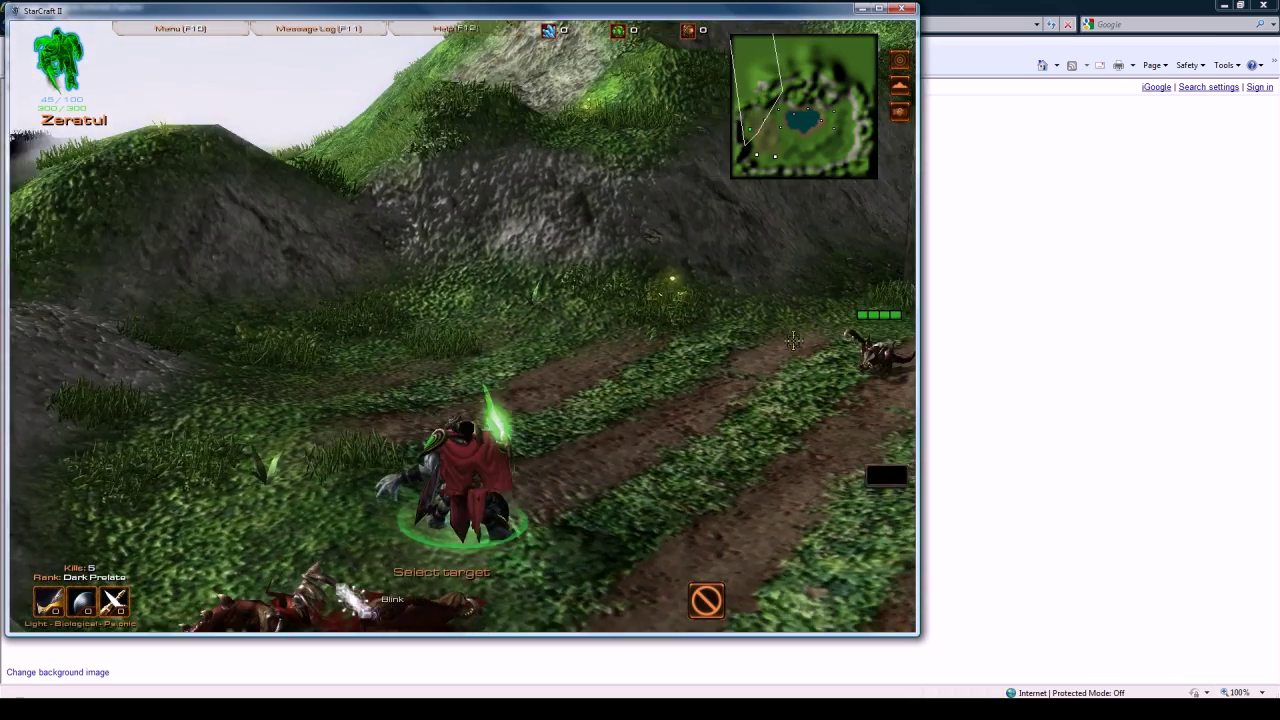
pyautogui.click(793, 341)
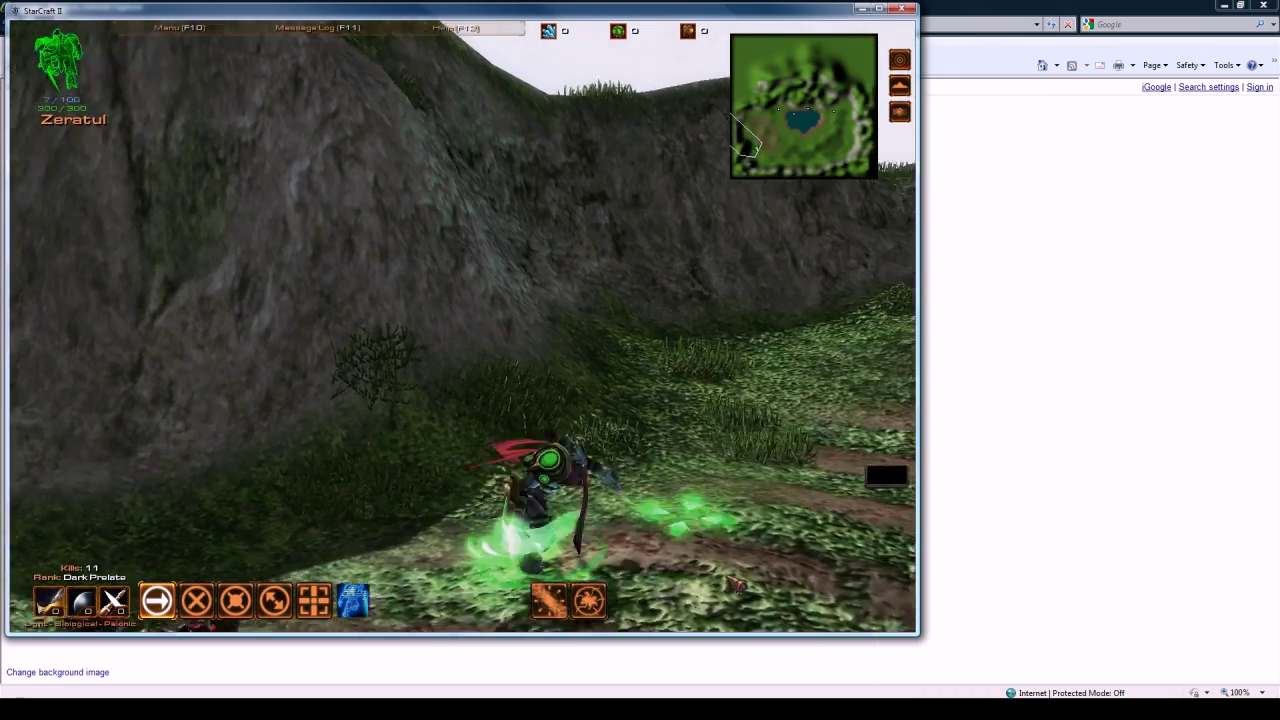
pyautogui.press('d')
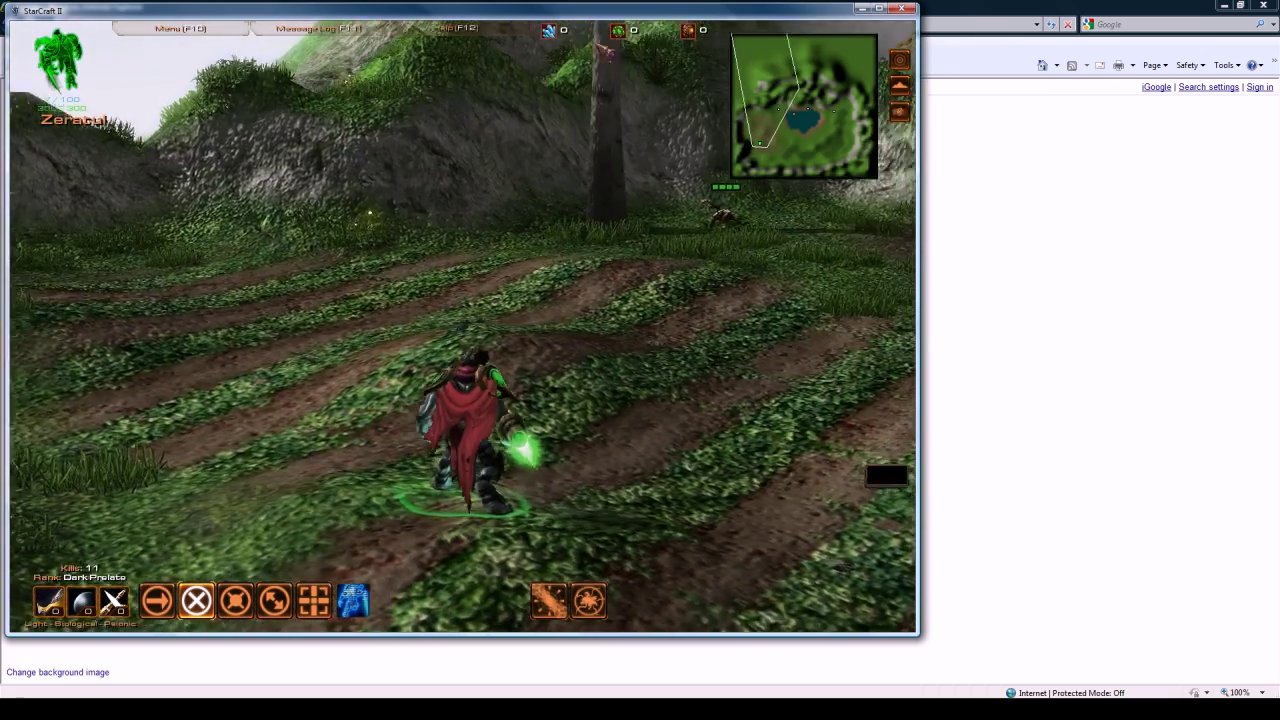
pyautogui.press('d')
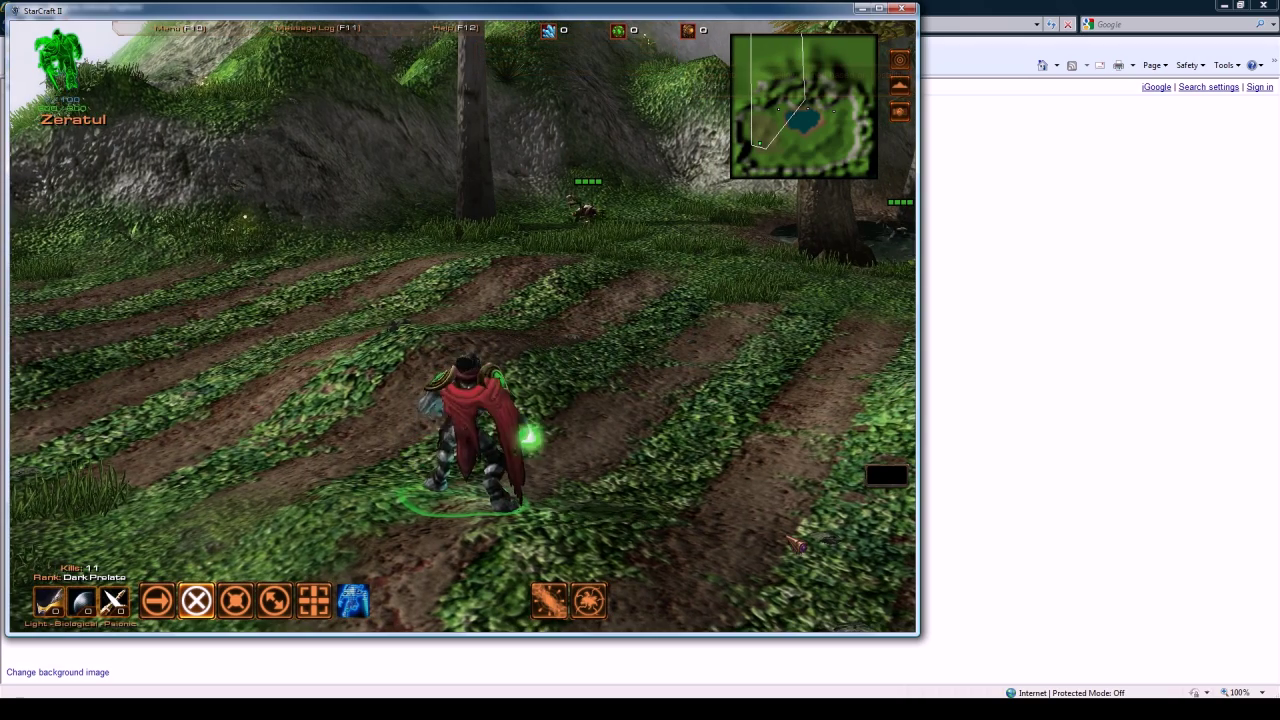
pyautogui.rightClick(599, 214)
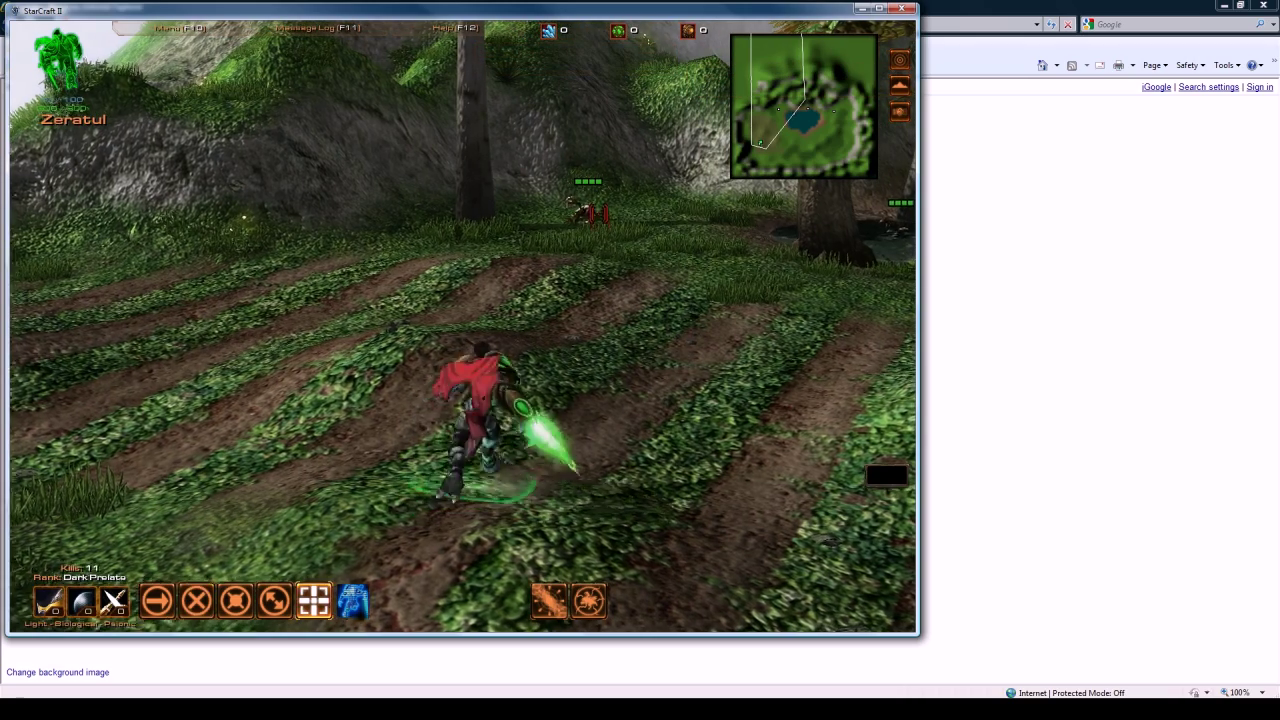
pyautogui.press('d')
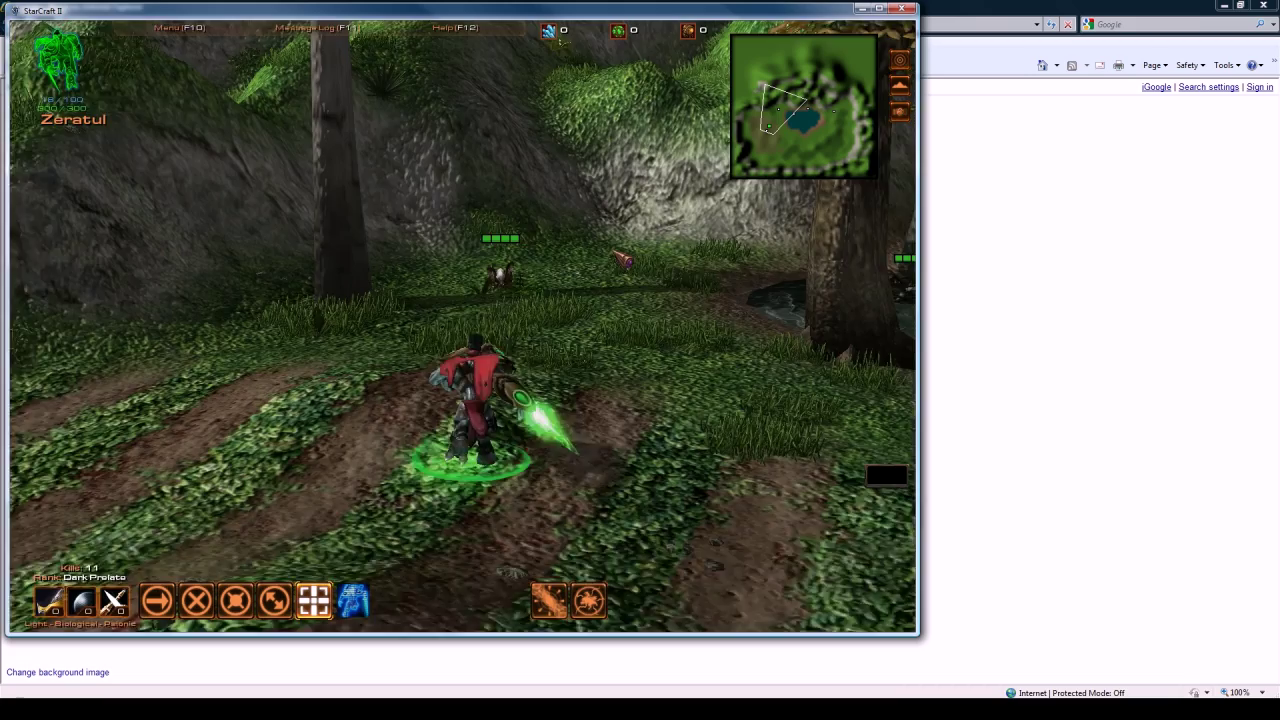
pyautogui.press('w')
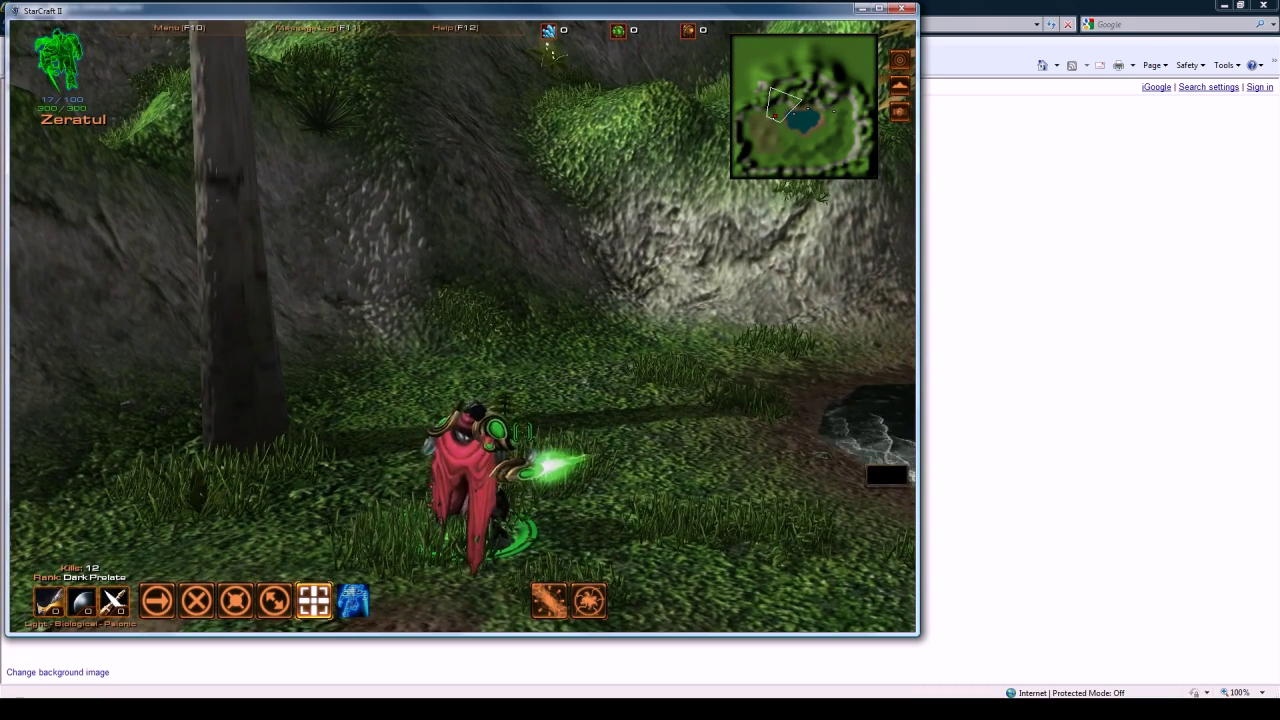
pyautogui.press('2')
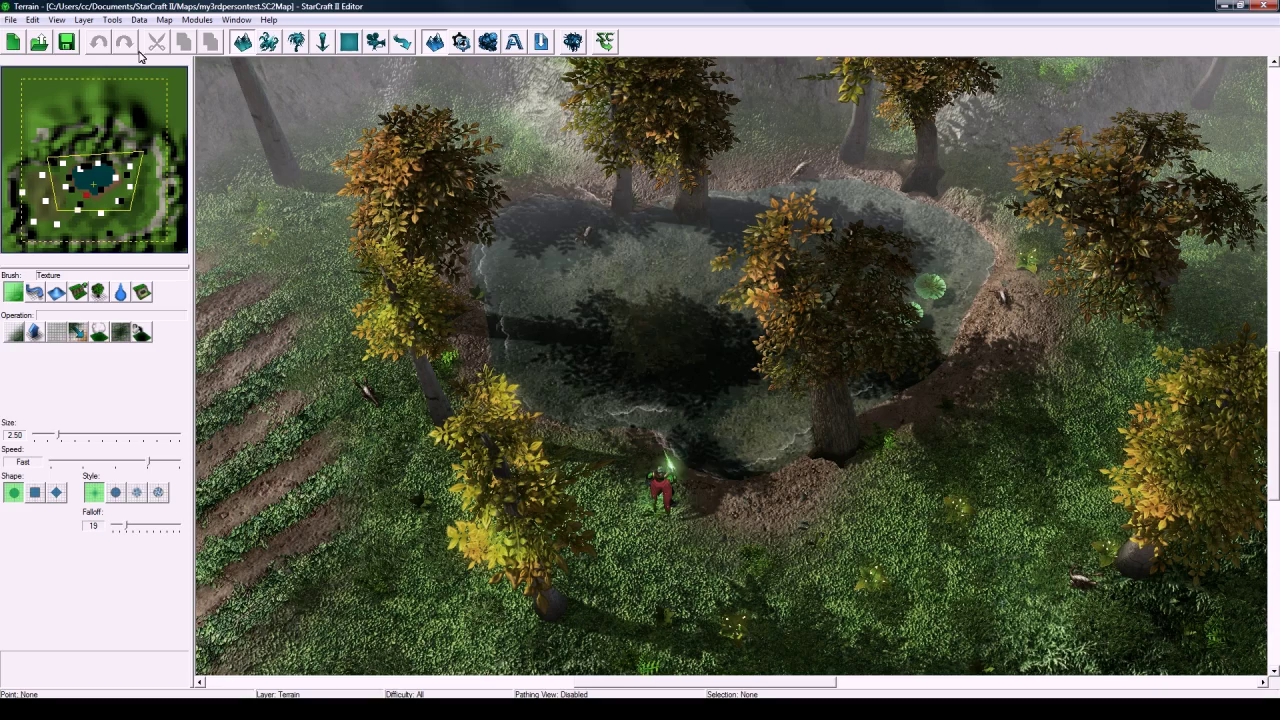
# Start a new map document with the Agria (Jungle) texture set.
pyautogui.click(15, 22)
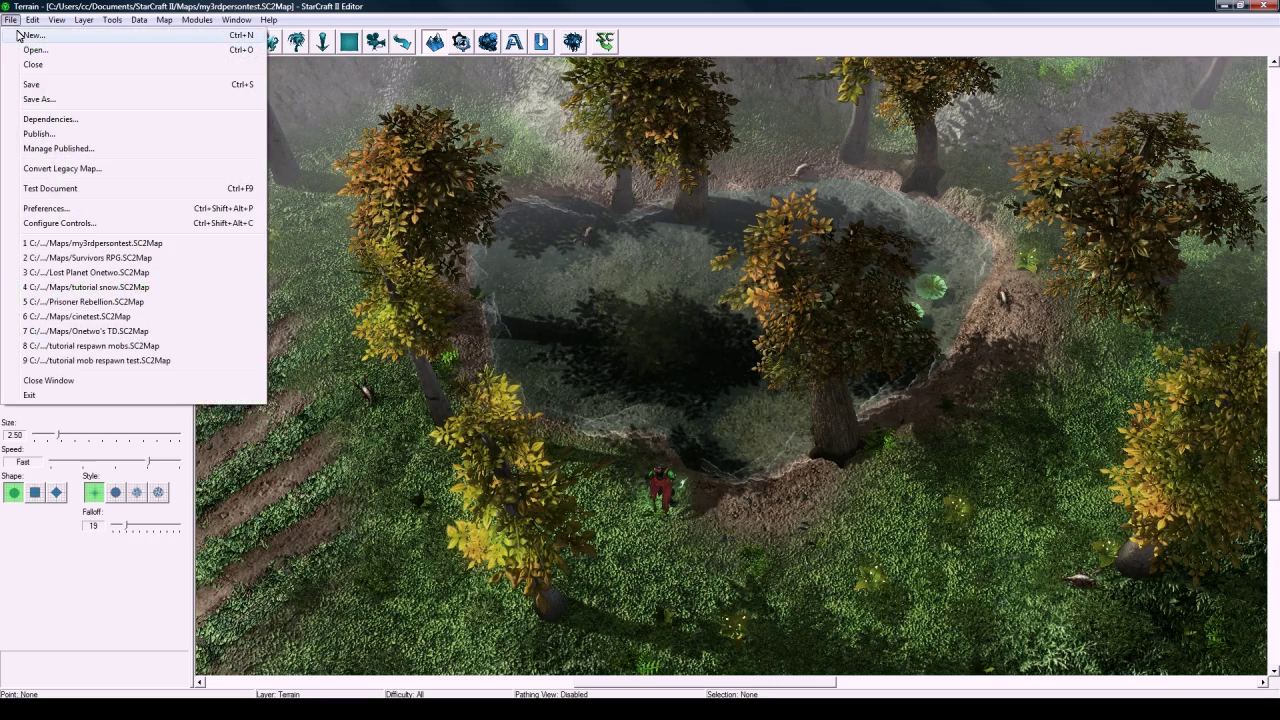
pyautogui.click(21, 37)
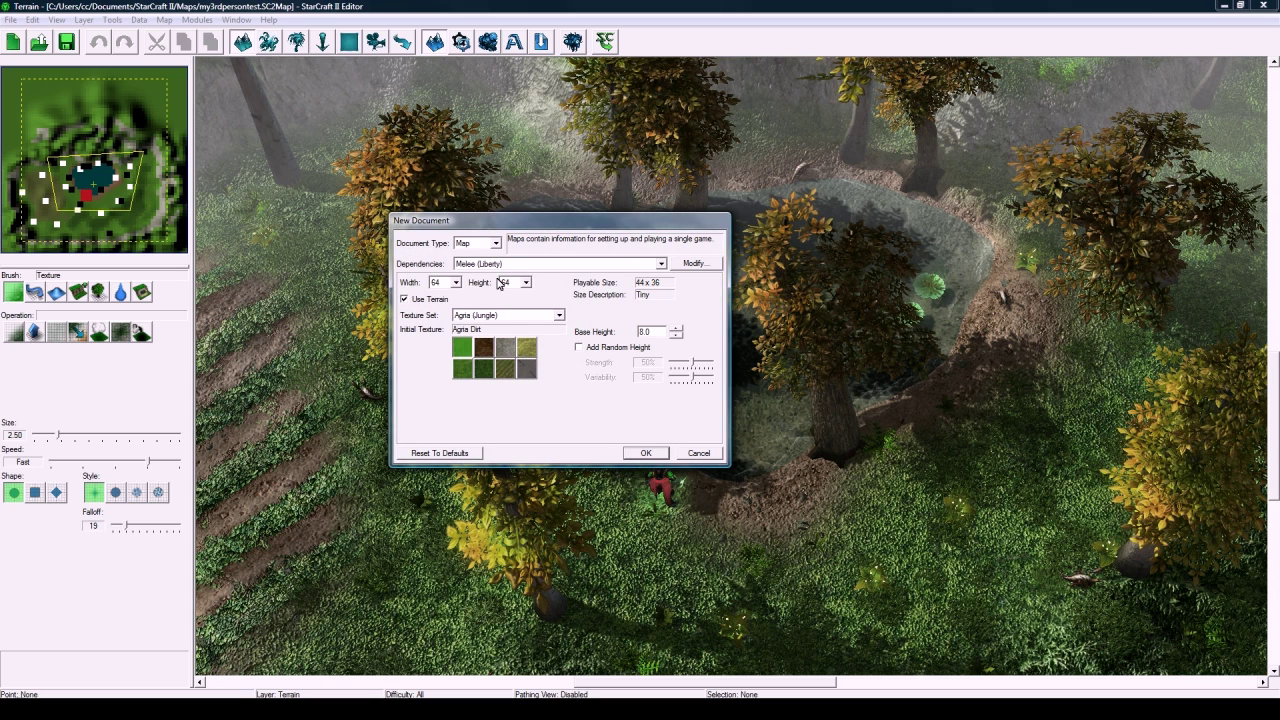
pyautogui.click(479, 316)
pyautogui.click(480, 314)
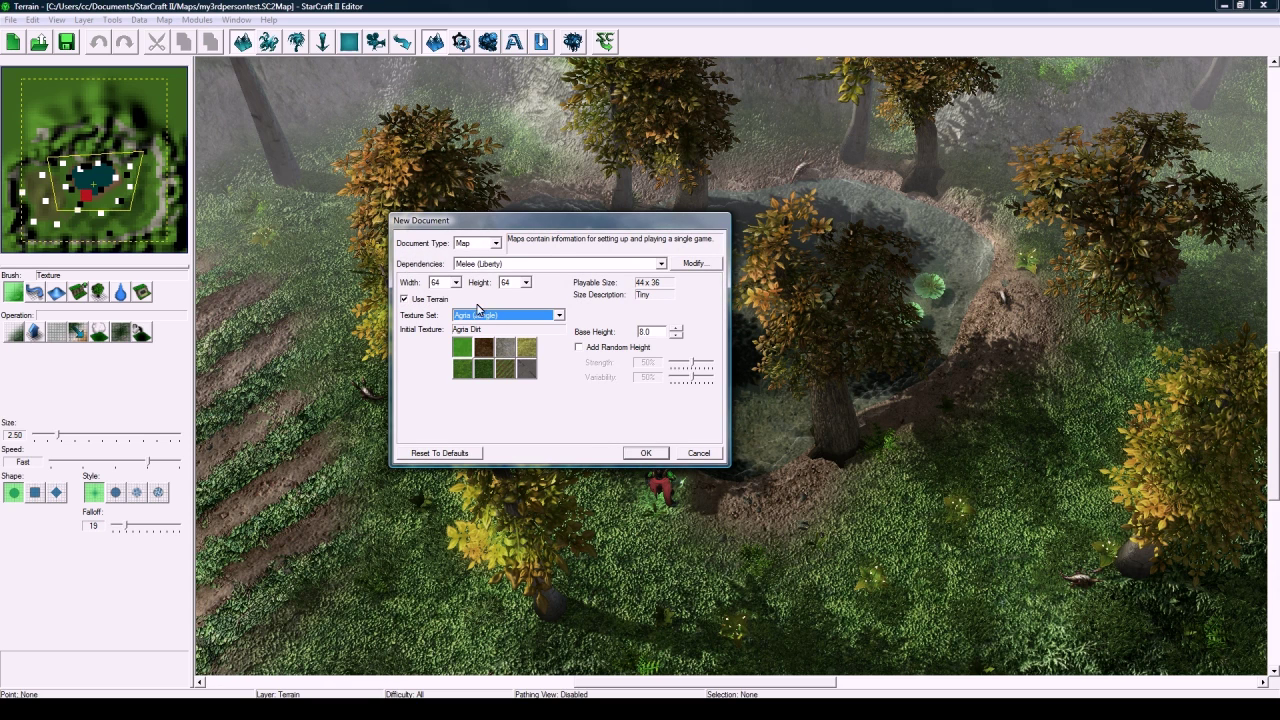
# Add the Liberty (Campaign) and Liberty Story (Campaign) standard dependencies and create the 64 x 64 map.
pyautogui.click(694, 263)
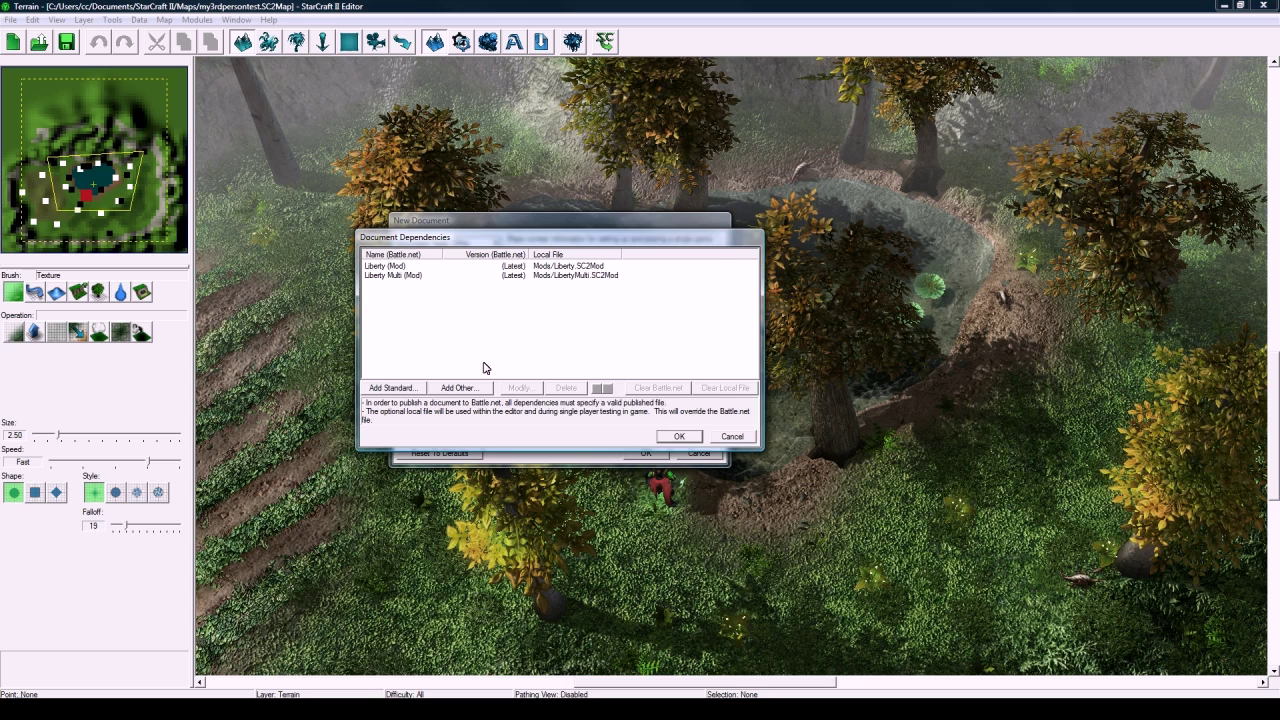
pyautogui.click(415, 388)
pyautogui.click(482, 351)
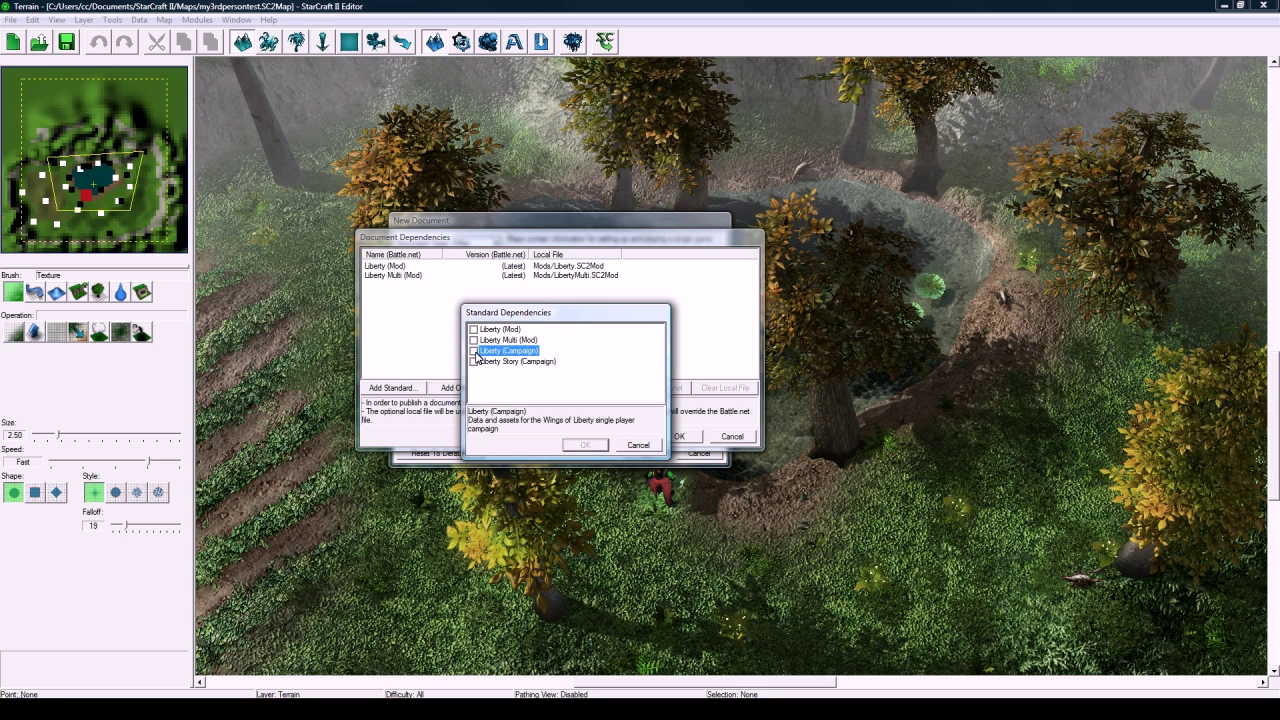
pyautogui.click(474, 351)
pyautogui.click(584, 444)
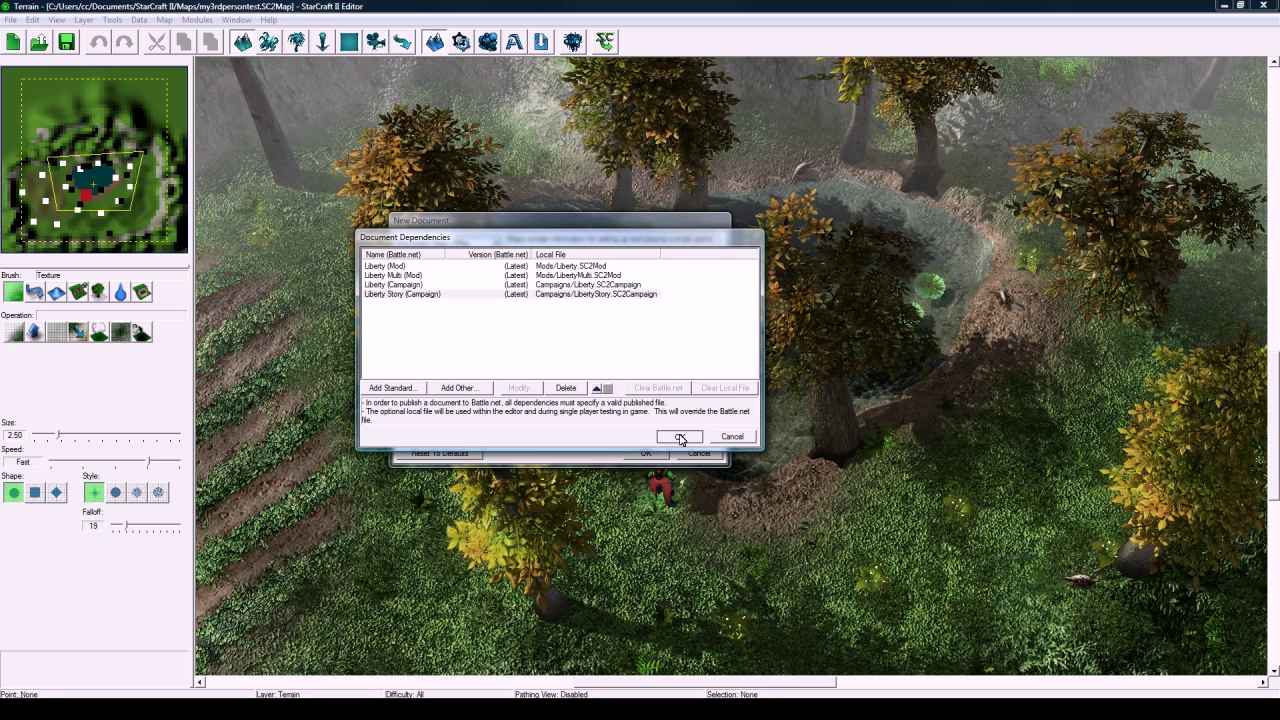
pyautogui.click(678, 436)
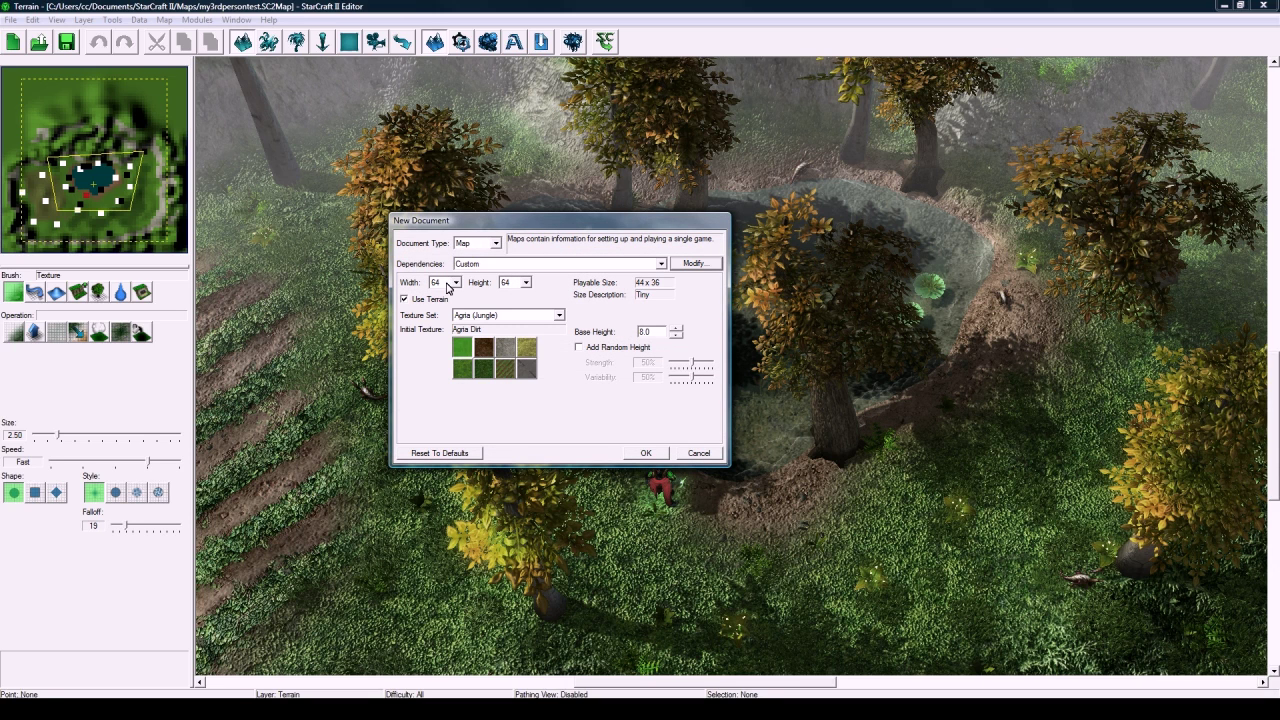
pyautogui.click(646, 453)
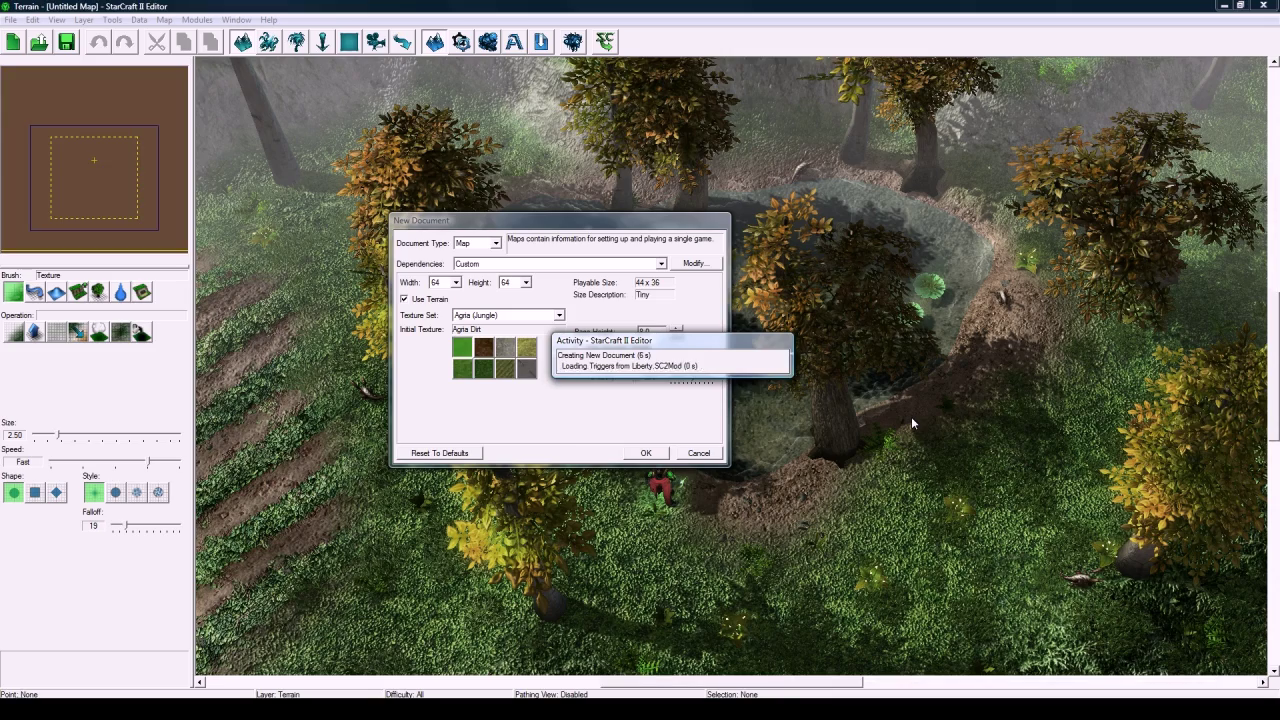
# Expand the map's camera bounds to a 64 x 64 playable area, with limits 7 left, 57 right, 4 bottom and 60 top.
pyautogui.scroll(-5, 694, 346)
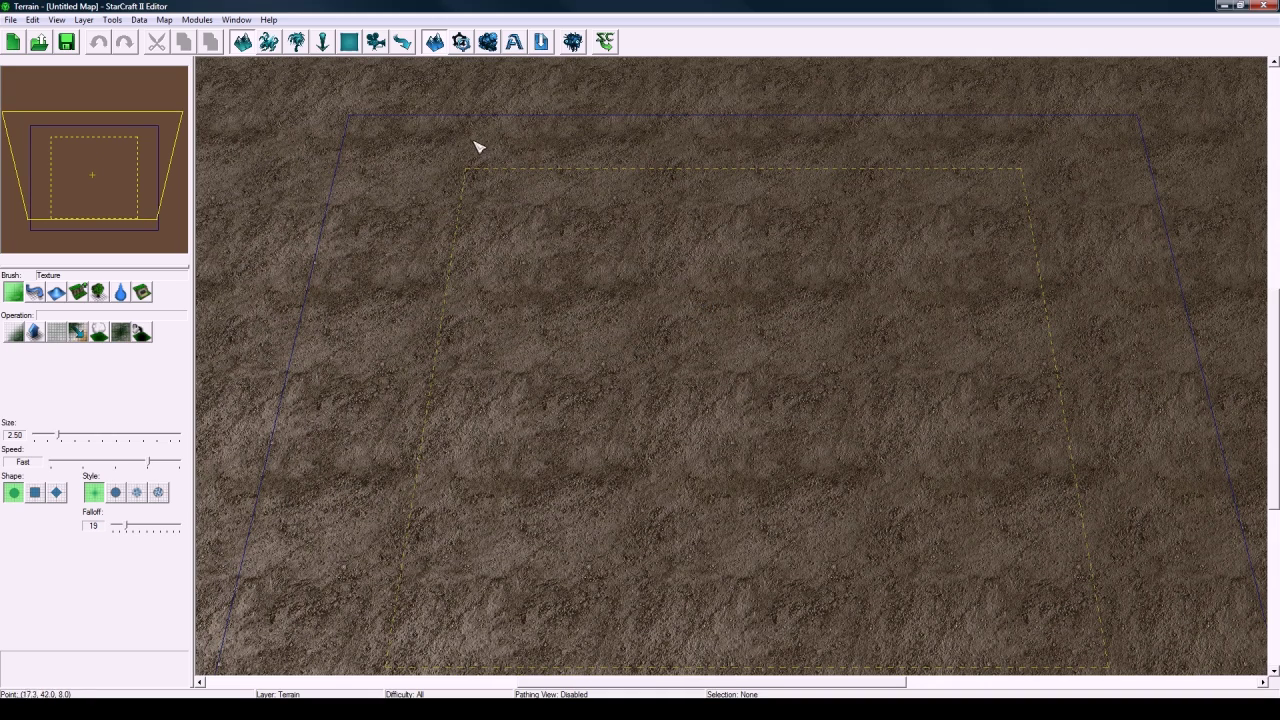
pyautogui.click(164, 19)
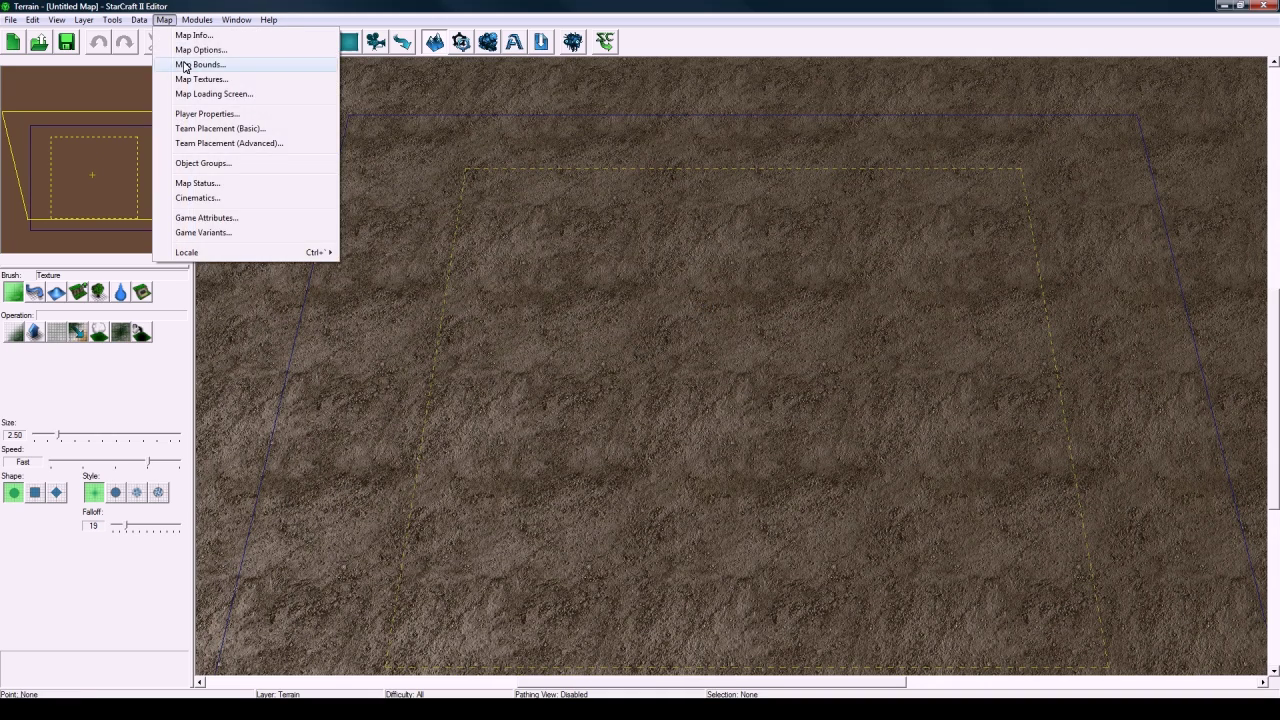
pyautogui.click(185, 65)
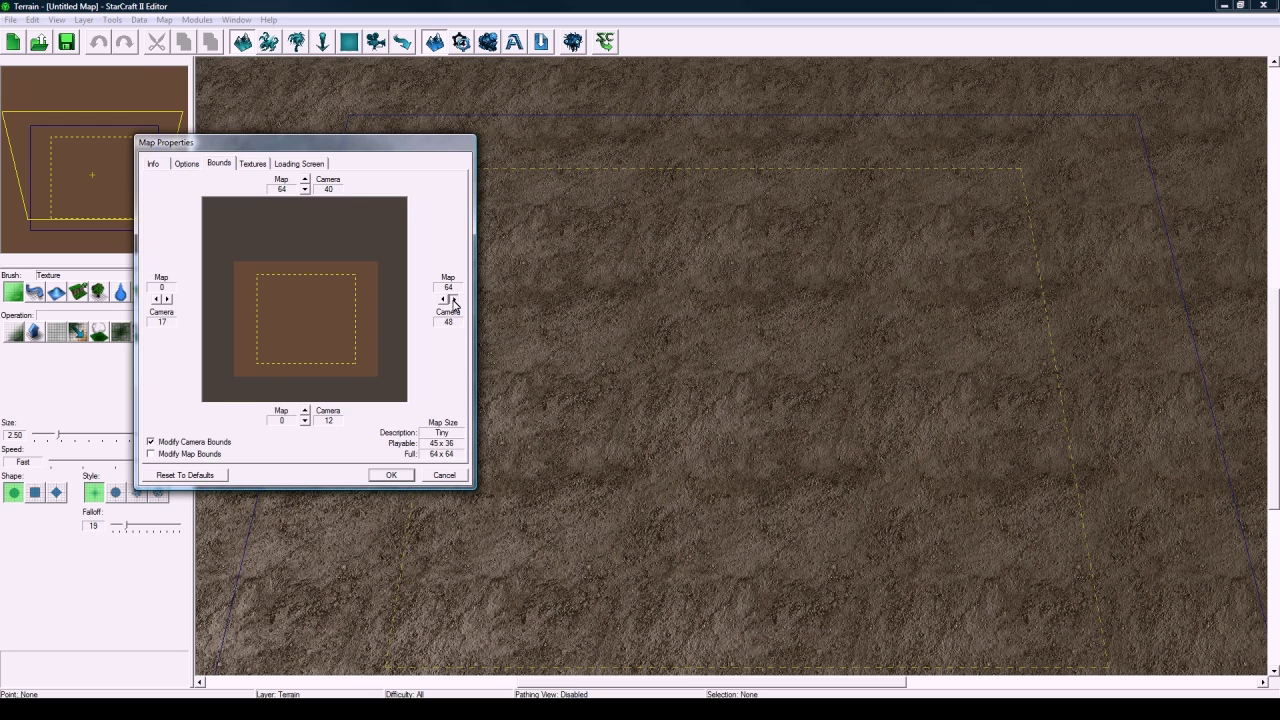
pyautogui.moveTo(455, 302); pyautogui.dragTo(455, 302)
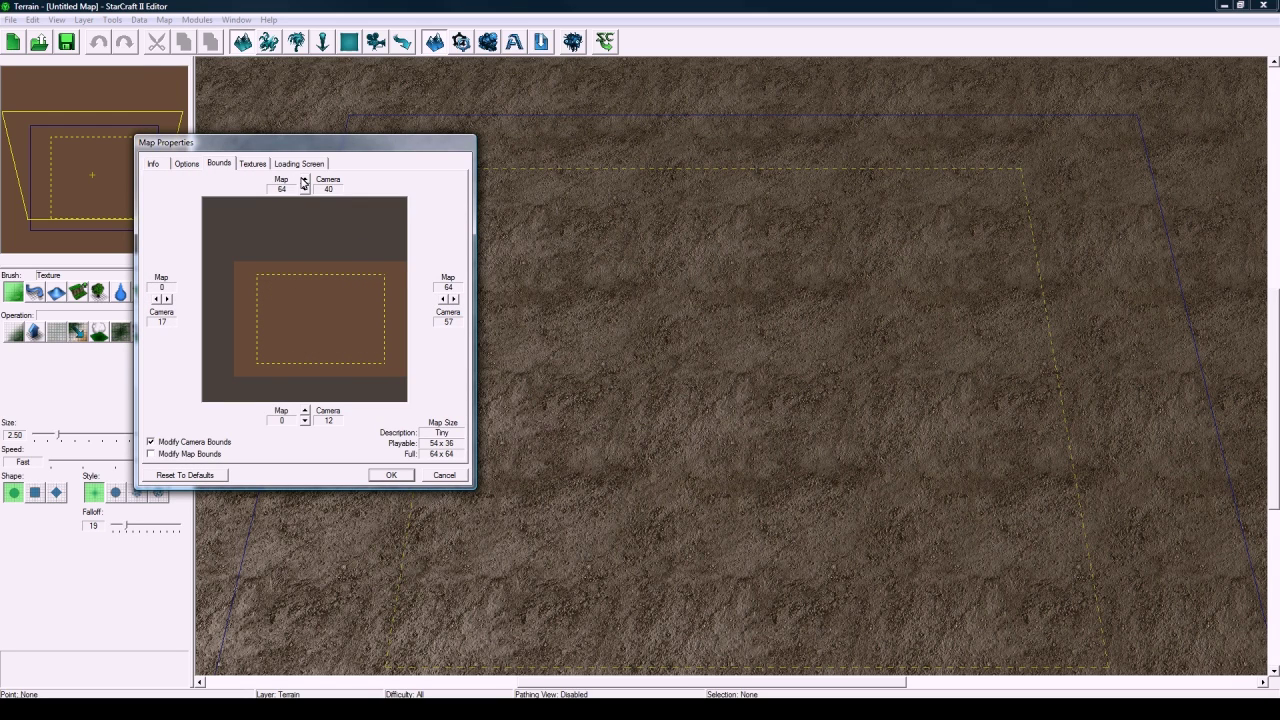
pyautogui.moveTo(303, 181); pyautogui.dragTo(304, 181)
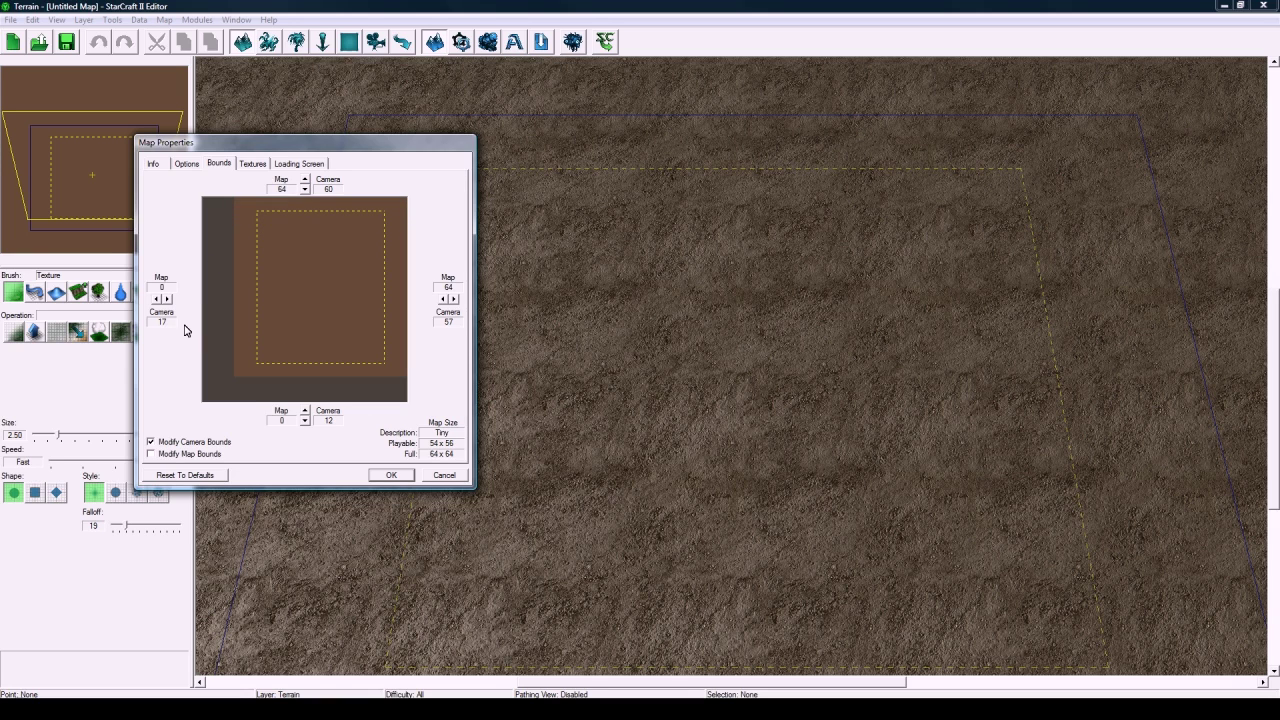
pyautogui.moveTo(157, 300); pyautogui.dragTo(157, 300)
pyautogui.moveTo(305, 424); pyautogui.dragTo(306, 424)
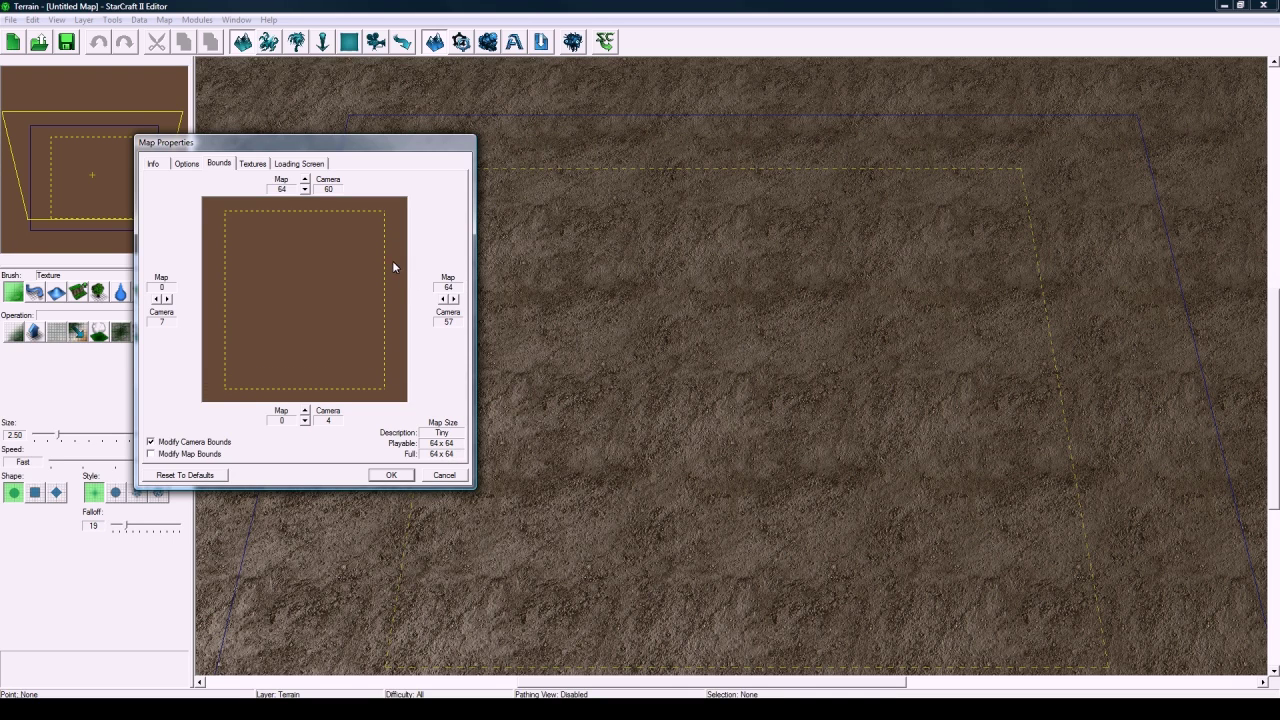
pyautogui.click(390, 476)
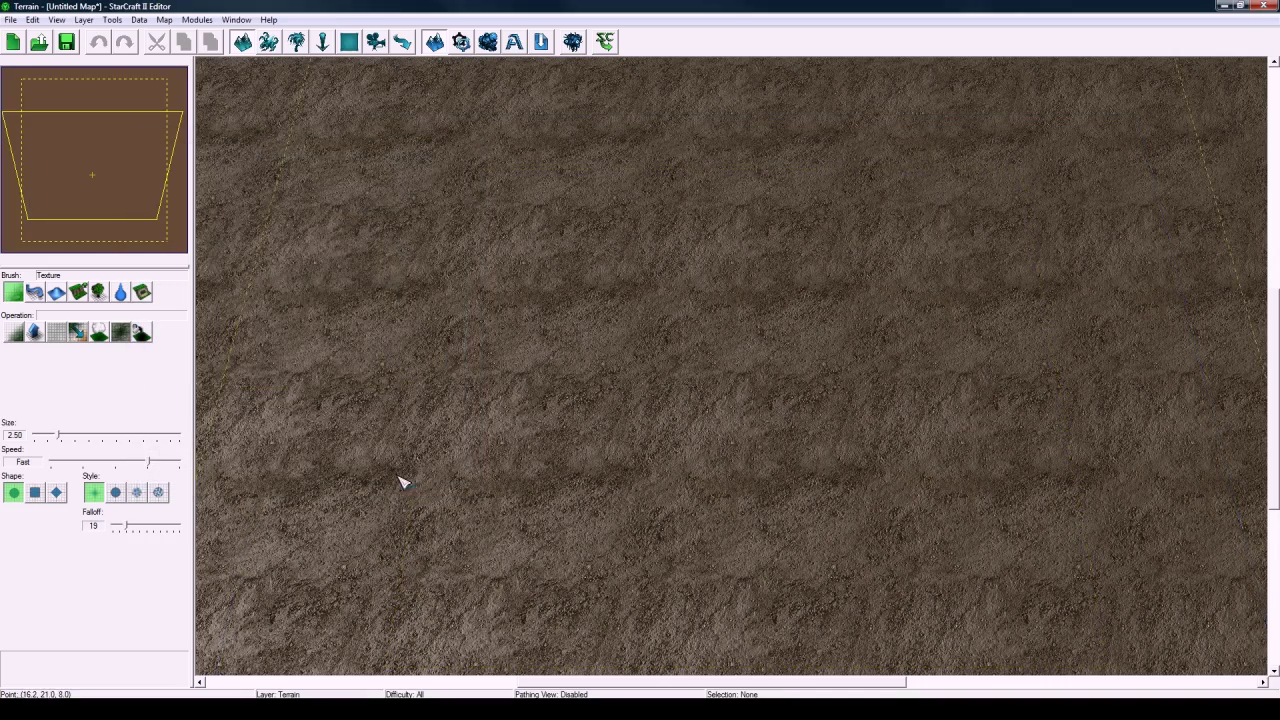
pyautogui.scroll(-3, 532, 432)
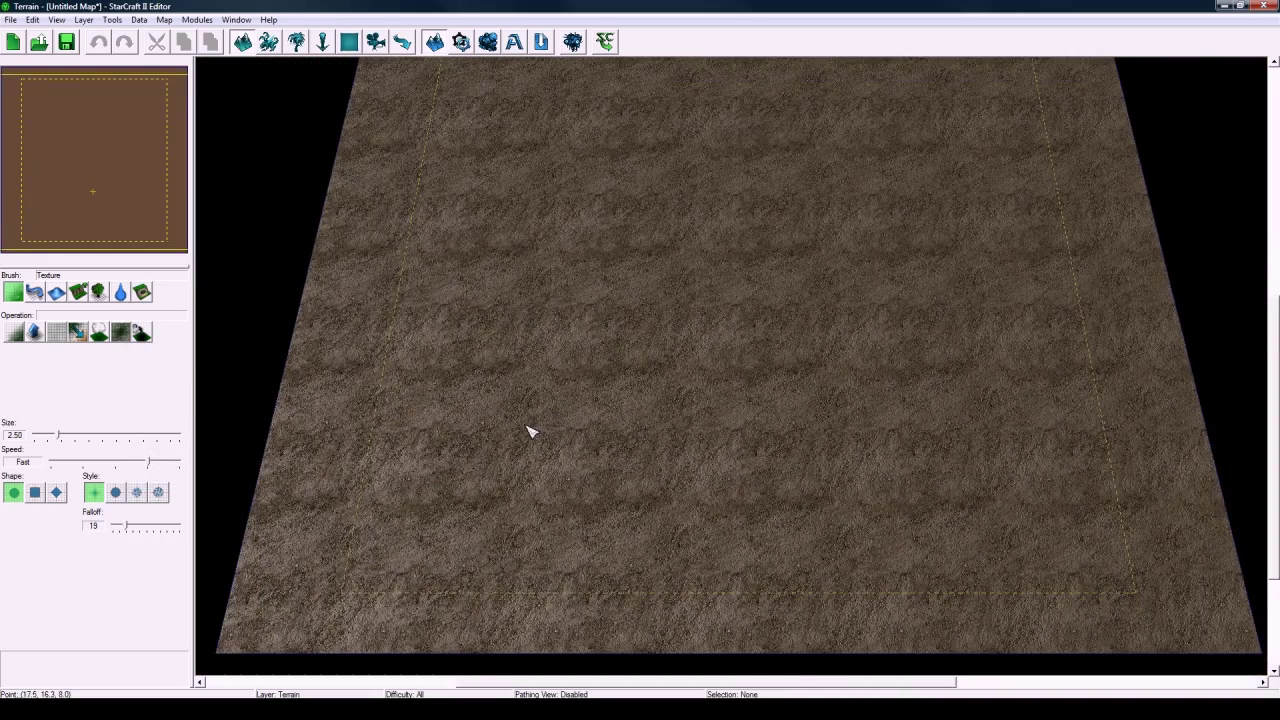
pyautogui.moveTo(581, 401); pyautogui.dragTo(560, 447, button='right')
pyautogui.moveTo(695, 320); pyautogui.dragTo(673, 409, button='right')
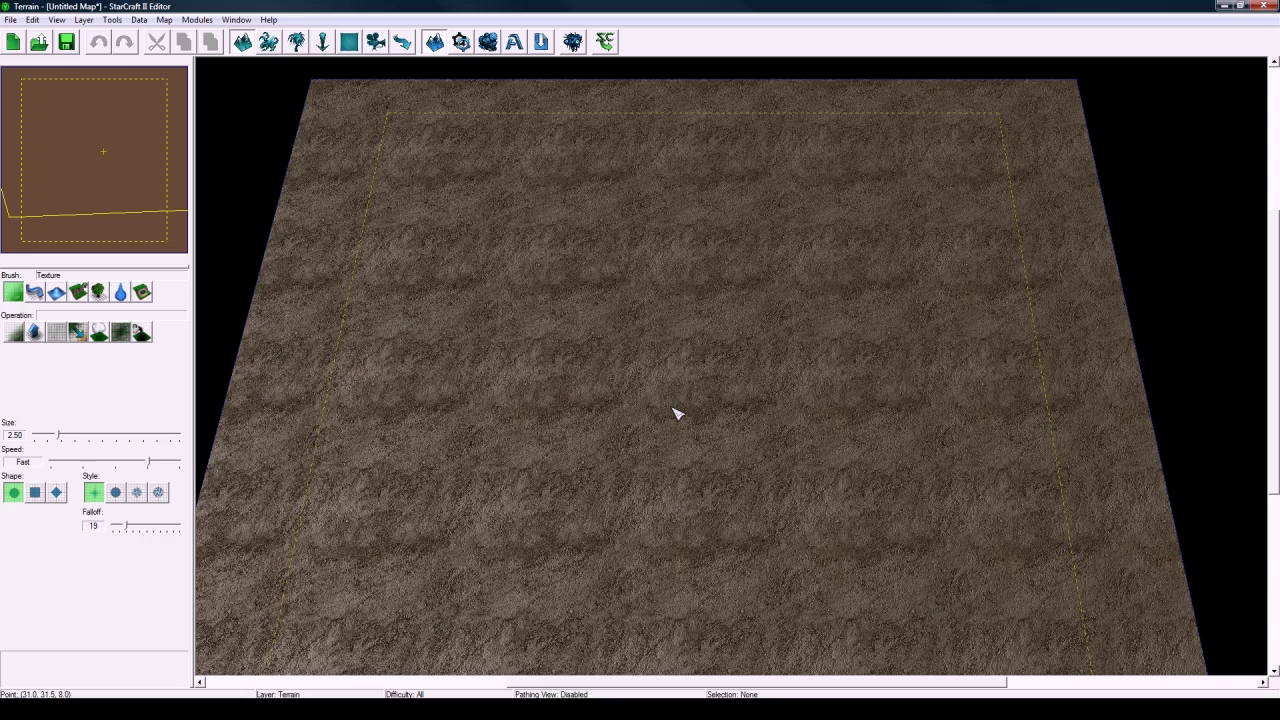
pyautogui.moveTo(672, 408)
pyautogui.mouseDown(button='right')
pyautogui.moveTo(683, 305)
pyautogui.moveTo(672, 427)
pyautogui.moveTo(665, 389)
pyautogui.mouseUp(button='right')
pyautogui.moveTo(669, 396); pyautogui.dragTo(675, 355, button='middle')
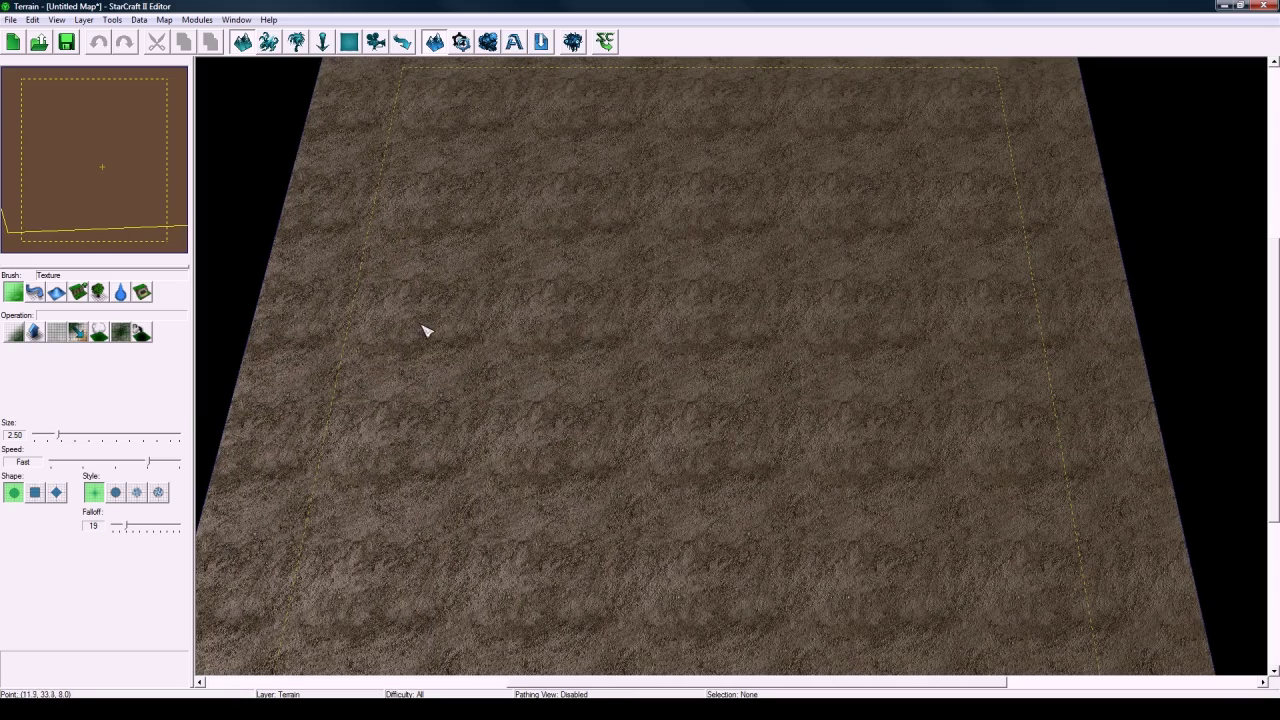
pyautogui.moveTo(425, 330)
pyautogui.mouseDown(button='middle')
pyautogui.moveTo(383, 383)
pyautogui.moveTo(463, 357)
pyautogui.moveTo(477, 323)
pyautogui.moveTo(316, 317)
pyautogui.mouseUp(button='middle')
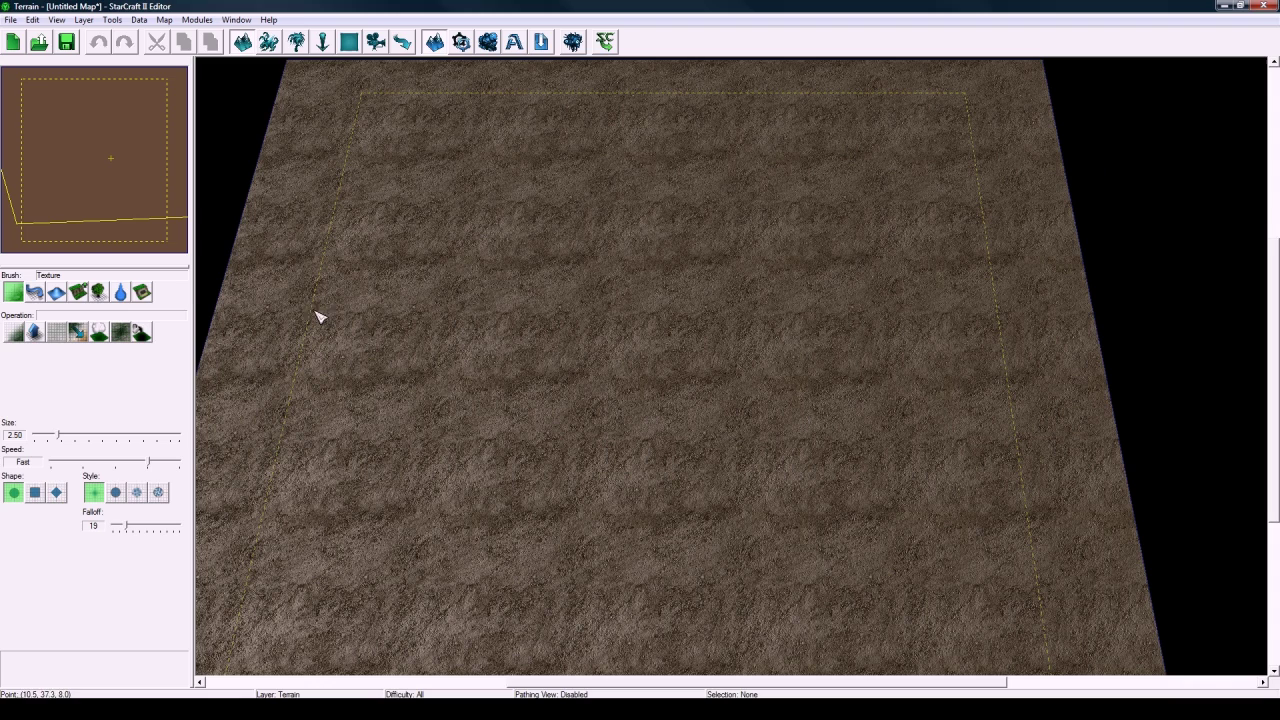
# Switch the terrain brush to Cliff with the Raise Cliff operation and Agria Organic Cliffs type.
pyautogui.click(79, 291)
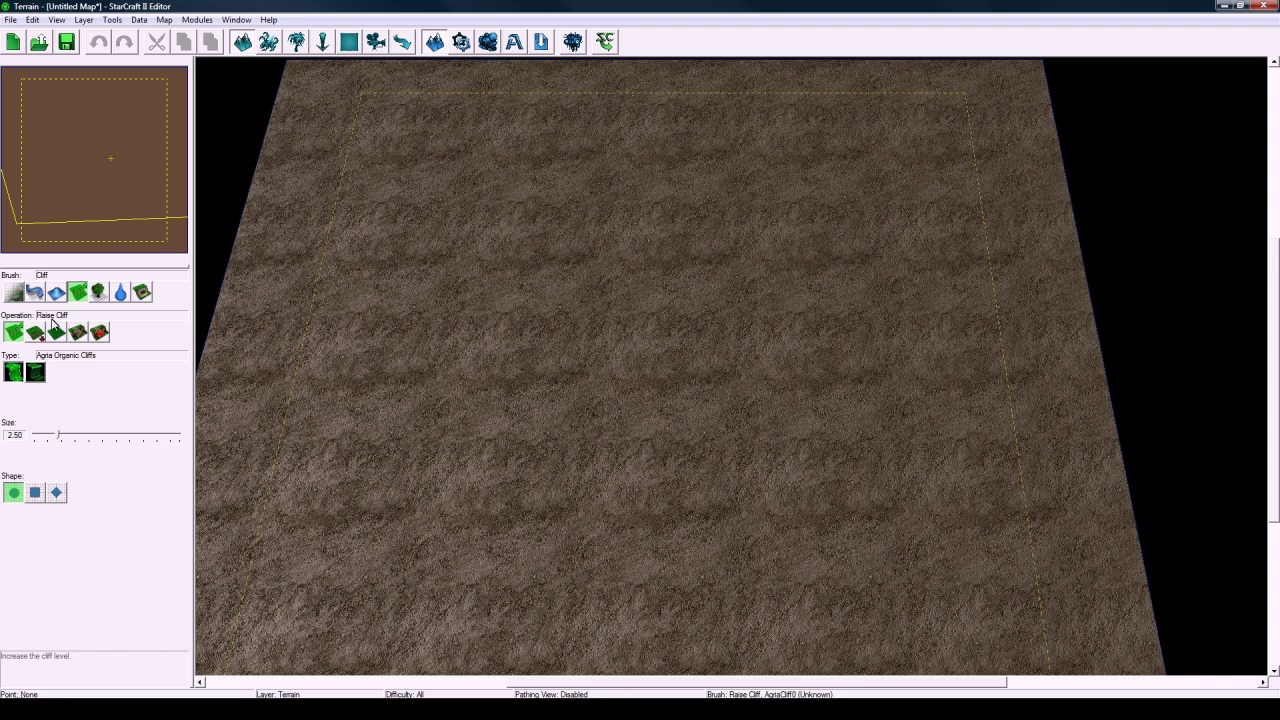
pyautogui.click(83, 20)
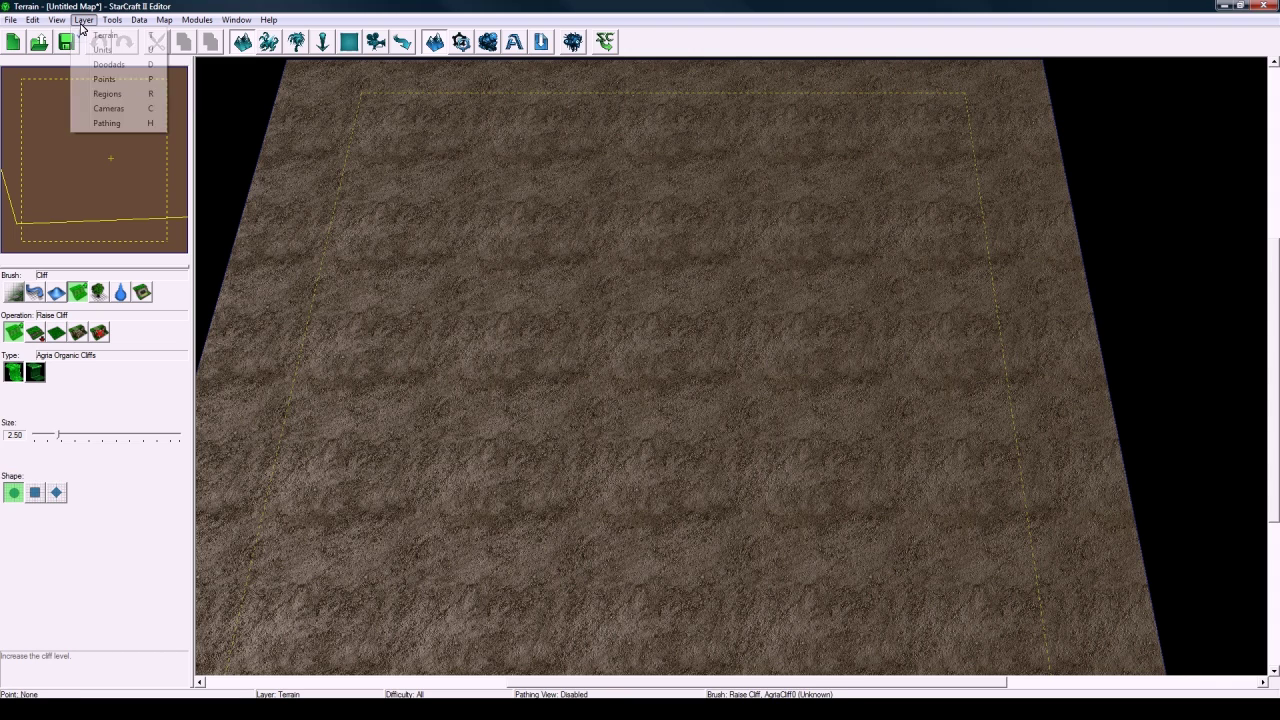
pyautogui.click(87, 25)
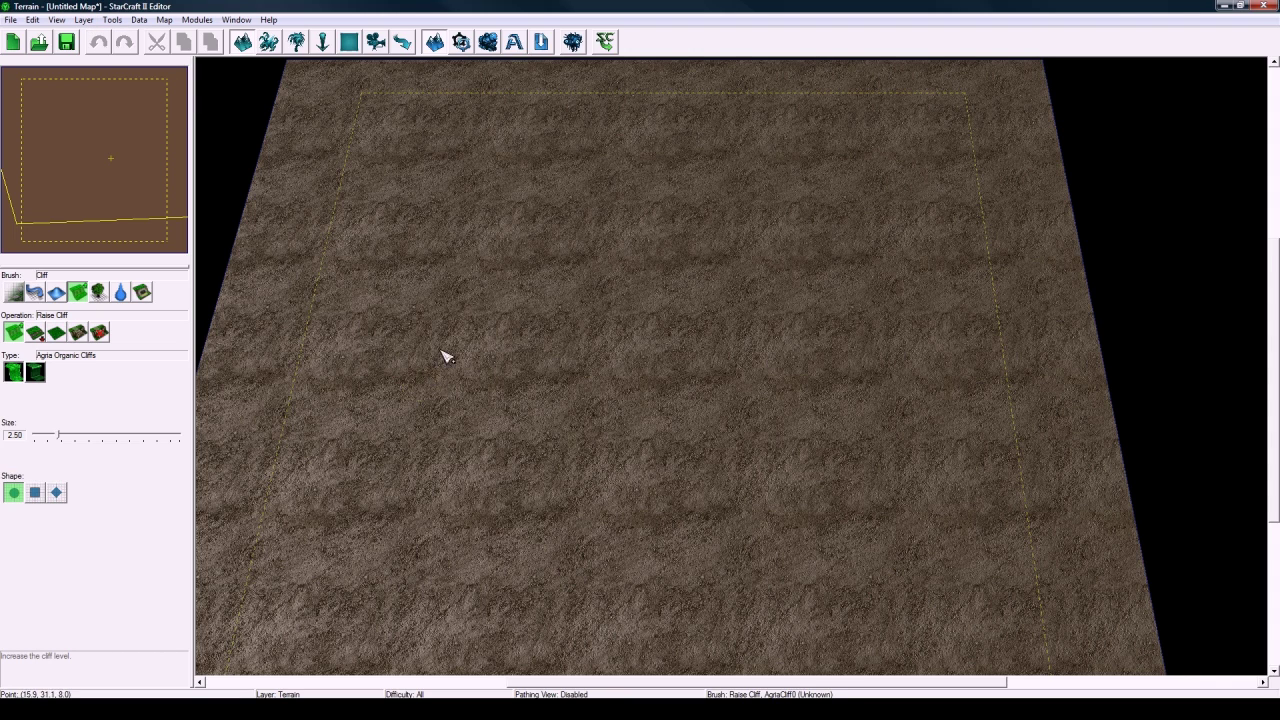
pyautogui.moveTo(446, 357)
pyautogui.mouseDown()
pyautogui.moveTo(560, 266)
pyautogui.moveTo(449, 337)
pyautogui.moveTo(509, 294)
pyautogui.moveTo(612, 430)
pyautogui.mouseUp()
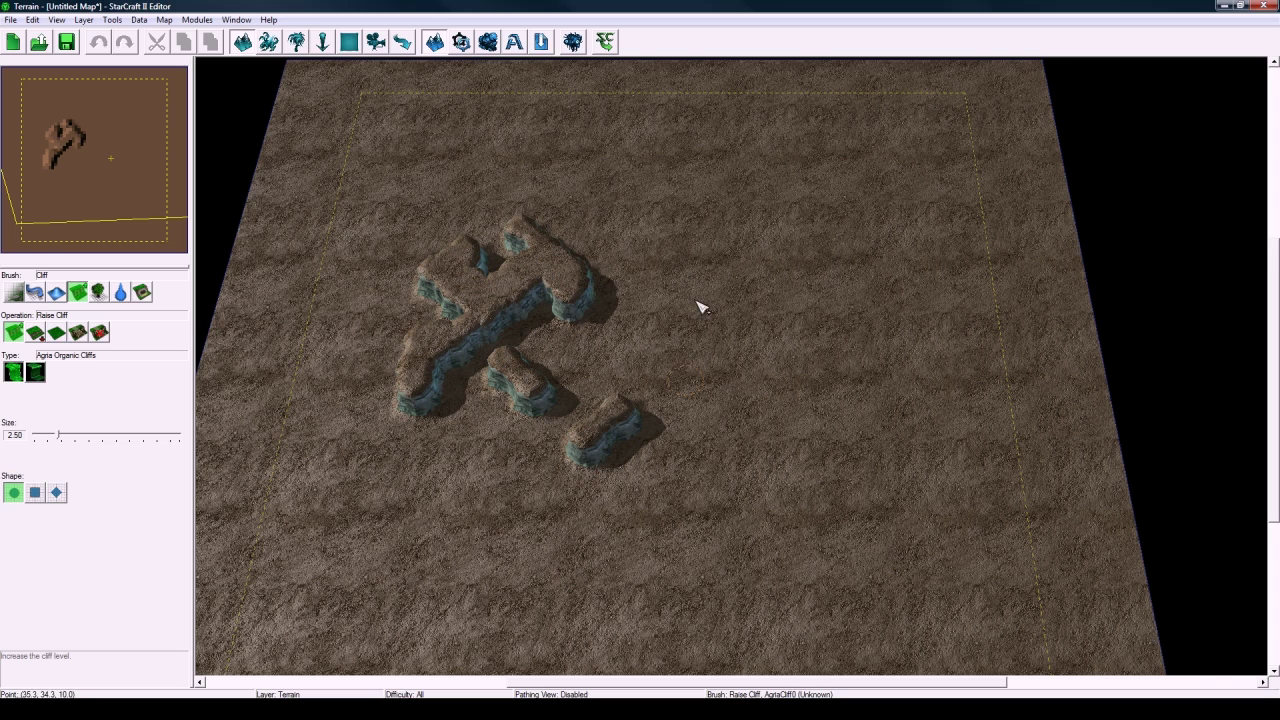
pyautogui.moveTo(700, 308)
pyautogui.mouseDown()
pyautogui.moveTo(734, 289)
pyautogui.moveTo(771, 314)
pyautogui.mouseUp()
pyautogui.hotkey('ctrl', 'z')
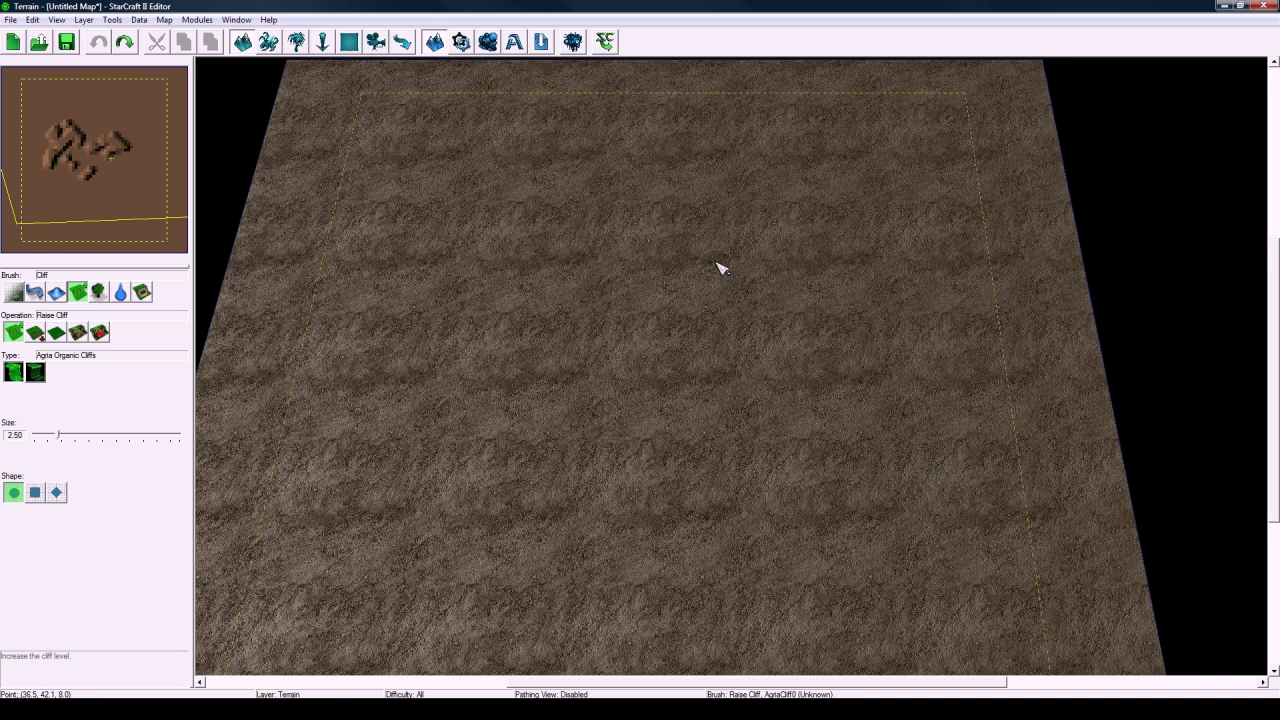
pyautogui.click(34, 373)
# Set the terrain brush to Height with the Raise operation, size 9.50 and falloff 100.
pyautogui.moveTo(542, 285); pyautogui.dragTo(558, 376, button='right')
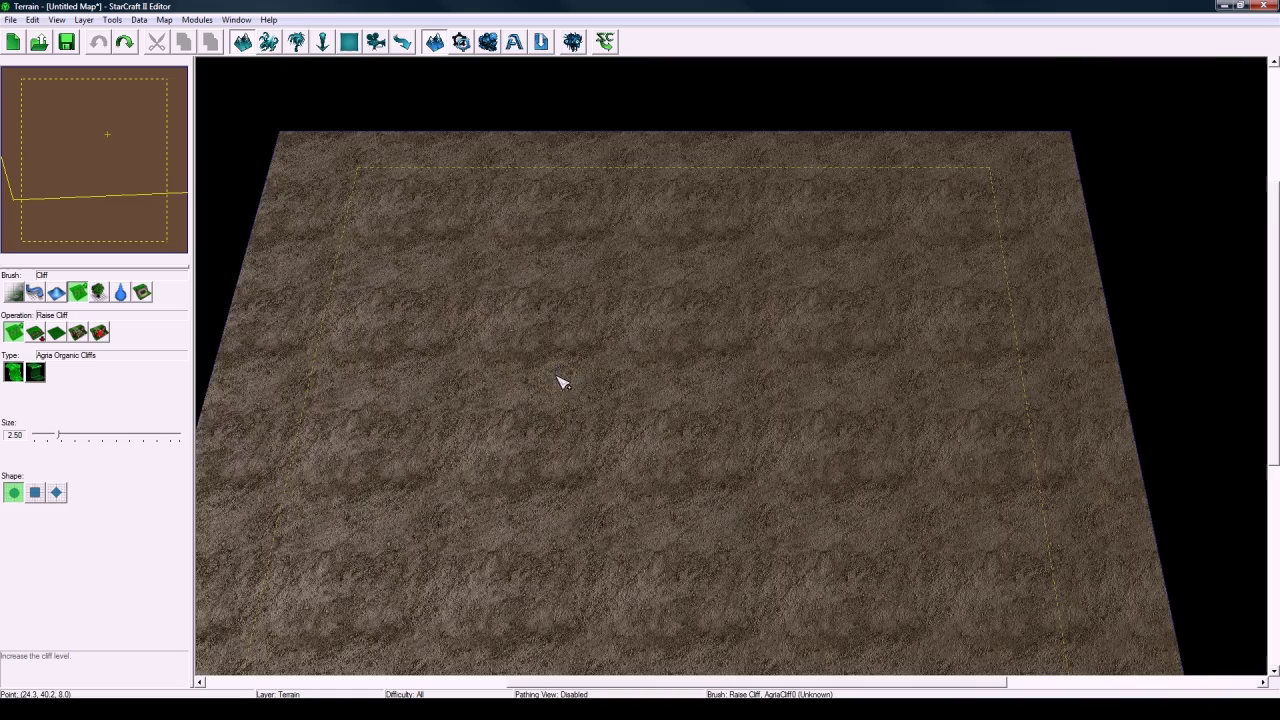
pyautogui.scroll(4, 558, 374)
pyautogui.moveTo(240, 404); pyautogui.dragTo(317, 331, button='right')
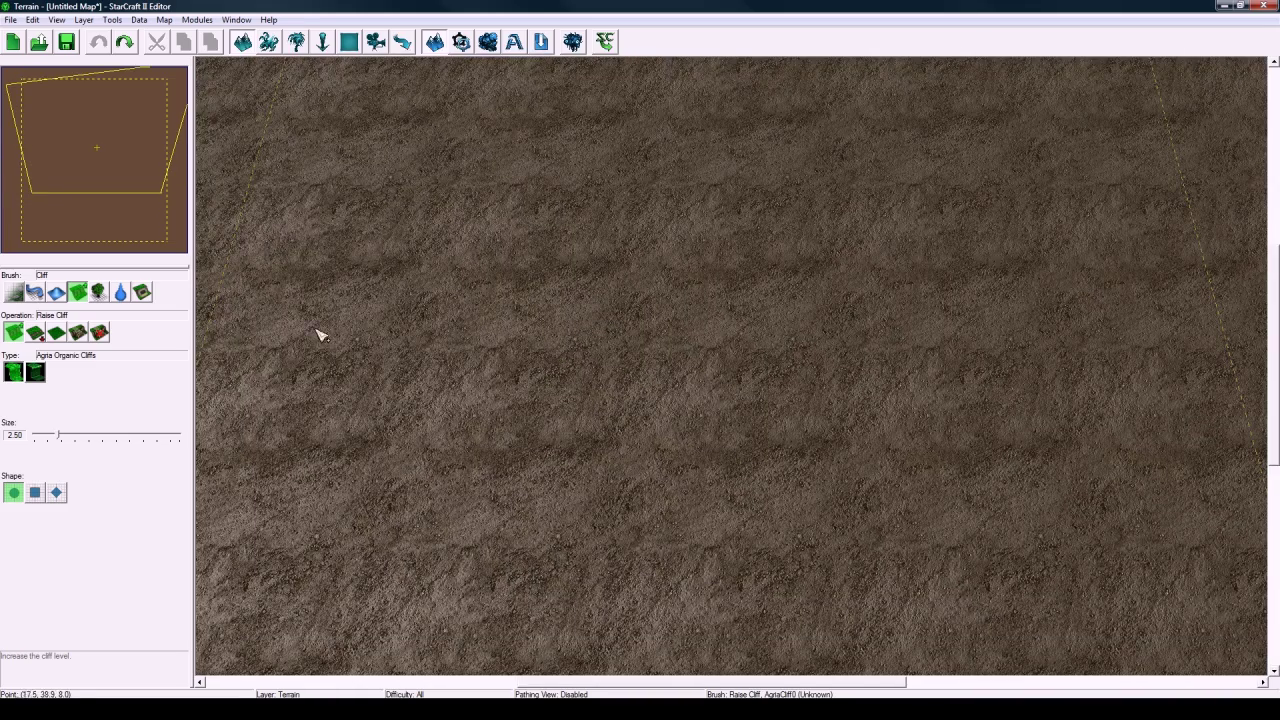
pyautogui.click(56, 292)
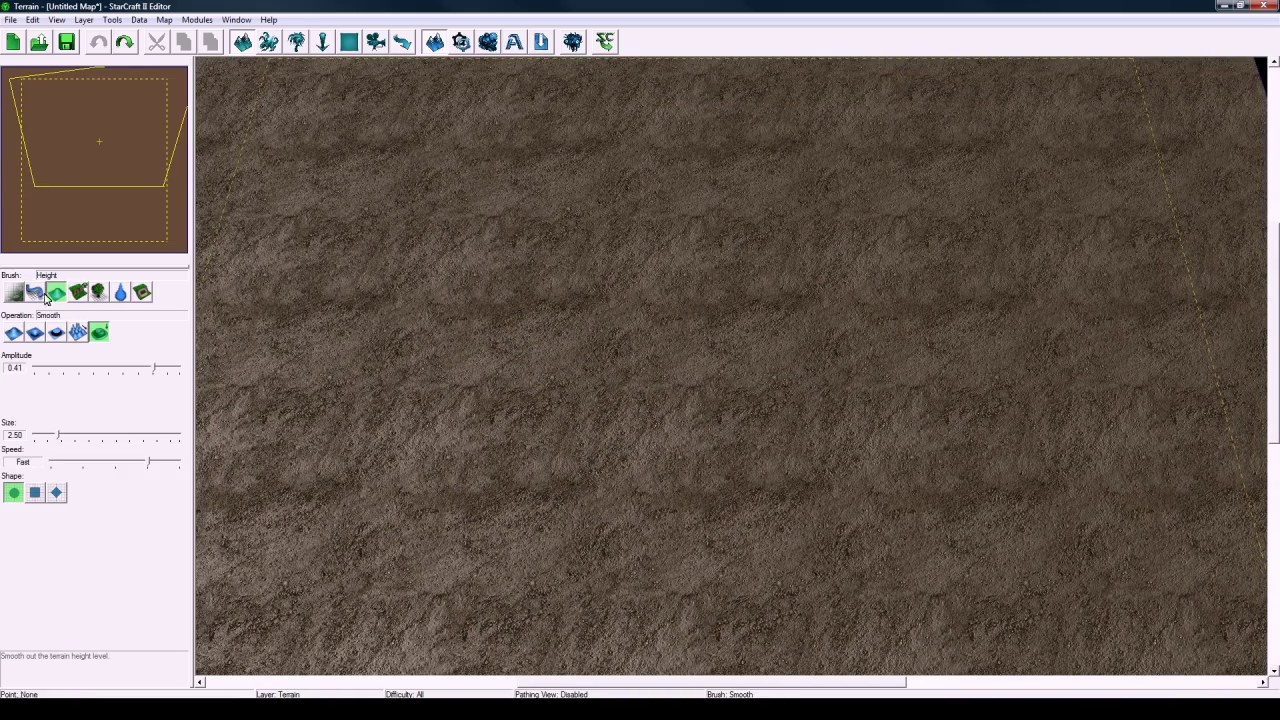
pyautogui.click(15, 335)
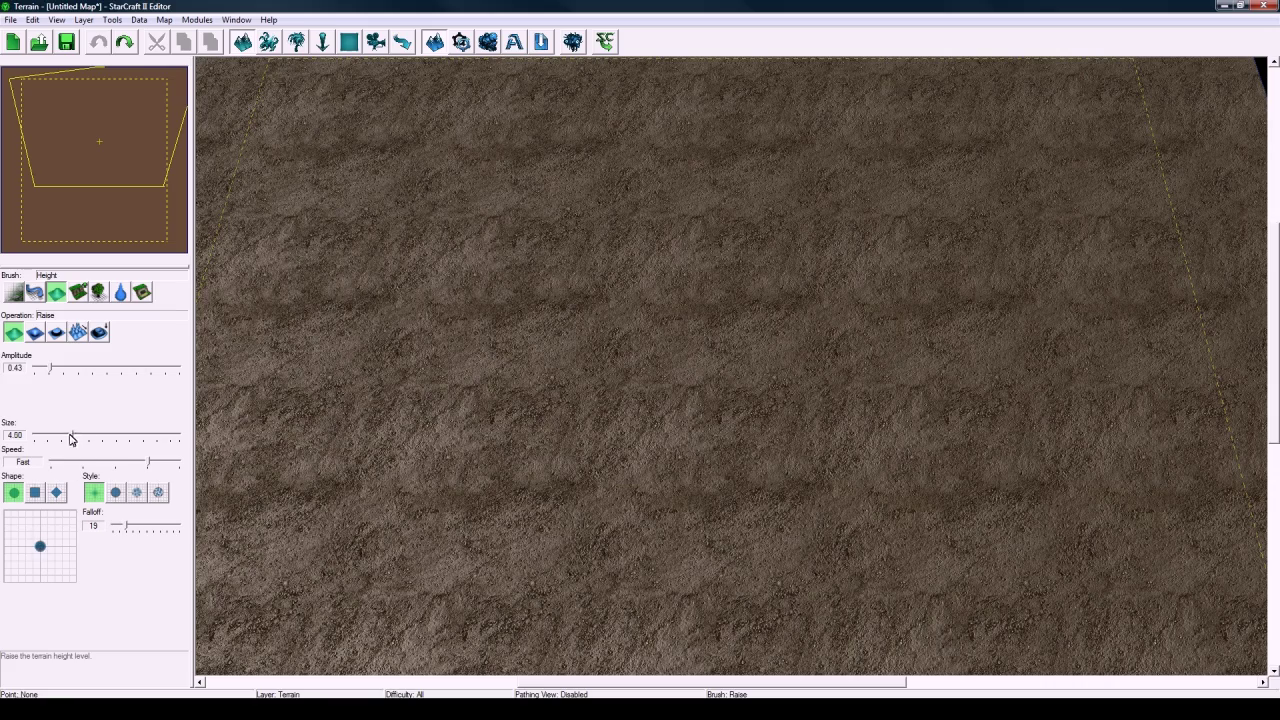
pyautogui.scroll(-5, 457, 406)
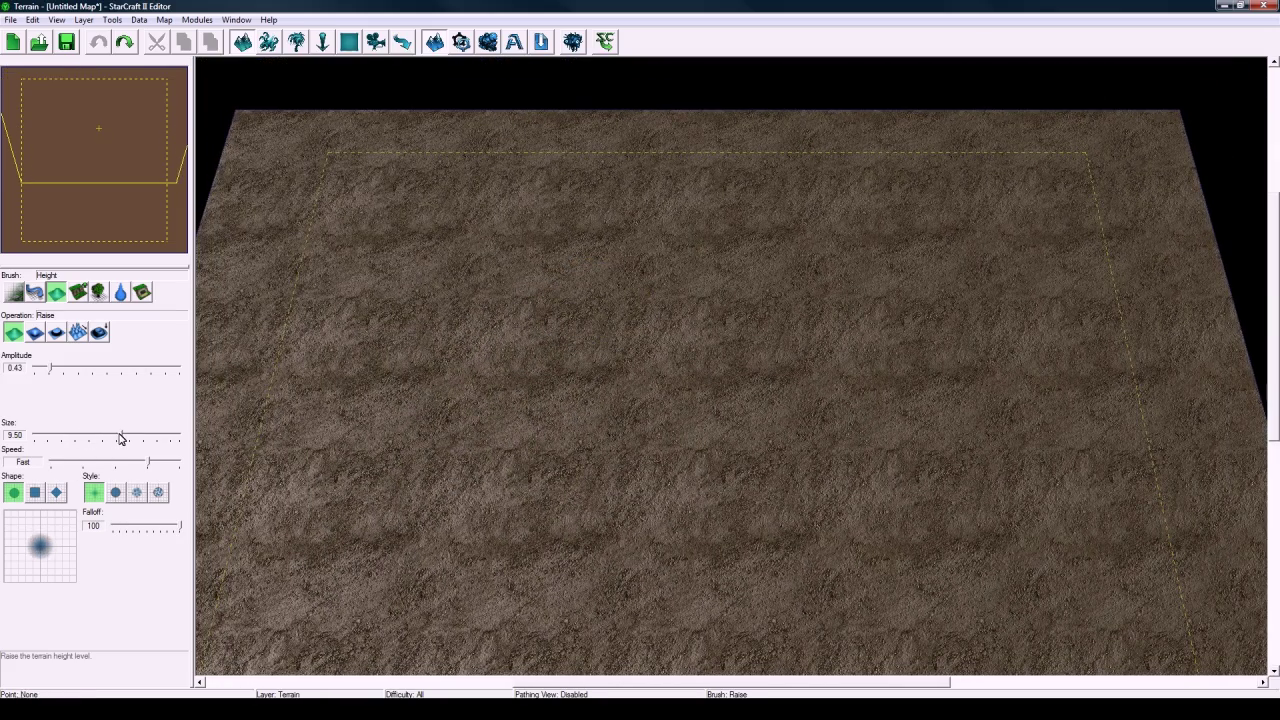
# Raise an irregular ring of mountains around all four edges of the map, leaving a flat valley in the middle.
pyautogui.moveTo(540, 393)
pyautogui.mouseDown(button='right')
pyautogui.moveTo(585, 214)
pyautogui.moveTo(556, 320)
pyautogui.mouseUp(button='right')
pyautogui.moveTo(437, 323)
pyautogui.mouseDown()
pyautogui.moveTo(480, 314)
pyautogui.moveTo(550, 252)
pyautogui.moveTo(477, 217)
pyautogui.moveTo(369, 249)
pyautogui.moveTo(437, 266)
pyautogui.moveTo(457, 249)
pyautogui.moveTo(371, 306)
pyautogui.moveTo(387, 303)
pyautogui.moveTo(371, 294)
pyautogui.moveTo(449, 329)
pyautogui.moveTo(486, 291)
pyautogui.moveTo(559, 266)
pyautogui.moveTo(569, 234)
pyautogui.moveTo(654, 211)
pyautogui.moveTo(564, 188)
pyautogui.moveTo(709, 189)
pyautogui.moveTo(760, 234)
pyautogui.moveTo(834, 240)
pyautogui.moveTo(923, 271)
pyautogui.moveTo(923, 191)
pyautogui.moveTo(811, 183)
pyautogui.moveTo(872, 279)
pyautogui.moveTo(1000, 220)
pyautogui.moveTo(980, 314)
pyautogui.moveTo(1014, 349)
pyautogui.moveTo(893, 310)
pyautogui.moveTo(786, 186)
pyautogui.moveTo(634, 180)
pyautogui.moveTo(280, 360)
pyautogui.moveTo(294, 257)
pyautogui.moveTo(280, 269)
pyautogui.moveTo(365, 262)
pyautogui.moveTo(354, 343)
pyautogui.moveTo(400, 371)
pyautogui.moveTo(505, 313)
pyautogui.moveTo(346, 455)
pyautogui.moveTo(361, 562)
pyautogui.mouseUp()
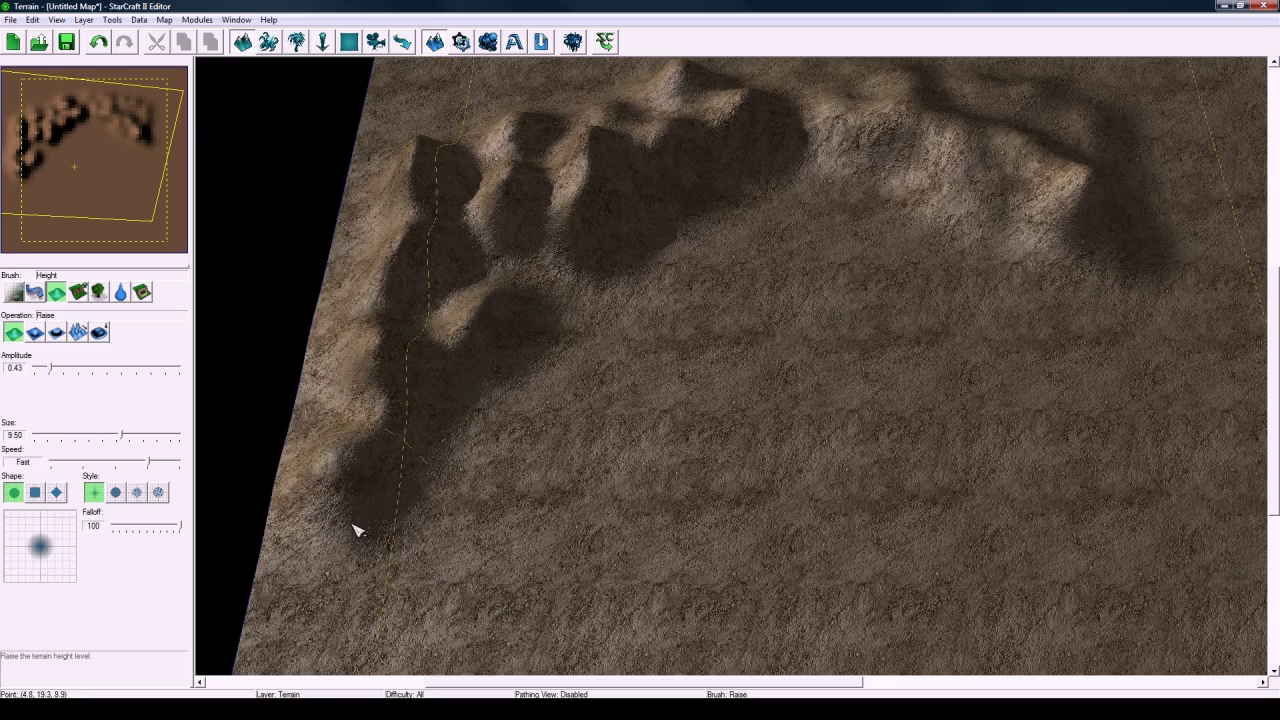
pyautogui.moveTo(361, 562); pyautogui.dragTo(362, 411, button='right')
pyautogui.moveTo(362, 411)
pyautogui.mouseDown()
pyautogui.moveTo(657, 528)
pyautogui.moveTo(977, 517)
pyautogui.mouseUp()
pyautogui.moveTo(977, 517); pyautogui.dragTo(925, 568, button='right')
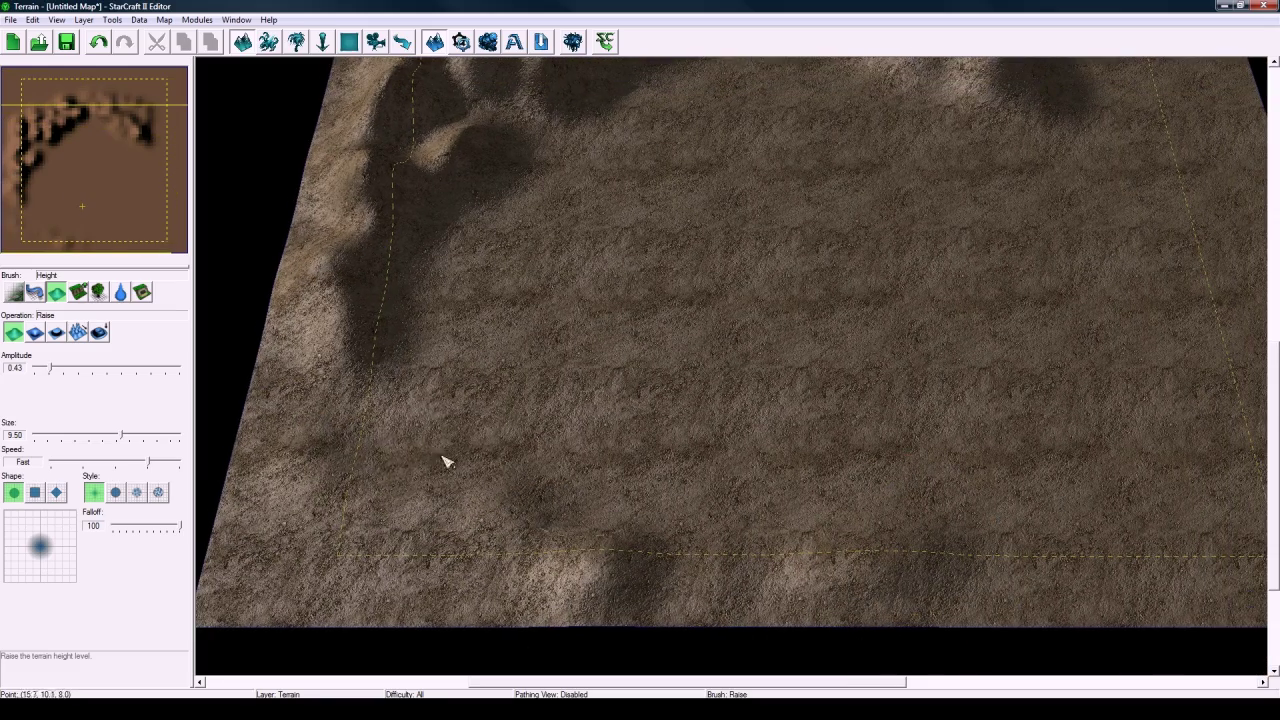
pyautogui.moveTo(443, 460)
pyautogui.mouseDown()
pyautogui.moveTo(337, 377)
pyautogui.moveTo(343, 463)
pyautogui.moveTo(354, 411)
pyautogui.moveTo(370, 455)
pyautogui.mouseUp()
pyautogui.moveTo(369, 451); pyautogui.dragTo(372, 478)
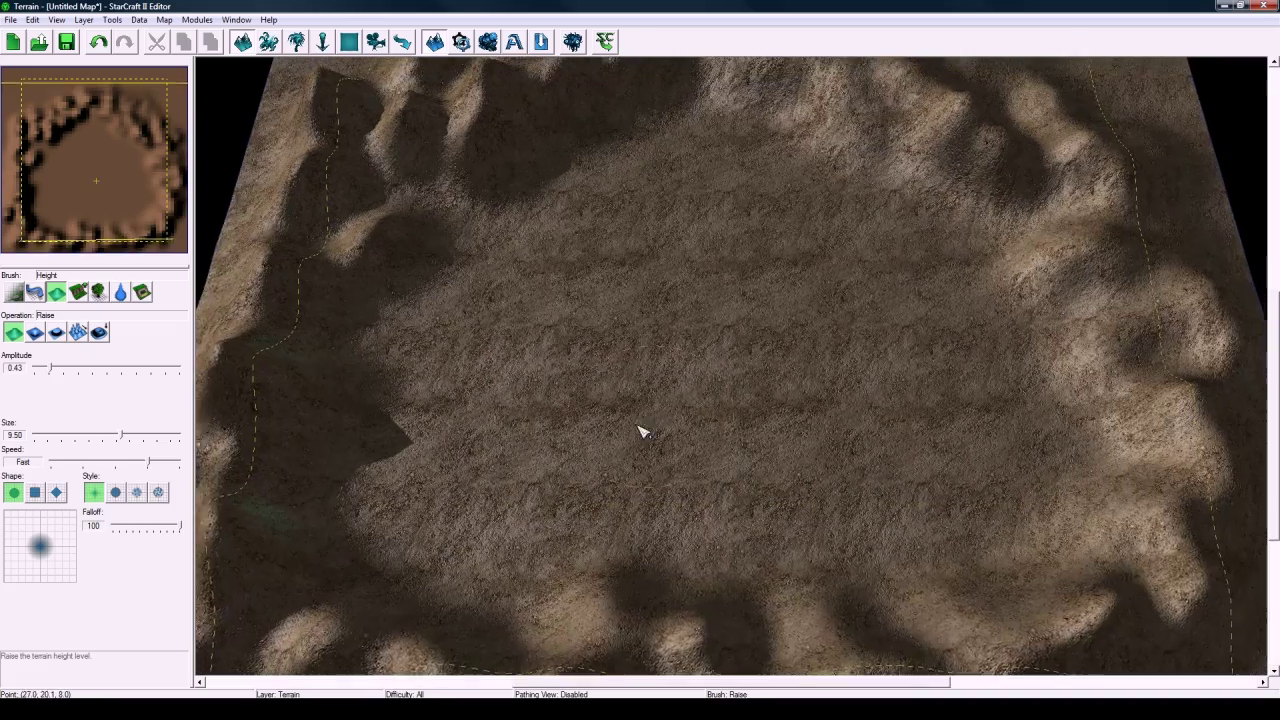
# Paint Agria Rock texture at brush size 3.50 along the inner slopes of the whole mountain ring.
pyautogui.moveTo(640, 428)
pyautogui.mouseDown(button='right')
pyautogui.moveTo(651, 432)
pyautogui.moveTo(672, 370)
pyautogui.mouseUp(button='right')
pyautogui.moveTo(584, 327); pyautogui.dragTo(570, 437, button='right')
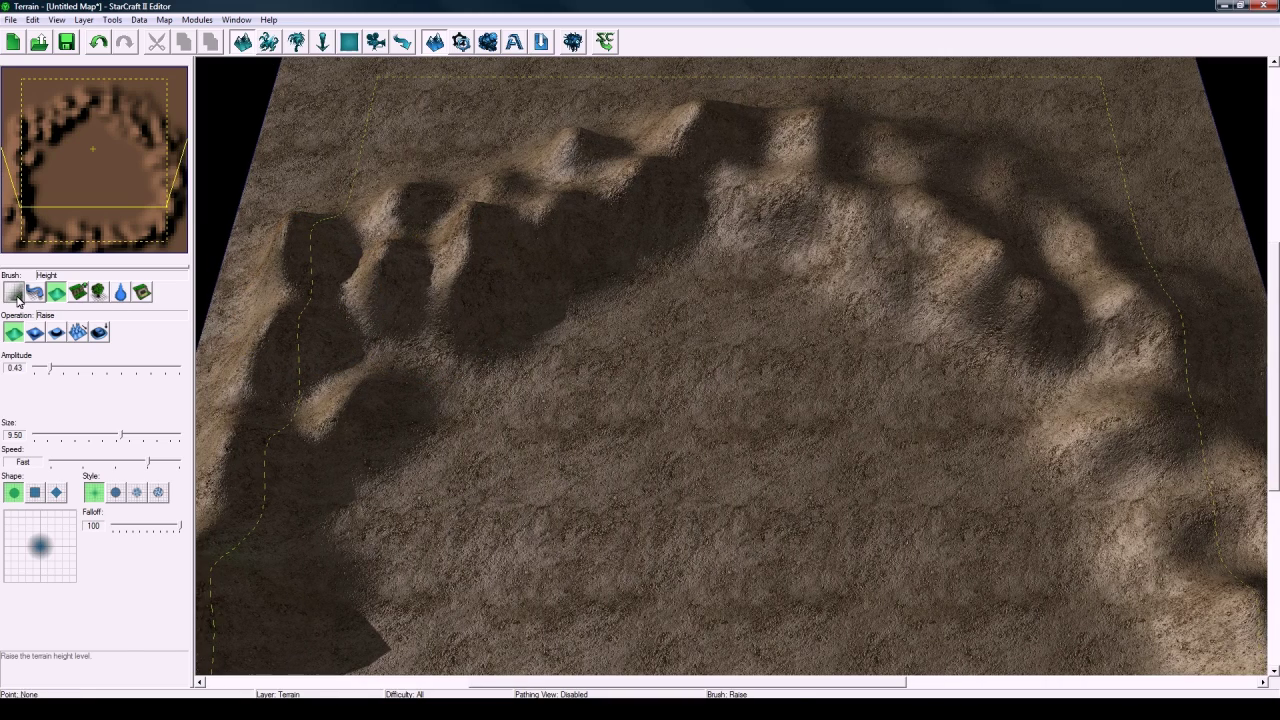
pyautogui.click(14, 294)
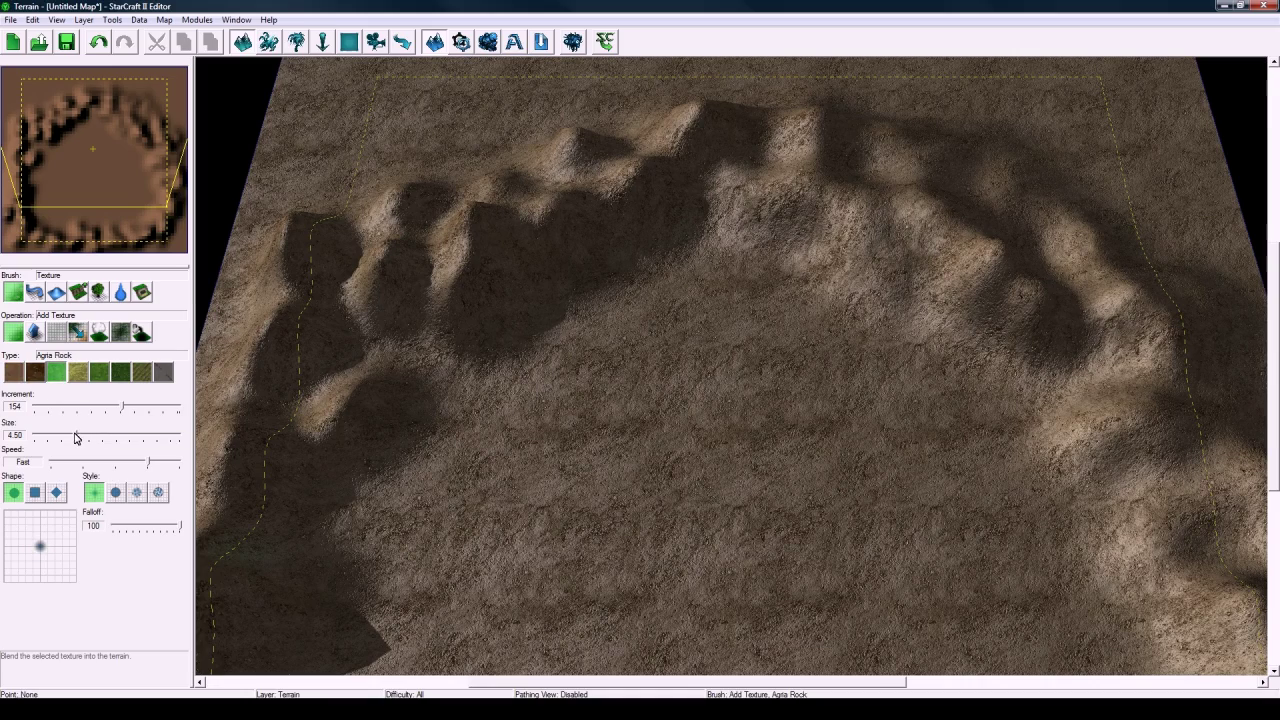
pyautogui.moveTo(495, 355)
pyautogui.mouseDown(button='right')
pyautogui.moveTo(543, 380)
pyautogui.moveTo(546, 402)
pyautogui.mouseUp(button='right')
pyautogui.scroll(2, 555, 362)
pyautogui.moveTo(497, 391); pyautogui.dragTo(583, 358)
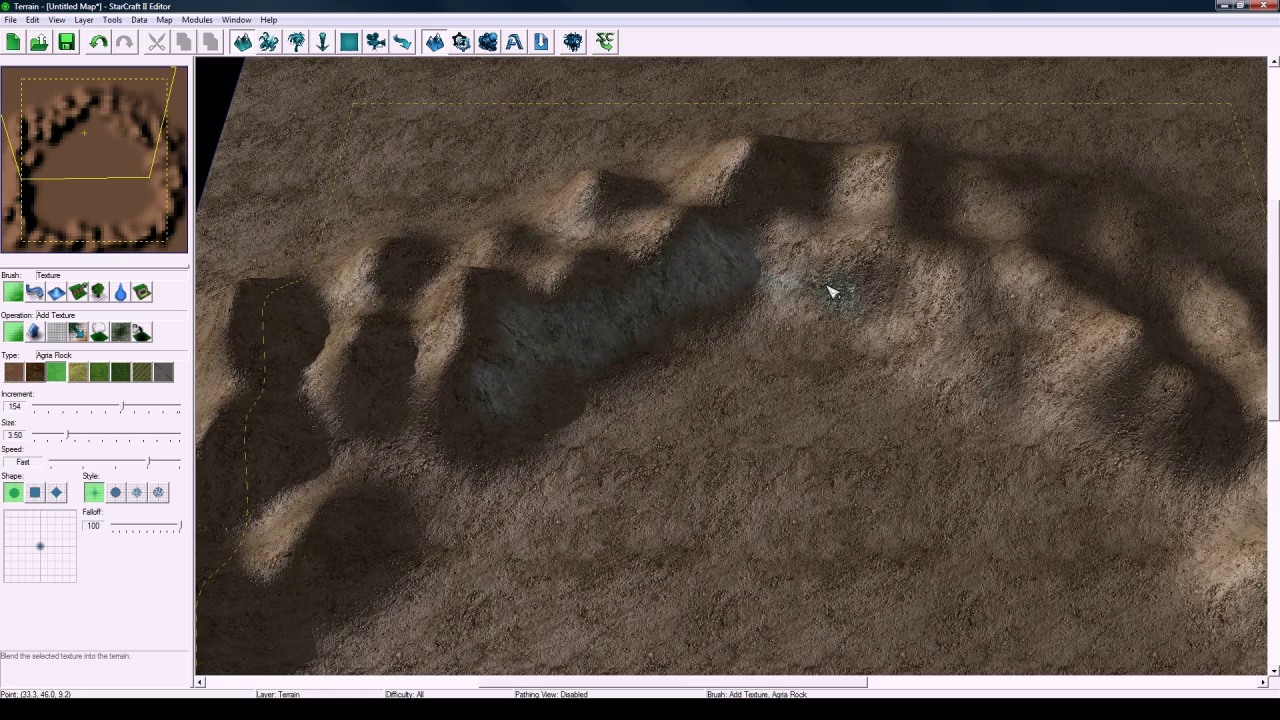
pyautogui.moveTo(912, 305); pyautogui.dragTo(892, 290)
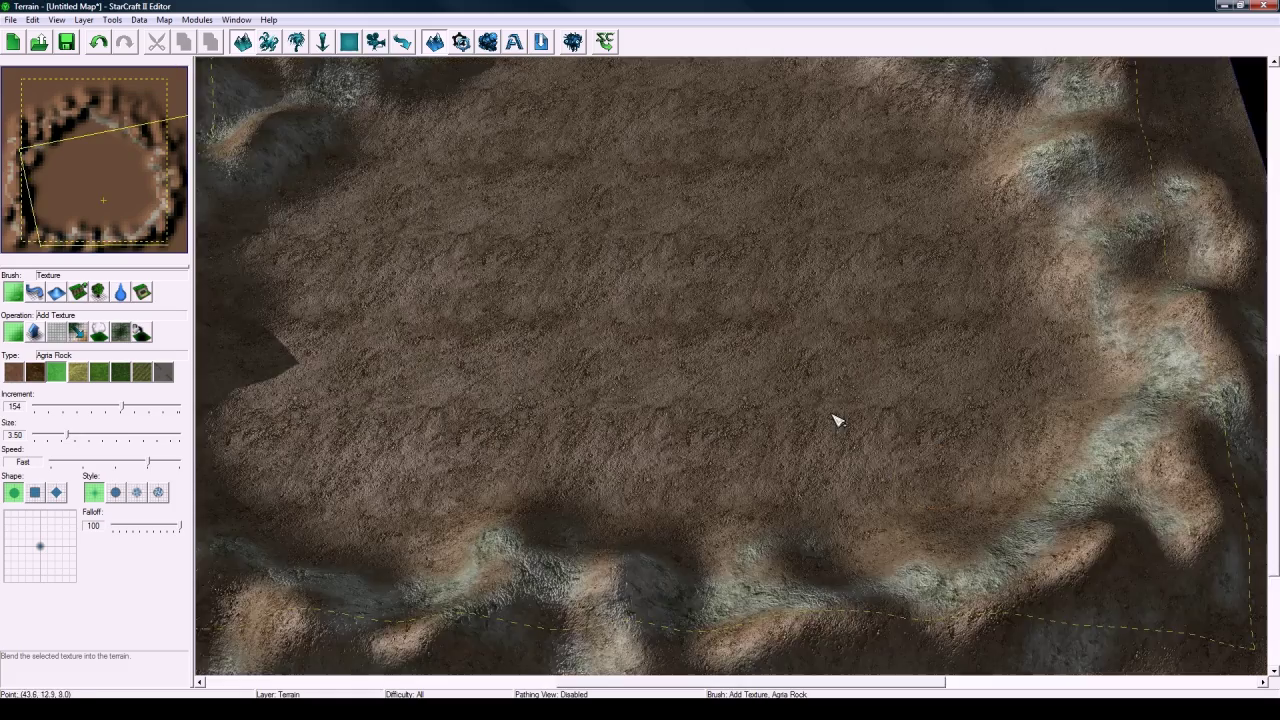
# Paint scattered patches of Agria Grass Green texture at brush size 8.50 across the valley floor.
pyautogui.moveTo(832, 416)
pyautogui.mouseDown(button='right')
pyautogui.moveTo(827, 443)
pyautogui.moveTo(820, 431)
pyautogui.mouseUp(button='right')
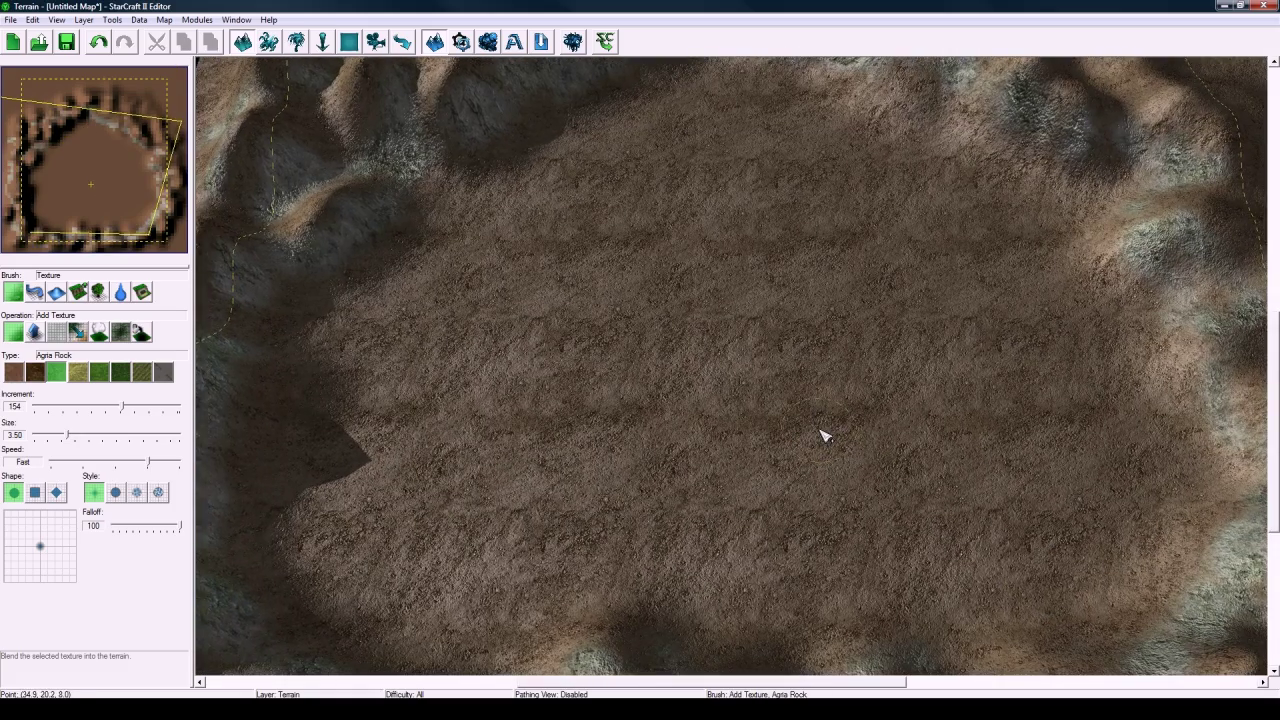
pyautogui.moveTo(514, 274); pyautogui.dragTo(549, 251, button='right')
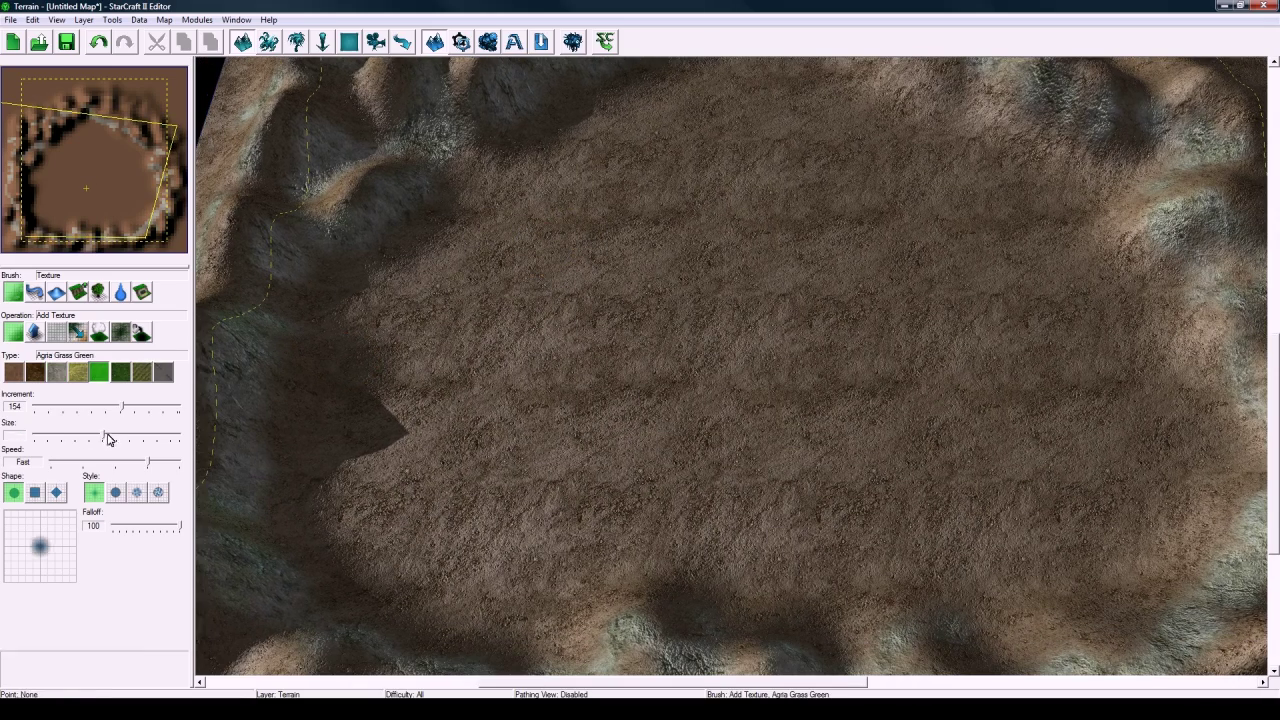
pyautogui.moveTo(590, 325)
pyautogui.mouseDown()
pyautogui.moveTo(400, 449)
pyautogui.moveTo(603, 354)
pyautogui.moveTo(731, 340)
pyautogui.moveTo(1013, 428)
pyautogui.moveTo(620, 154)
pyautogui.moveTo(563, 257)
pyautogui.mouseUp()
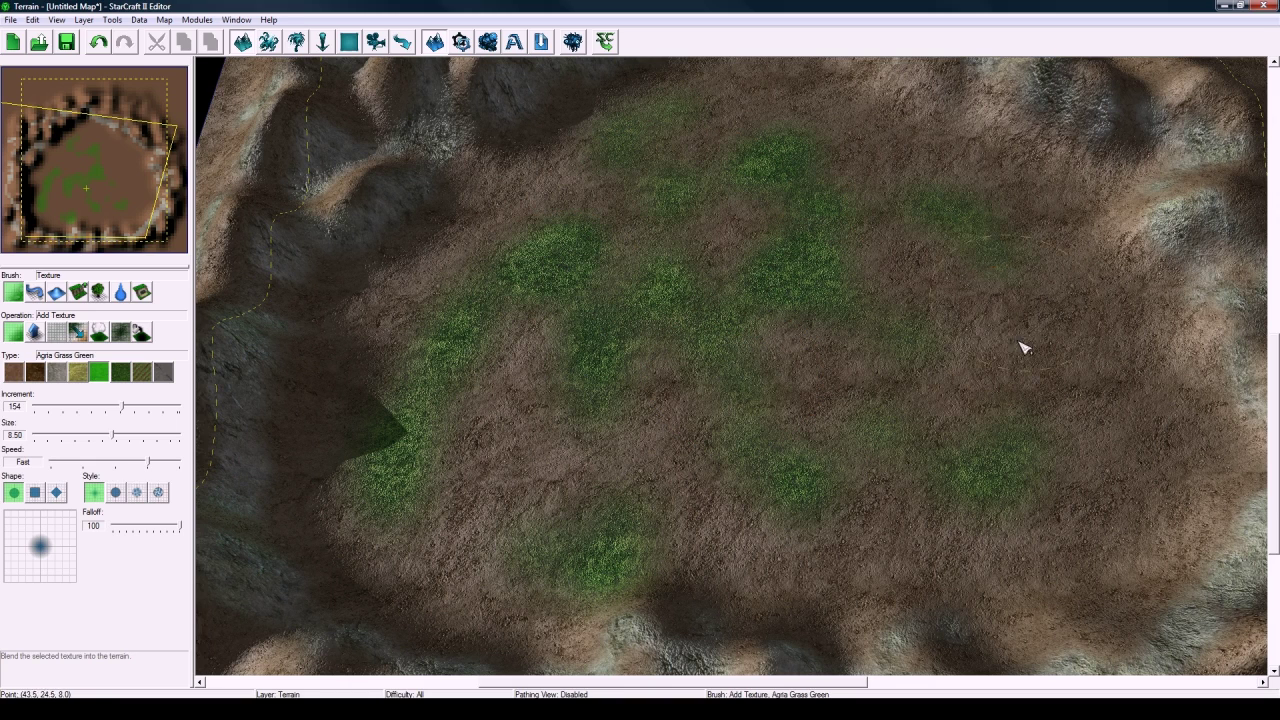
pyautogui.moveTo(1024, 347); pyautogui.dragTo(1036, 400)
pyautogui.moveTo(1070, 450)
pyautogui.mouseDown()
pyautogui.moveTo(820, 557)
pyautogui.moveTo(483, 534)
pyautogui.moveTo(674, 377)
pyautogui.mouseUp()
pyautogui.moveTo(890, 397); pyautogui.dragTo(707, 329)
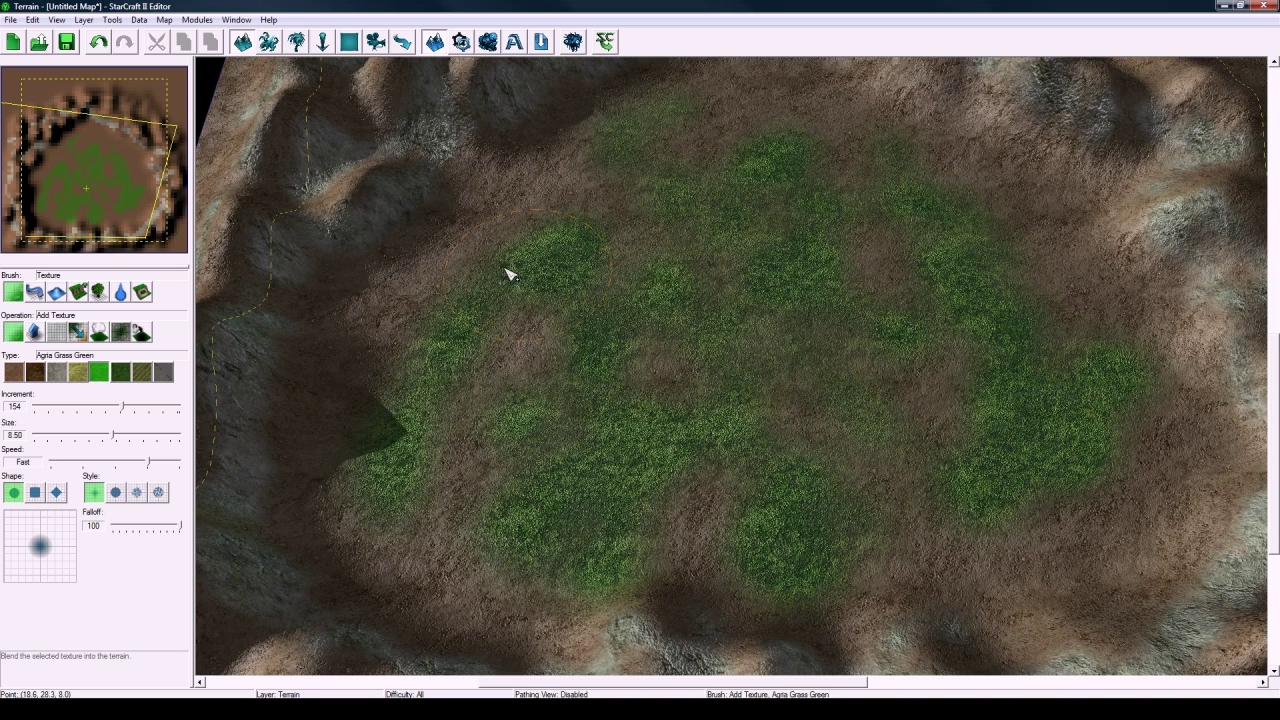
# Raise gentle, uneven hills across the valley floor with the Height brush at size 8.50.
pyautogui.click(56, 292)
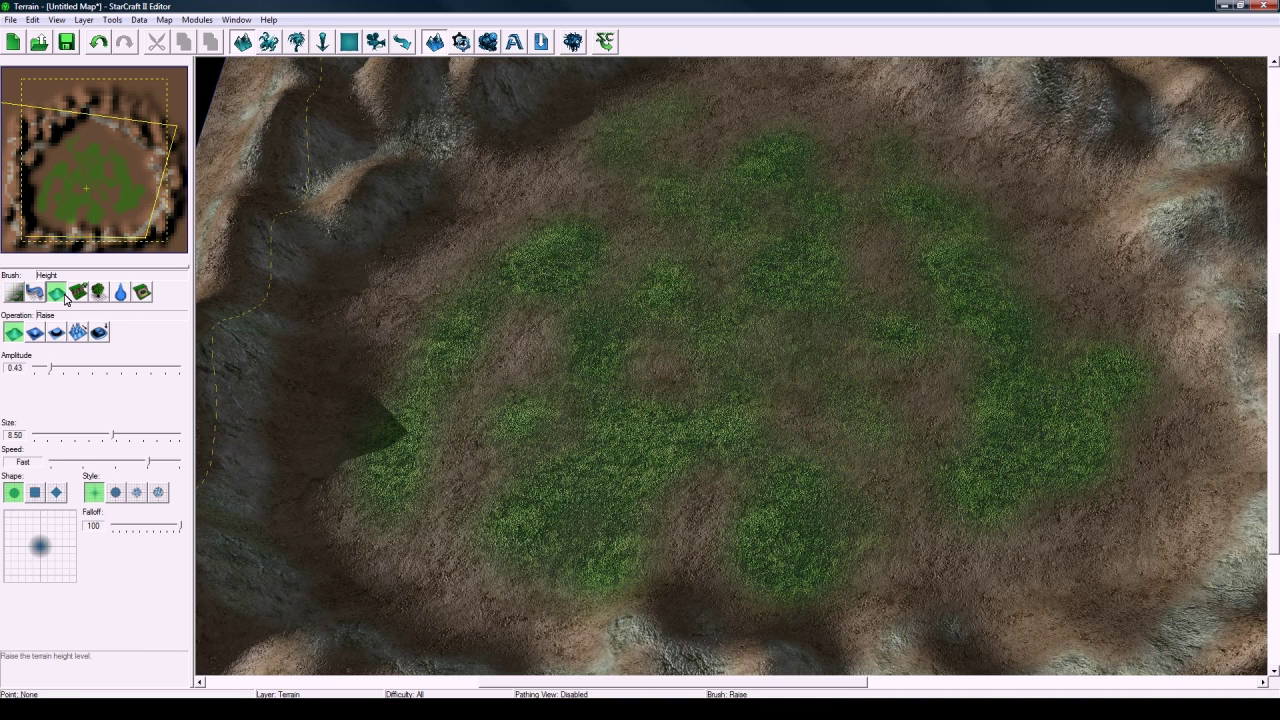
pyautogui.moveTo(686, 275); pyautogui.dragTo(666, 303, button='right')
pyautogui.moveTo(655, 270)
pyautogui.mouseDown()
pyautogui.moveTo(549, 267)
pyautogui.moveTo(524, 580)
pyautogui.moveTo(591, 322)
pyautogui.moveTo(866, 320)
pyautogui.moveTo(751, 551)
pyautogui.moveTo(777, 340)
pyautogui.moveTo(702, 376)
pyautogui.moveTo(780, 234)
pyautogui.moveTo(789, 131)
pyautogui.mouseUp()
pyautogui.moveTo(789, 131); pyautogui.dragTo(776, 483, button='right')
pyautogui.moveTo(776, 484); pyautogui.dragTo(800, 262, button='middle')
pyautogui.moveTo(930, 188)
pyautogui.mouseDown()
pyautogui.moveTo(1069, 346)
pyautogui.moveTo(1072, 388)
pyautogui.mouseUp()
pyautogui.moveTo(1075, 400); pyautogui.dragTo(1017, 274, button='right')
pyautogui.moveTo(1120, 345)
pyautogui.mouseDown()
pyautogui.moveTo(1046, 383)
pyautogui.moveTo(820, 445)
pyautogui.mouseUp()
pyautogui.moveTo(810, 365); pyautogui.dragTo(530, 353, button='middle')
pyautogui.moveTo(530, 353)
pyautogui.mouseDown()
pyautogui.moveTo(694, 229)
pyautogui.moveTo(826, 160)
pyautogui.mouseUp()
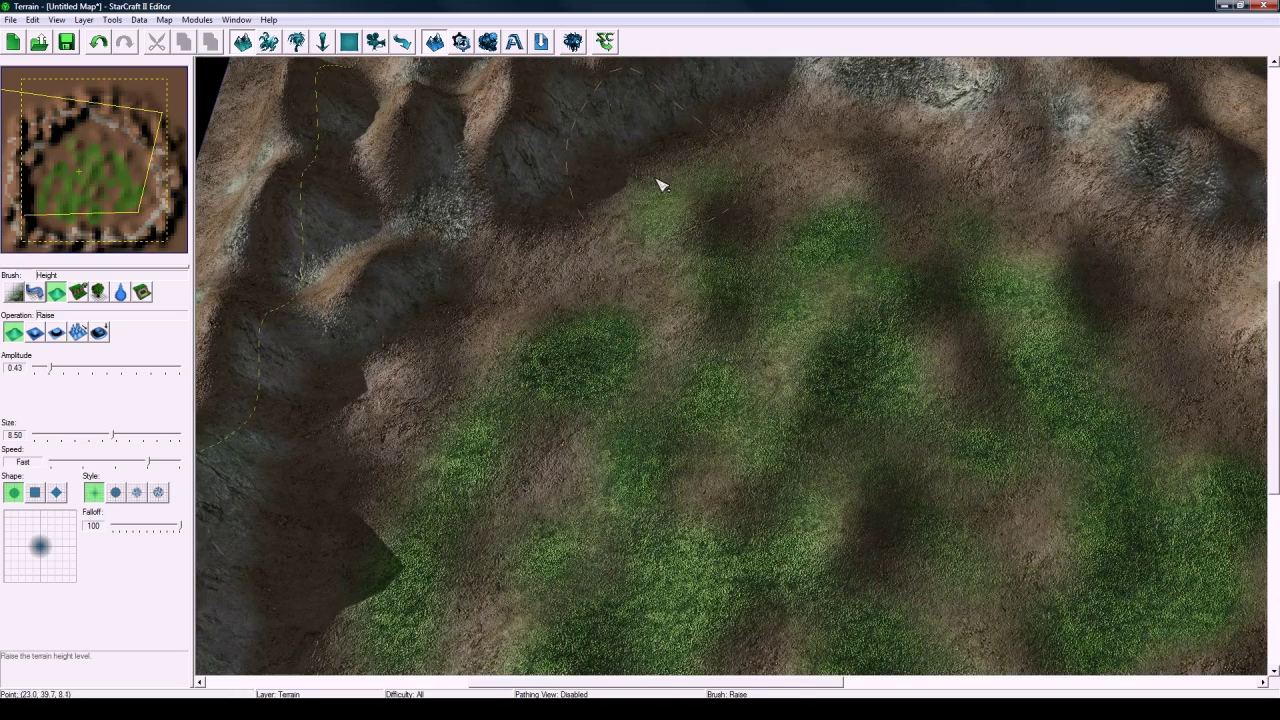
pyautogui.moveTo(660, 185)
pyautogui.mouseDown()
pyautogui.moveTo(586, 231)
pyautogui.moveTo(806, 343)
pyautogui.moveTo(863, 397)
pyautogui.moveTo(740, 458)
pyautogui.mouseUp()
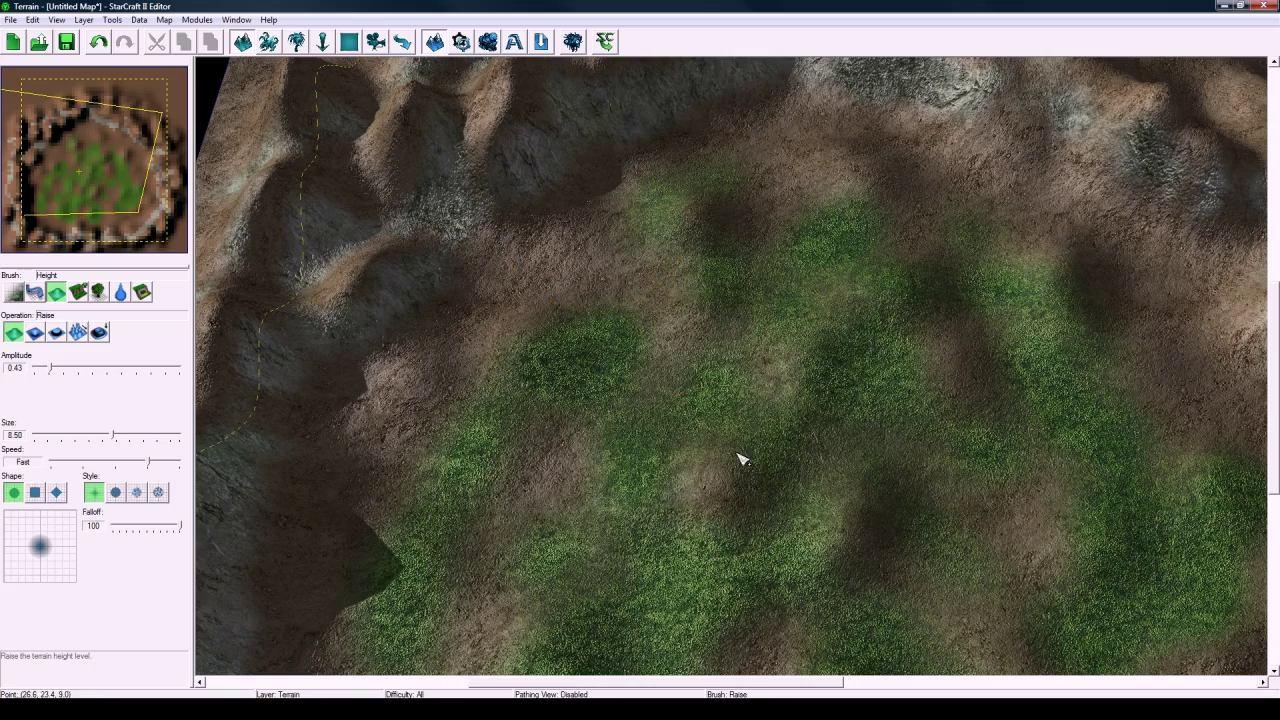
# Switch to the Pathing layer and paint a No Pathing strip at size 3.00 along the western and southern mountain slopes.
pyautogui.moveTo(740, 458); pyautogui.dragTo(727, 370, button='middle')
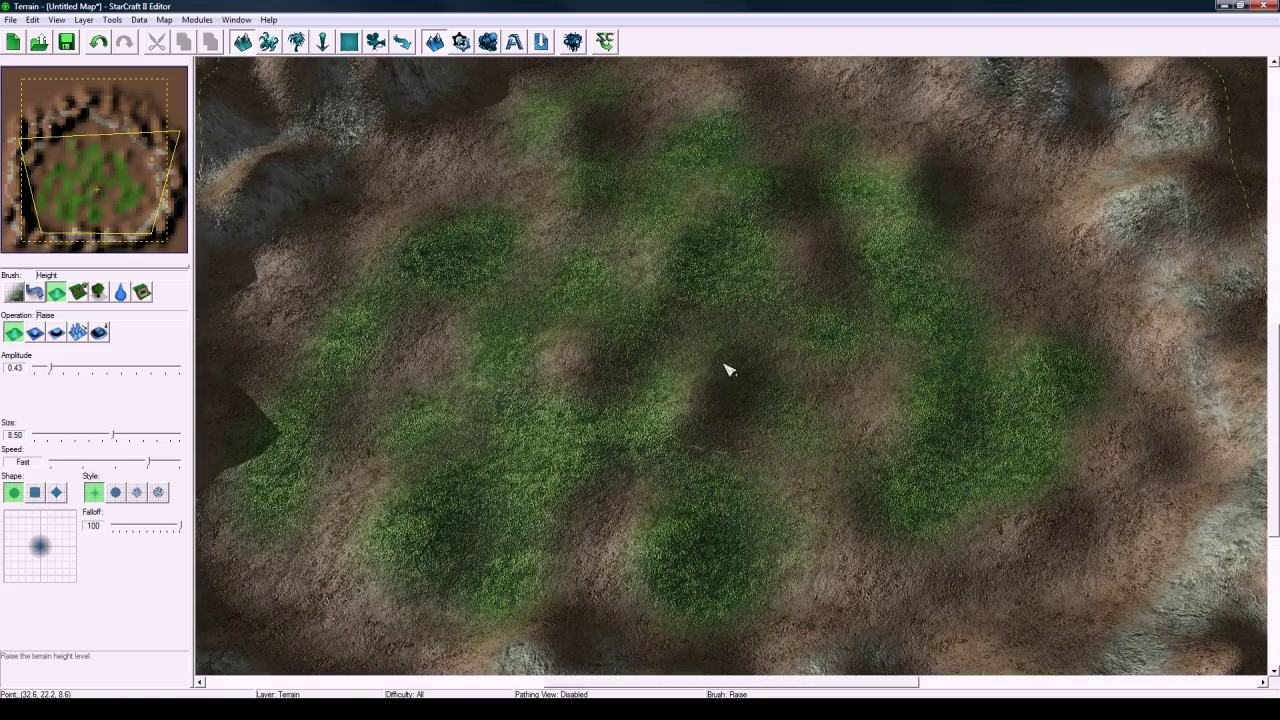
pyautogui.moveTo(541, 359); pyautogui.dragTo(745, 380, button='right')
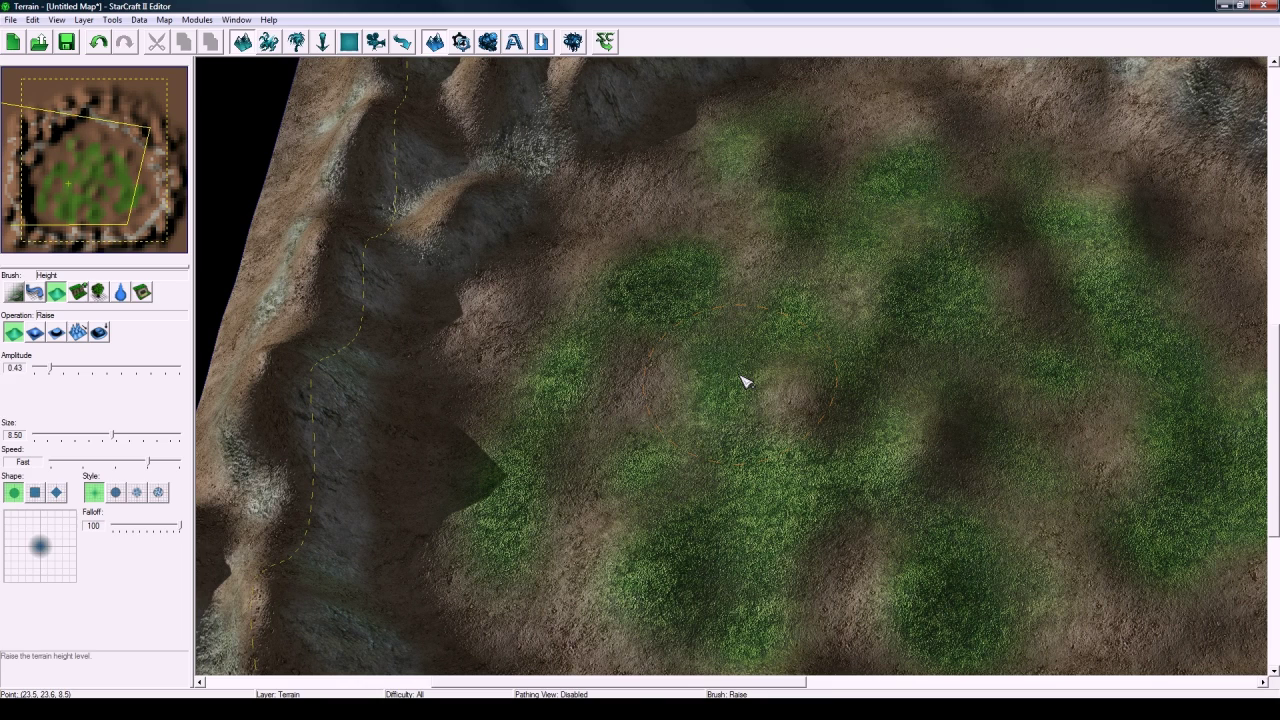
pyautogui.press('h')
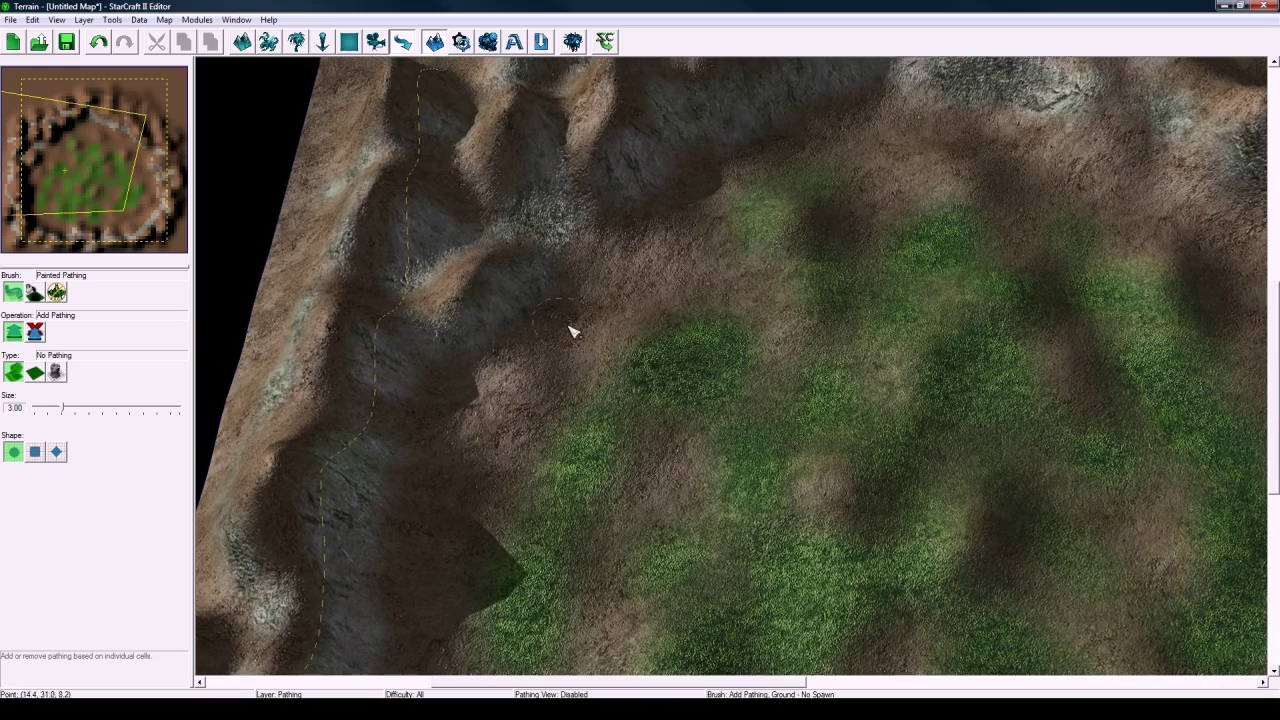
pyautogui.moveTo(545, 288)
pyautogui.mouseDown()
pyautogui.moveTo(380, 357)
pyautogui.moveTo(368, 398)
pyautogui.mouseUp()
pyautogui.moveTo(368, 398); pyautogui.dragTo(441, 114, button='right')
pyautogui.moveTo(456, 153)
pyautogui.mouseDown()
pyautogui.moveTo(475, 347)
pyautogui.moveTo(577, 450)
pyautogui.mouseUp()
pyautogui.moveTo(703, 386)
pyautogui.mouseDown(button='middle')
pyautogui.moveTo(806, 480)
pyautogui.moveTo(537, 451)
pyautogui.mouseUp(button='middle')
pyautogui.moveTo(537, 451)
pyautogui.mouseDown()
pyautogui.moveTo(629, 520)
pyautogui.moveTo(843, 510)
pyautogui.moveTo(810, 497)
pyautogui.mouseUp()
pyautogui.moveTo(897, 459); pyautogui.dragTo(654, 457, button='middle')
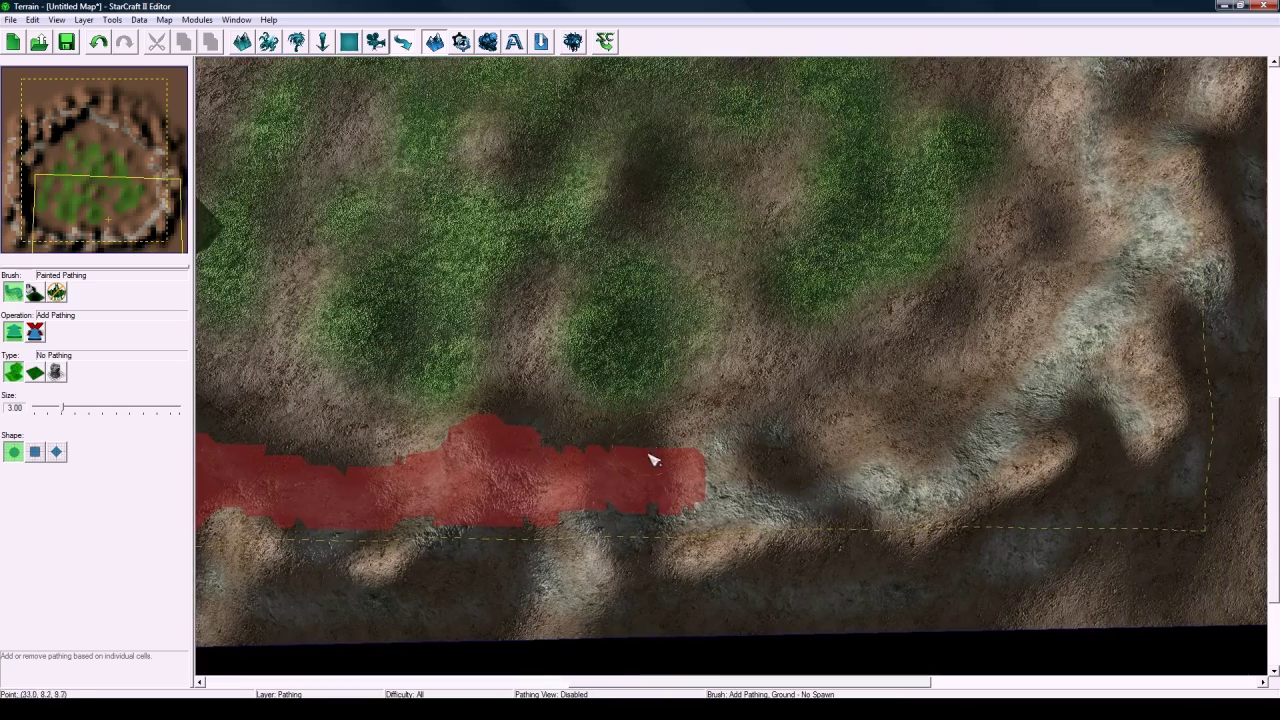
# Continue the size 3.00 No Pathing strip along the southeastern, eastern and northern slopes to close the ring around the valley.
pyautogui.moveTo(654, 457)
pyautogui.mouseDown()
pyautogui.moveTo(829, 503)
pyautogui.moveTo(1037, 443)
pyautogui.moveTo(1147, 259)
pyautogui.mouseUp()
pyautogui.moveTo(1147, 259)
pyautogui.mouseDown(button='middle')
pyautogui.moveTo(1034, 400)
pyautogui.moveTo(1024, 490)
pyautogui.mouseUp(button='middle')
pyautogui.moveTo(1024, 490); pyautogui.dragTo(940, 243)
pyautogui.moveTo(940, 243); pyautogui.dragTo(957, 457, button='middle')
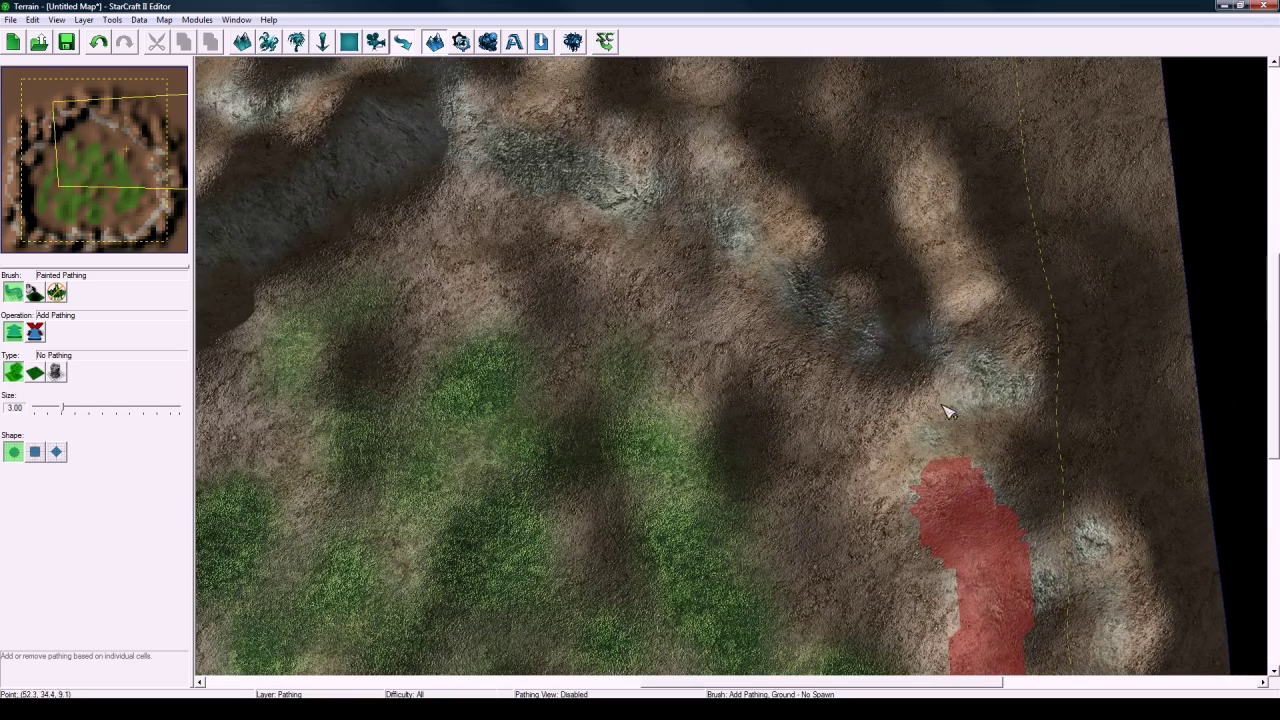
pyautogui.moveTo(957, 457)
pyautogui.mouseDown()
pyautogui.moveTo(949, 391)
pyautogui.moveTo(846, 329)
pyautogui.moveTo(720, 200)
pyautogui.mouseUp()
pyautogui.moveTo(720, 200); pyautogui.dragTo(893, 295, button='middle')
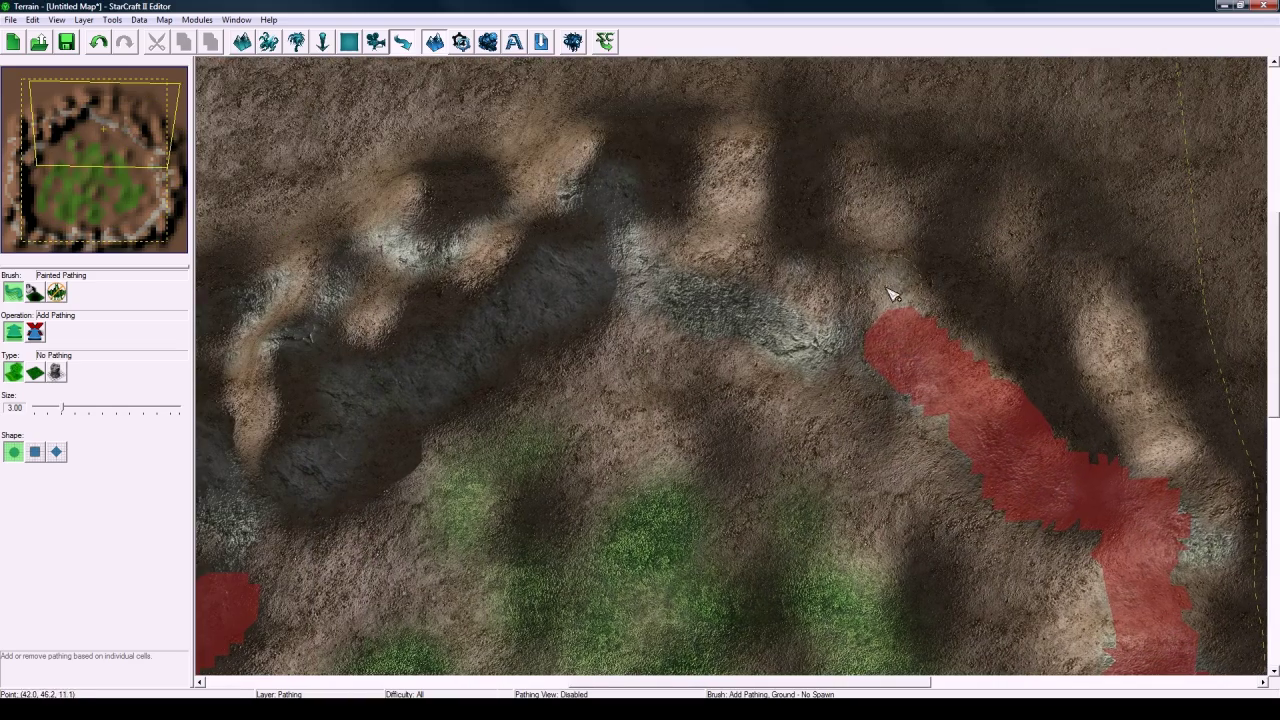
pyautogui.moveTo(838, 340)
pyautogui.mouseDown()
pyautogui.moveTo(671, 274)
pyautogui.moveTo(586, 271)
pyautogui.mouseUp()
pyautogui.moveTo(586, 271); pyautogui.dragTo(737, 163, button='middle')
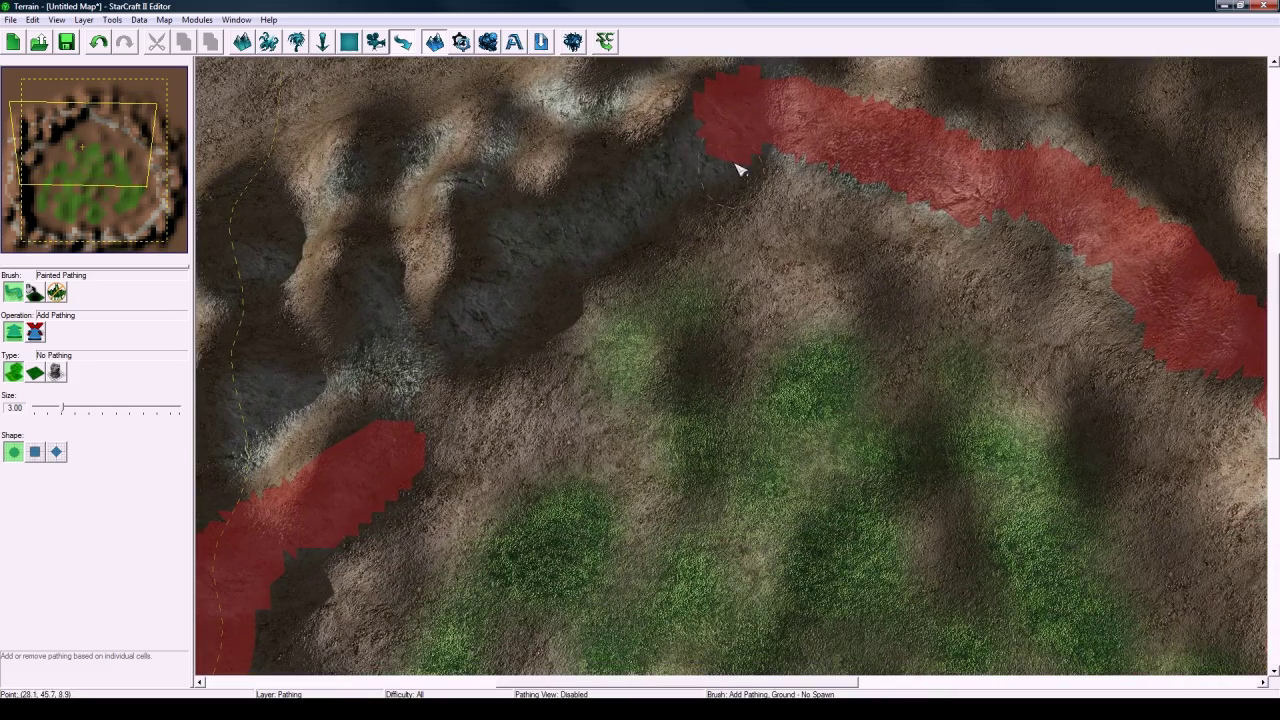
pyautogui.moveTo(737, 163)
pyautogui.mouseDown()
pyautogui.moveTo(662, 172)
pyautogui.moveTo(440, 347)
pyautogui.mouseUp()
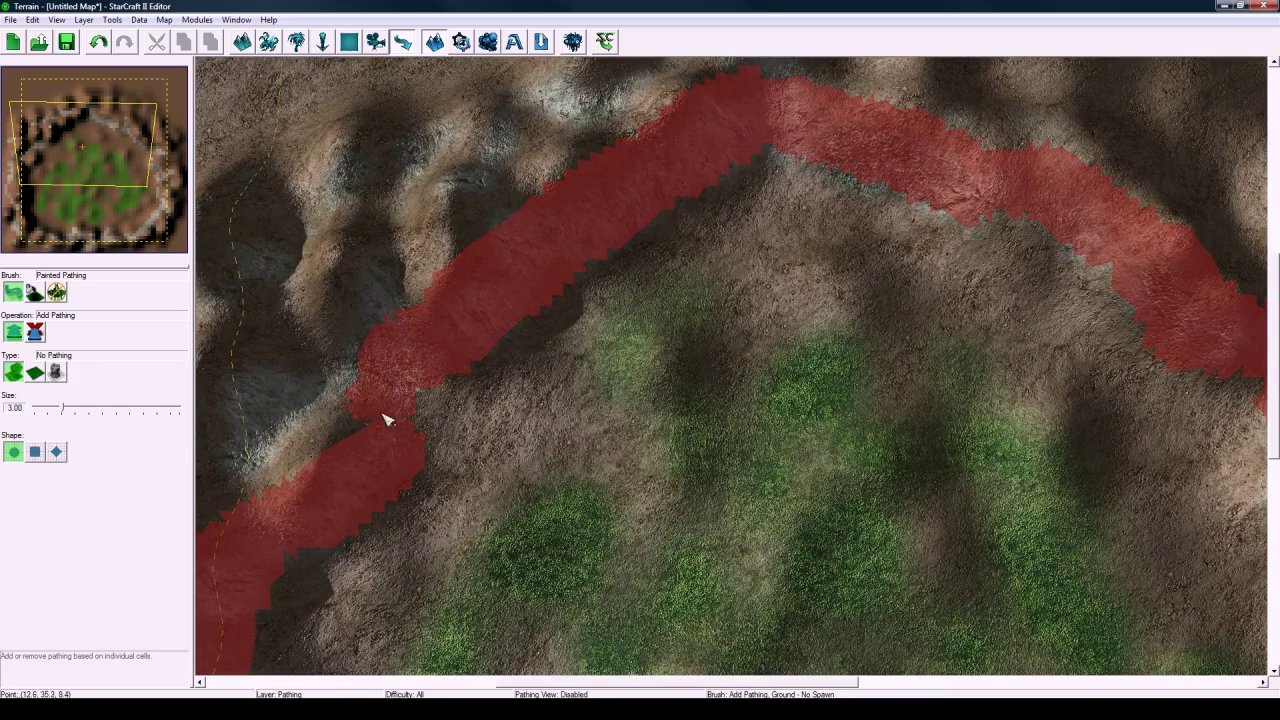
# Widen the No Pathing area outward over the northern mountains with the brush at size 8.00.
pyautogui.moveTo(806, 400); pyautogui.dragTo(803, 317, button='right')
pyautogui.moveTo(523, 293); pyautogui.dragTo(790, 430, button='right')
pyautogui.scroll(-2, 552, 380)
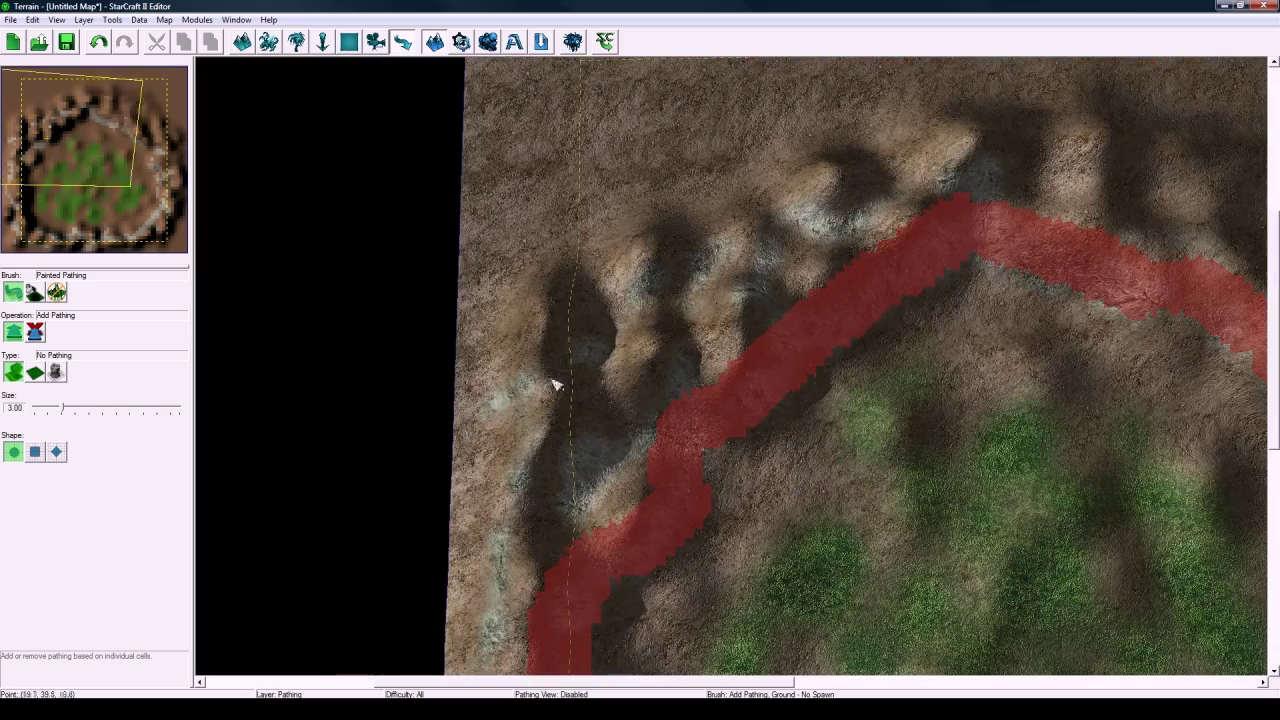
pyautogui.moveTo(632, 374)
pyautogui.mouseDown()
pyautogui.moveTo(597, 443)
pyautogui.moveTo(560, 466)
pyautogui.moveTo(506, 289)
pyautogui.moveTo(614, 276)
pyautogui.moveTo(712, 336)
pyautogui.moveTo(701, 236)
pyautogui.moveTo(647, 189)
pyautogui.mouseUp()
pyautogui.moveTo(714, 196)
pyautogui.mouseDown(button='right')
pyautogui.moveTo(684, 247)
pyautogui.moveTo(574, 345)
pyautogui.mouseUp(button='right')
pyautogui.moveTo(604, 345)
pyautogui.mouseDown()
pyautogui.moveTo(628, 394)
pyautogui.moveTo(737, 266)
pyautogui.moveTo(914, 274)
pyautogui.moveTo(943, 346)
pyautogui.moveTo(695, 235)
pyautogui.mouseUp()
pyautogui.press('Down')
pyautogui.press('Right')
pyautogui.moveTo(803, 236); pyautogui.dragTo(1024, 401)
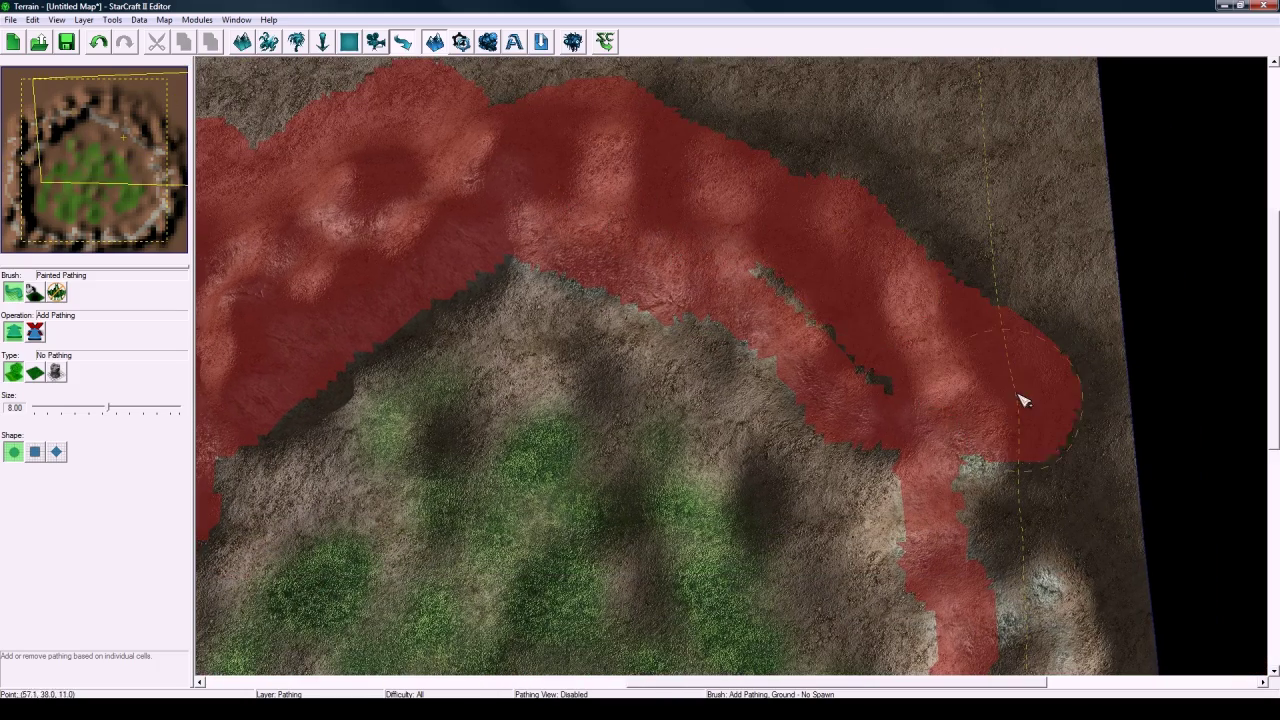
# Extend the size 8.00 No Pathing paint over the western, southern and eastern mountains and fill the gap in the northeast.
pyautogui.moveTo(525, 548); pyautogui.dragTo(818, 287, button='right')
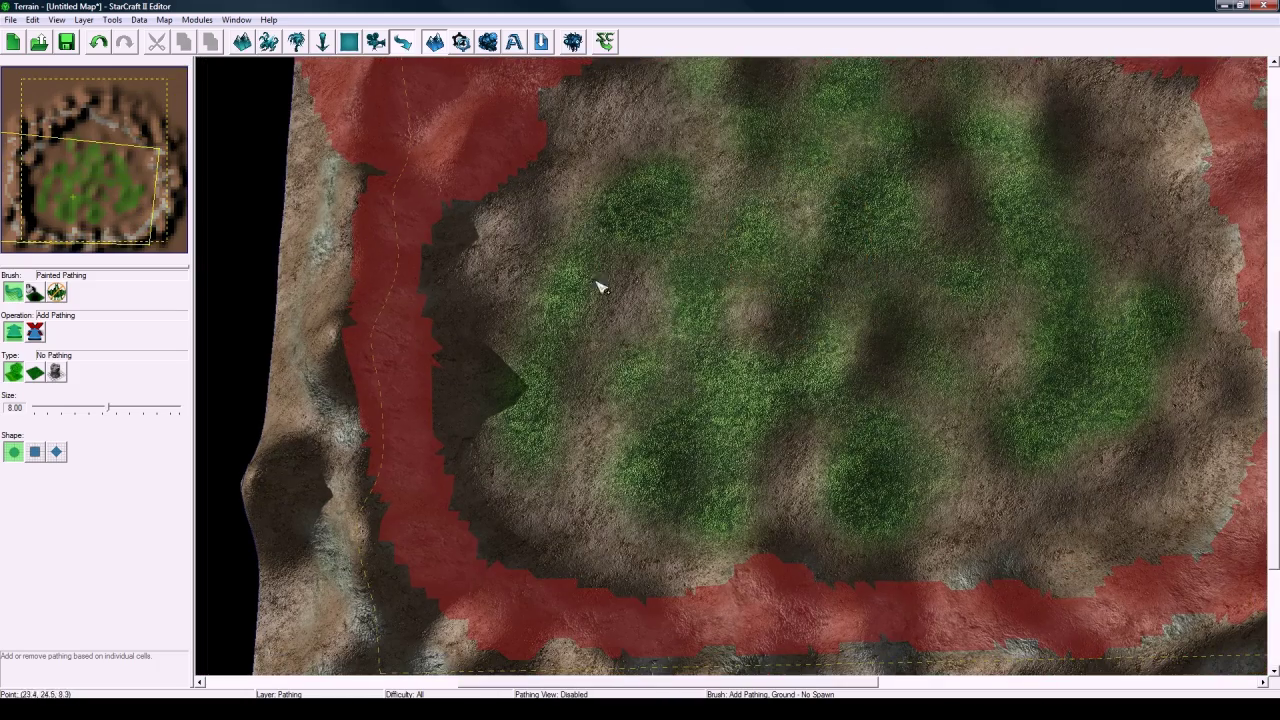
pyautogui.moveTo(333, 165)
pyautogui.mouseDown()
pyautogui.moveTo(311, 434)
pyautogui.moveTo(337, 517)
pyautogui.moveTo(386, 480)
pyautogui.moveTo(1068, 478)
pyautogui.moveTo(971, 534)
pyautogui.moveTo(1011, 421)
pyautogui.moveTo(1029, 297)
pyautogui.moveTo(1005, 246)
pyautogui.mouseUp()
pyautogui.press('Down')
pyautogui.press('Right')
pyautogui.press('Up')
pyautogui.moveTo(1005, 246); pyautogui.dragTo(1020, 526, button='right')
pyautogui.moveTo(1020, 526); pyautogui.dragTo(962, 494)
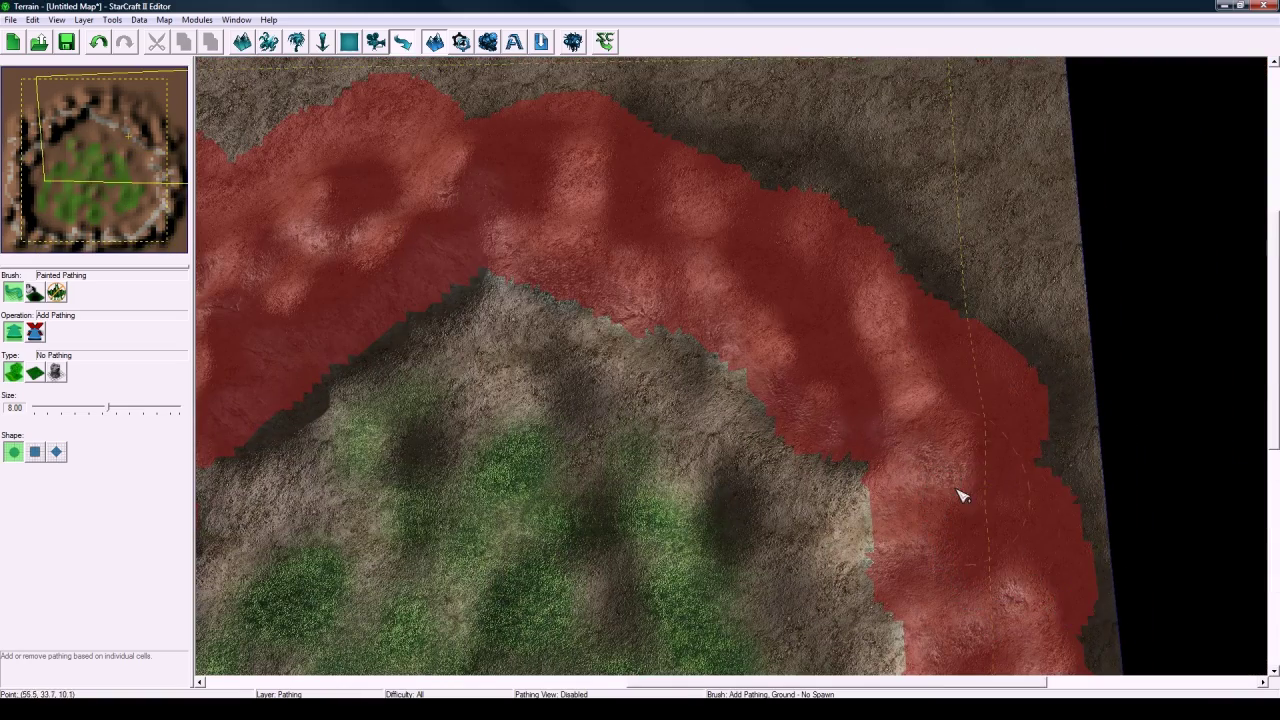
# Switch to the Doodads layer, set the category filter to All, search for "tree" and choose the Tree - Agria doodad.
pyautogui.moveTo(593, 448)
pyautogui.mouseDown(button='right')
pyautogui.moveTo(871, 280)
pyautogui.moveTo(872, 264)
pyautogui.mouseUp(button='right')
pyautogui.moveTo(773, 332); pyautogui.dragTo(749, 353, button='right')
pyautogui.scroll(2, 752, 358)
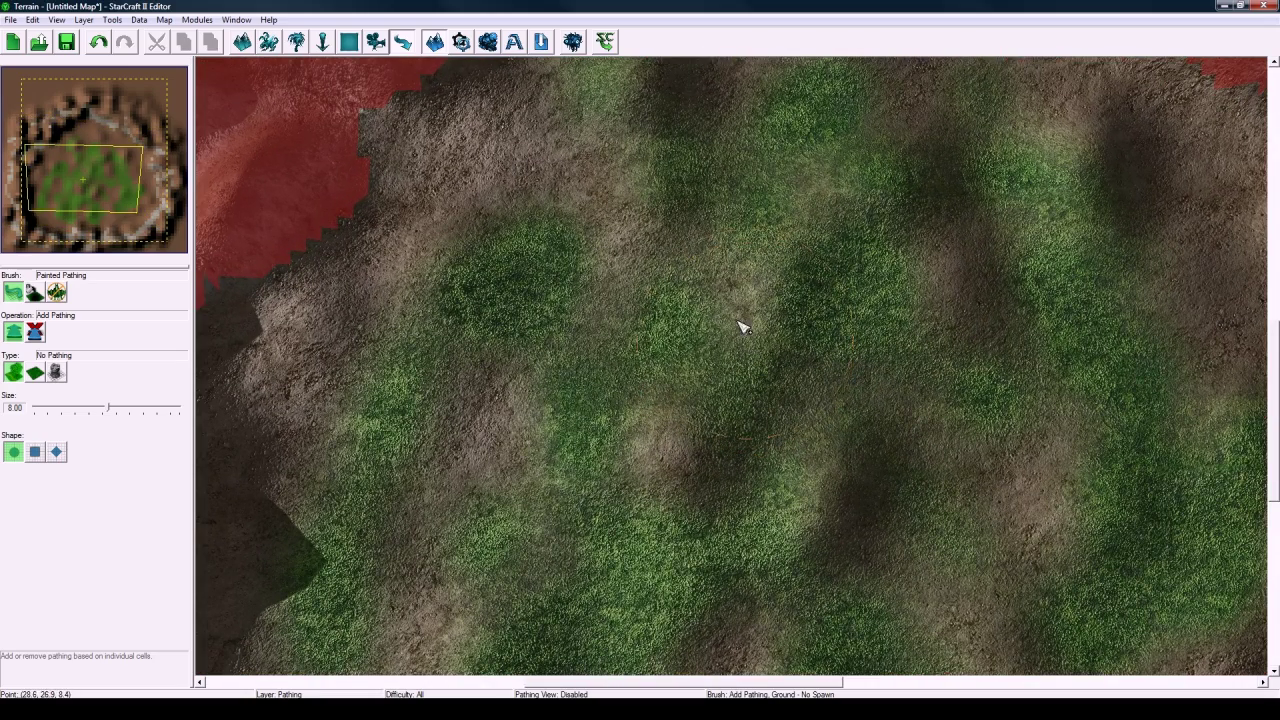
pyautogui.press('d')
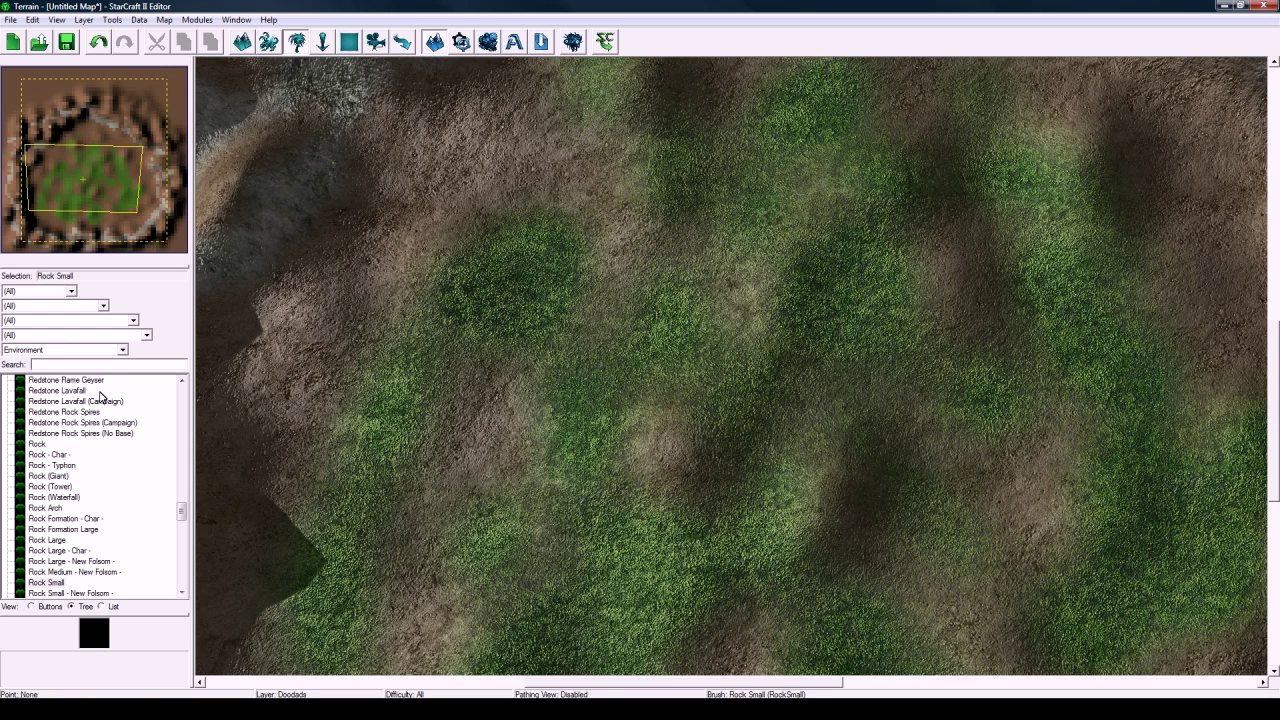
pyautogui.click(100, 350)
pyautogui.click(94, 361)
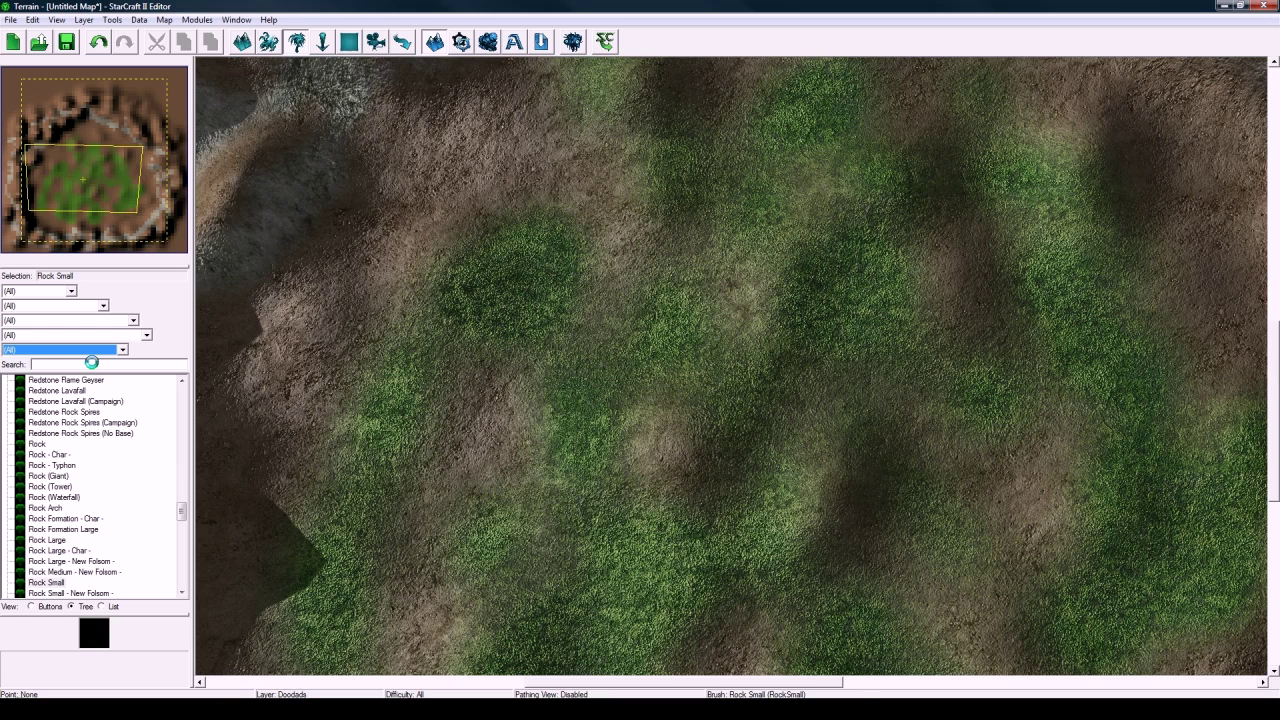
pyautogui.click(92, 362)
pyautogui.write('t')
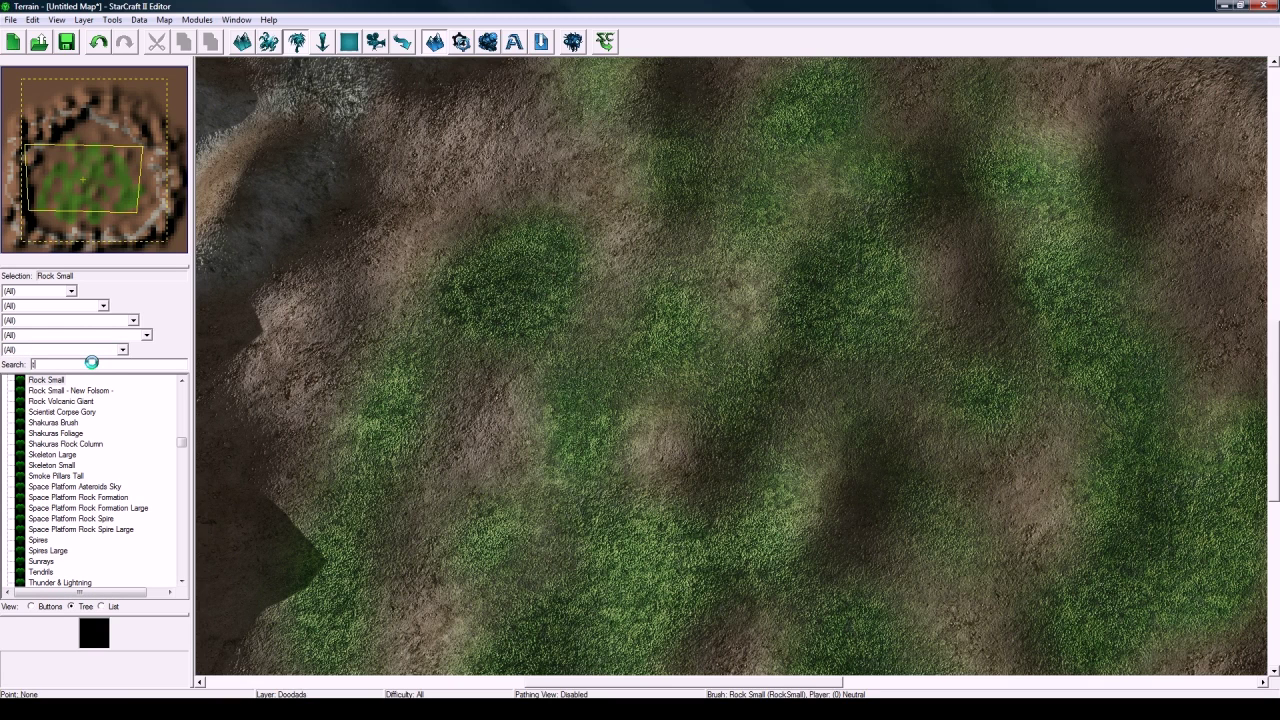
pyautogui.write('ree')
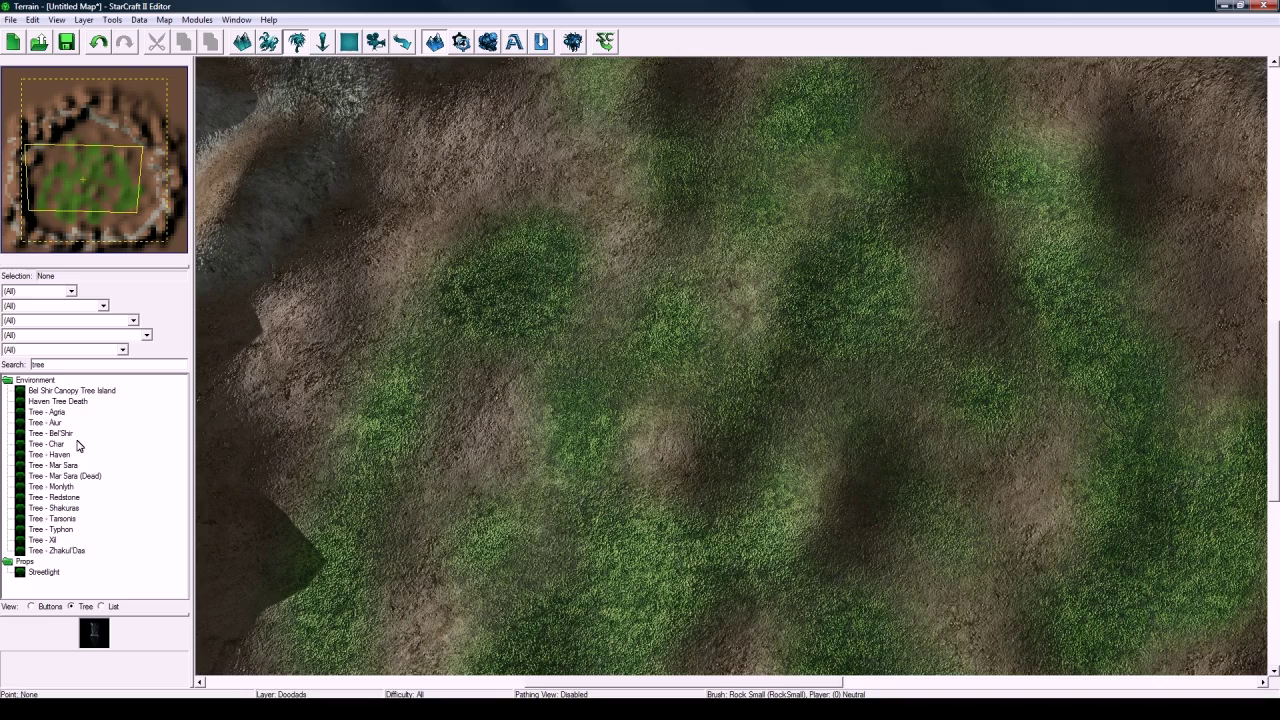
pyautogui.click(47, 412)
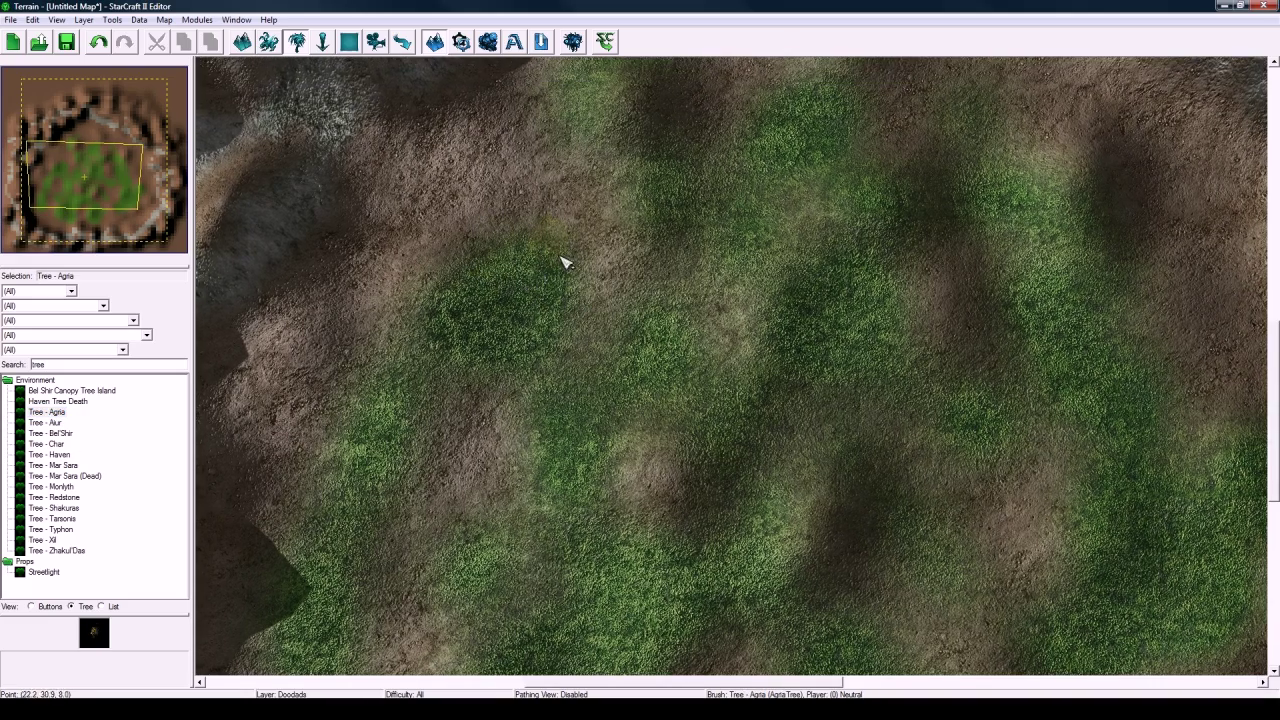
# Place six Tree - Agria doodads spread over the western and southwestern grass of the valley.
pyautogui.click(558, 257)
pyautogui.click(648, 230)
pyautogui.moveTo(672, 340); pyautogui.dragTo(672, 225, button='right')
pyautogui.click(474, 317)
pyautogui.click(595, 400)
pyautogui.moveTo(722, 343); pyautogui.dragTo(653, 230, button='right')
pyautogui.click(766, 428)
pyautogui.click(505, 452)
# Place four Tree - Agria doodads over the eastern and northeastern grass of the valley.
pyautogui.press('Up')
pyautogui.press('Right')
pyautogui.click(950, 405)
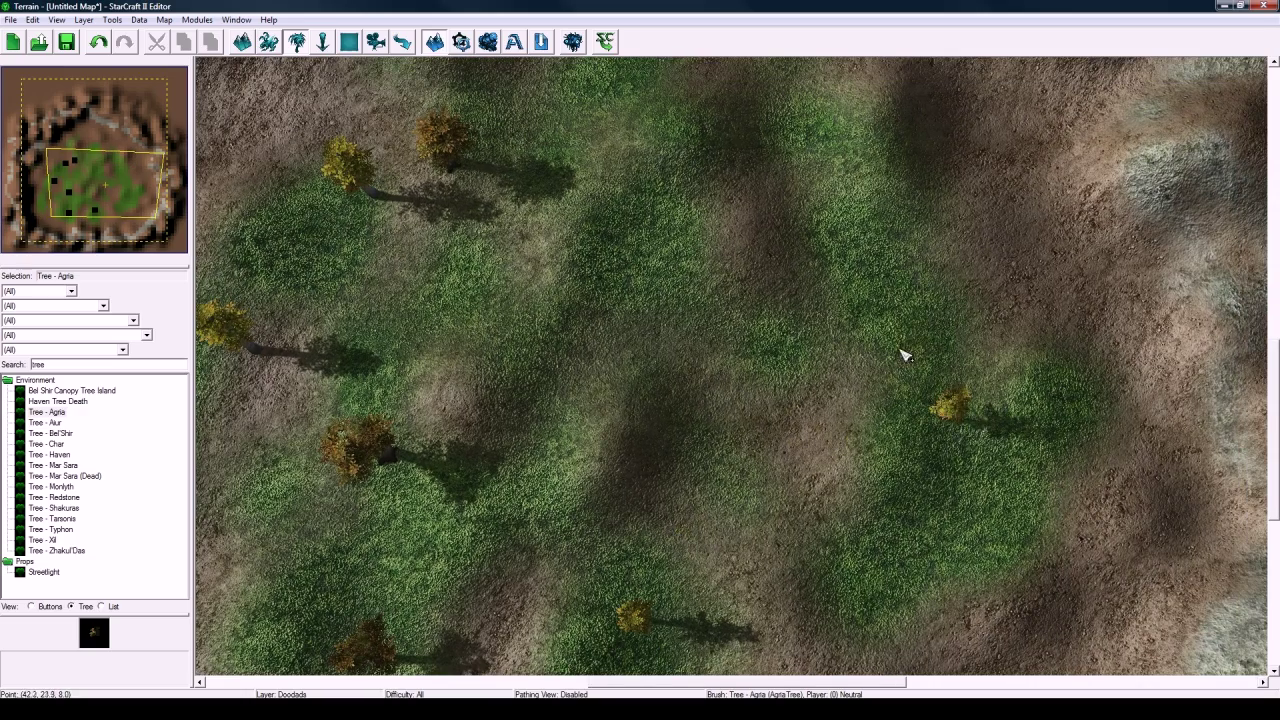
pyautogui.click(918, 316)
pyautogui.click(1003, 302)
pyautogui.press('Up')
pyautogui.click(765, 390)
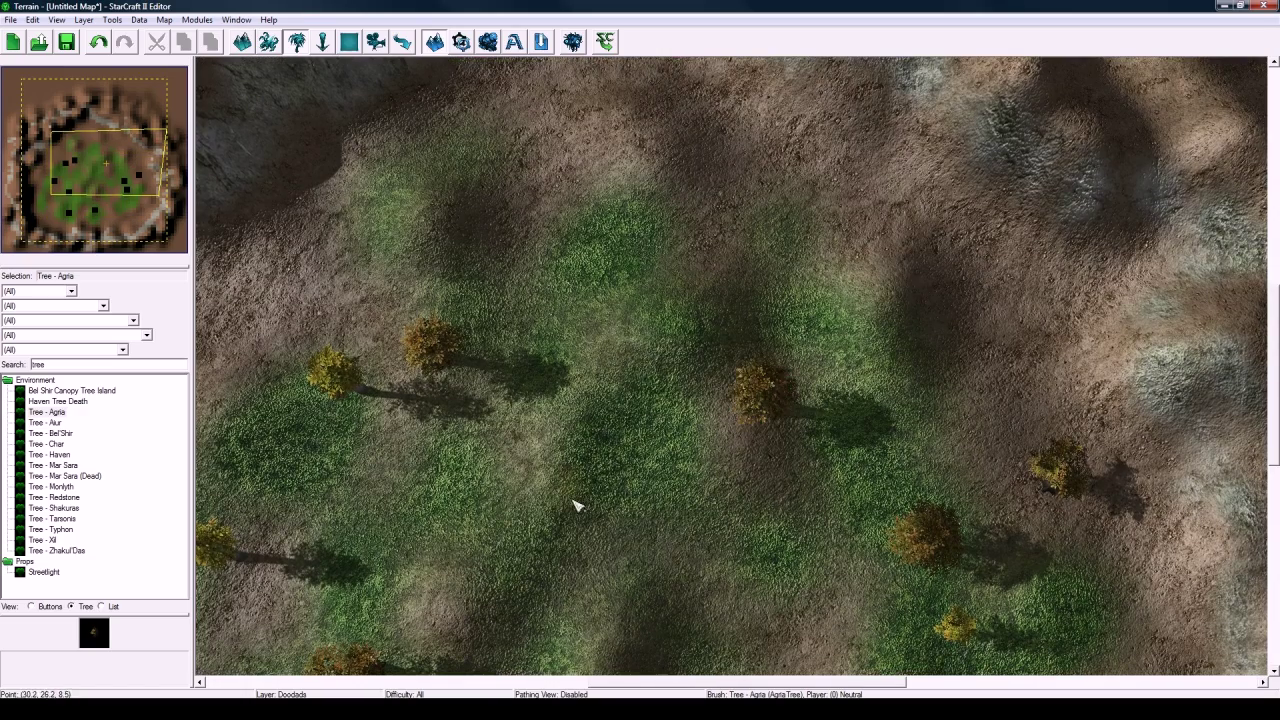
# Place Tree - Agria doodads at the valley's center and along its northern side, grouping three close together in the northwest.
pyautogui.click(570, 510)
pyautogui.click(602, 222)
pyautogui.click(866, 194)
pyautogui.moveTo(715, 403); pyautogui.dragTo(795, 412, button='right')
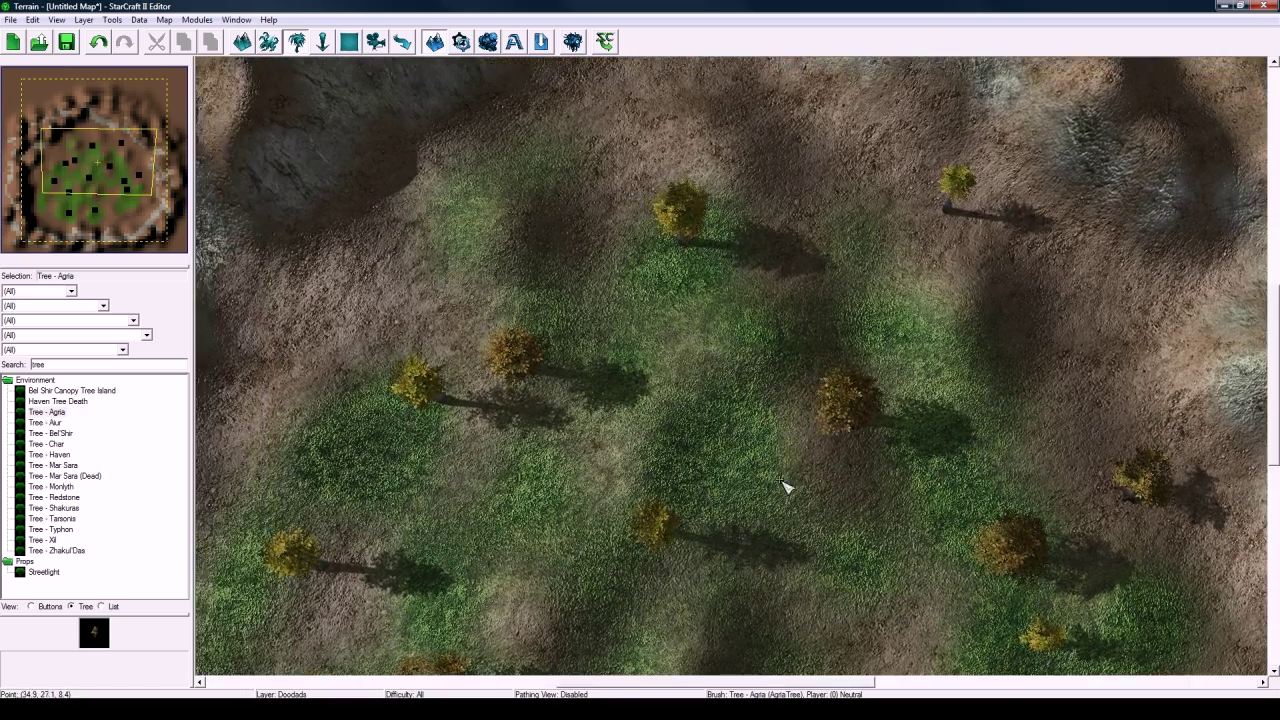
pyautogui.keyDown('ctrl'); pyautogui.moveTo(786, 484); pyautogui.dragTo(679, 380, button='right'); pyautogui.keyUp('ctrl')
pyautogui.click(530, 206)
pyautogui.moveTo(616, 214); pyautogui.dragTo(564, 342, button='right')
pyautogui.click(527, 303)
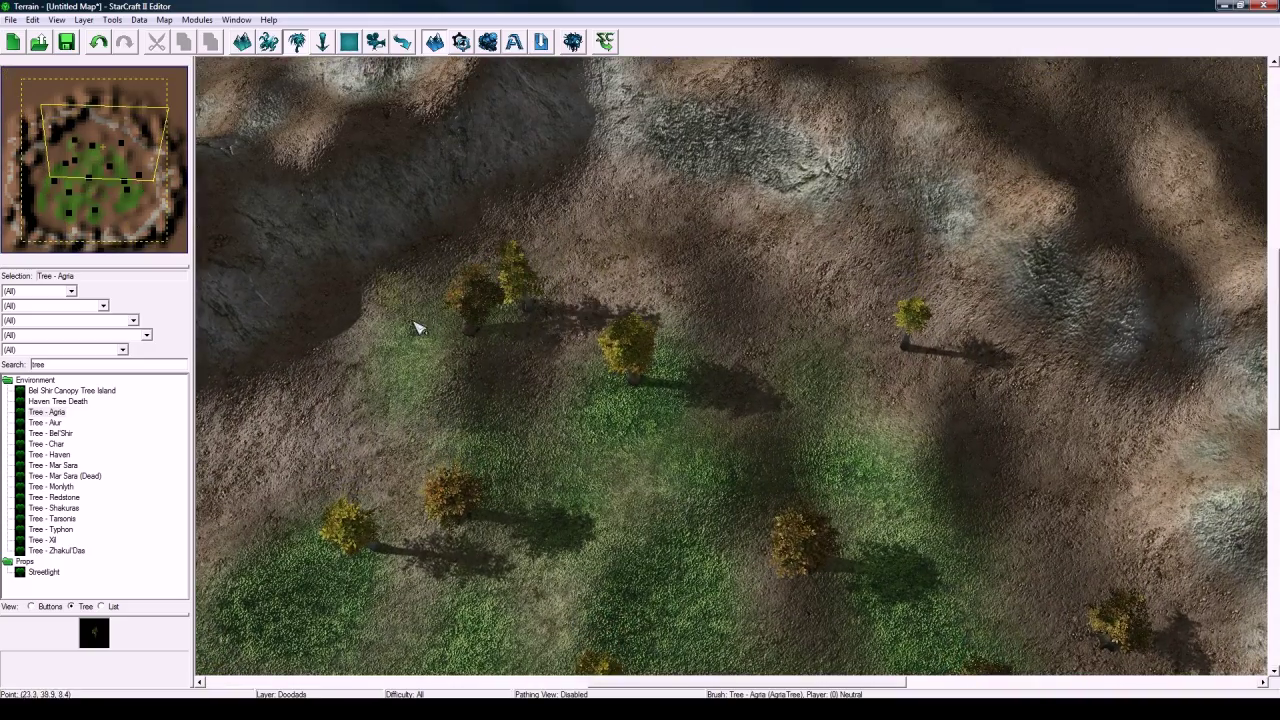
pyautogui.click(412, 325)
pyautogui.click(735, 187)
pyautogui.moveTo(748, 386); pyautogui.dragTo(870, 215, button='right')
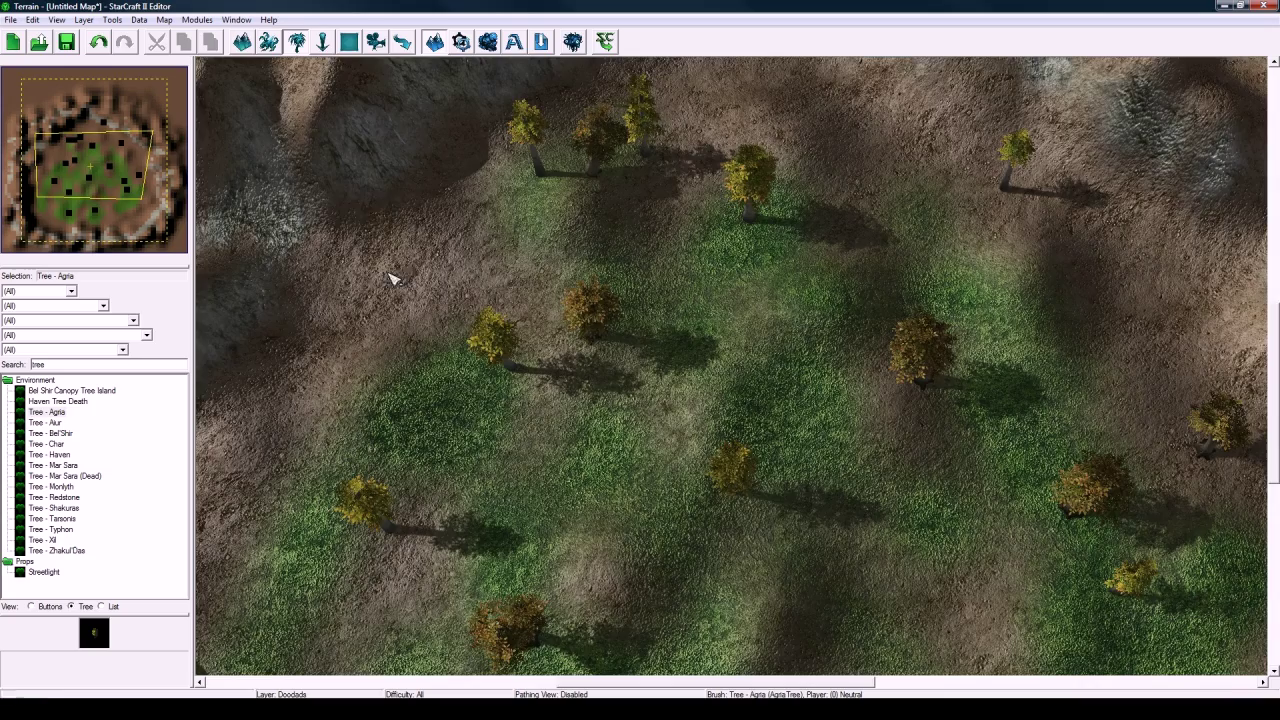
# Place five Tree - Agria doodads along the valley's western edge, with three clustered at the southwestern slope.
pyautogui.click(380, 249)
pyautogui.moveTo(534, 341); pyautogui.dragTo(730, 223, button='right')
pyautogui.click(345, 384)
pyautogui.moveTo(411, 427); pyautogui.dragTo(438, 210, button='right')
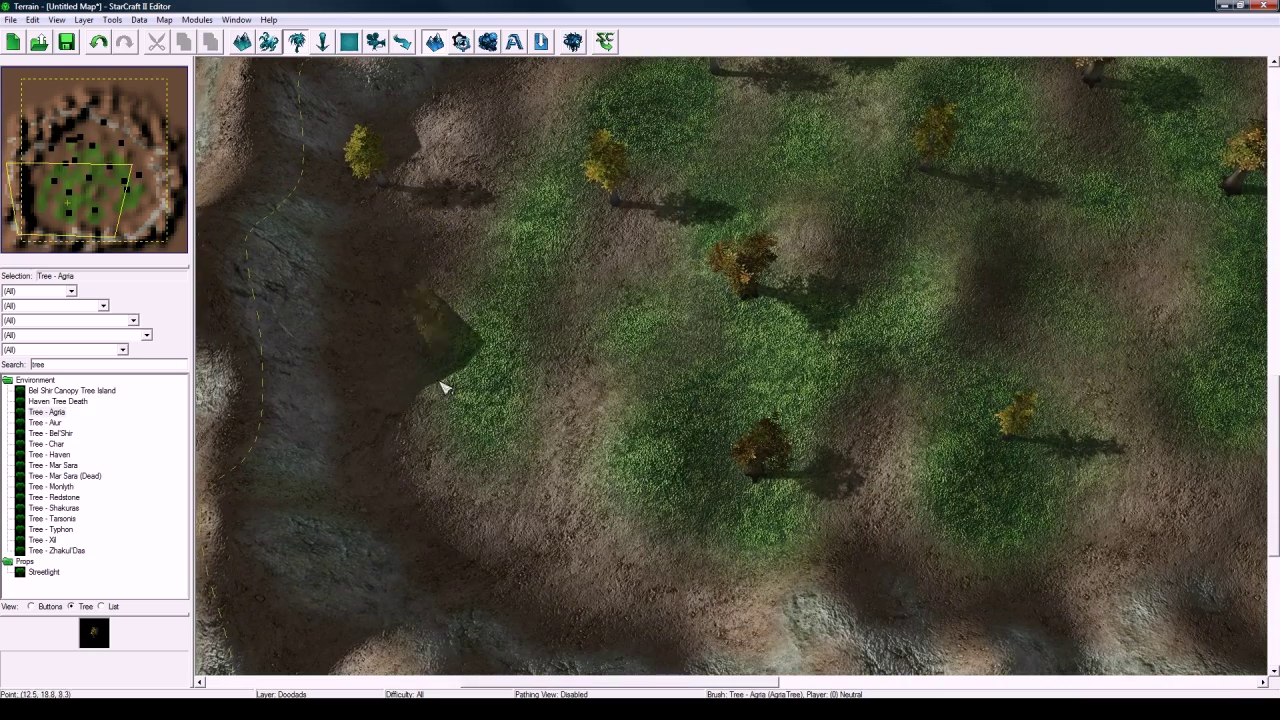
pyautogui.click(410, 428)
pyautogui.click(435, 355)
pyautogui.click(495, 420)
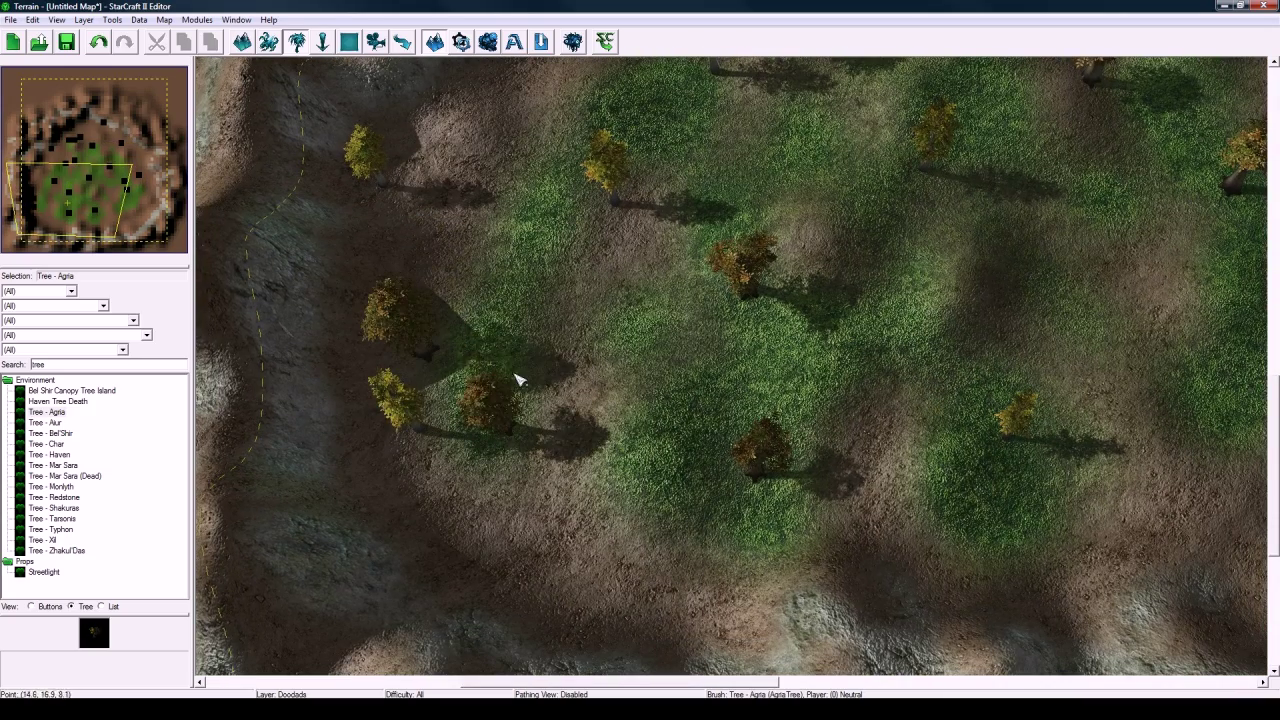
# Place four Tree - Agria doodads across the southeastern part of the valley.
pyautogui.moveTo(656, 317); pyautogui.dragTo(558, 388, button='right')
pyautogui.moveTo(831, 283); pyautogui.dragTo(648, 334, button='right')
pyautogui.moveTo(745, 412); pyautogui.dragTo(731, 346, button='right')
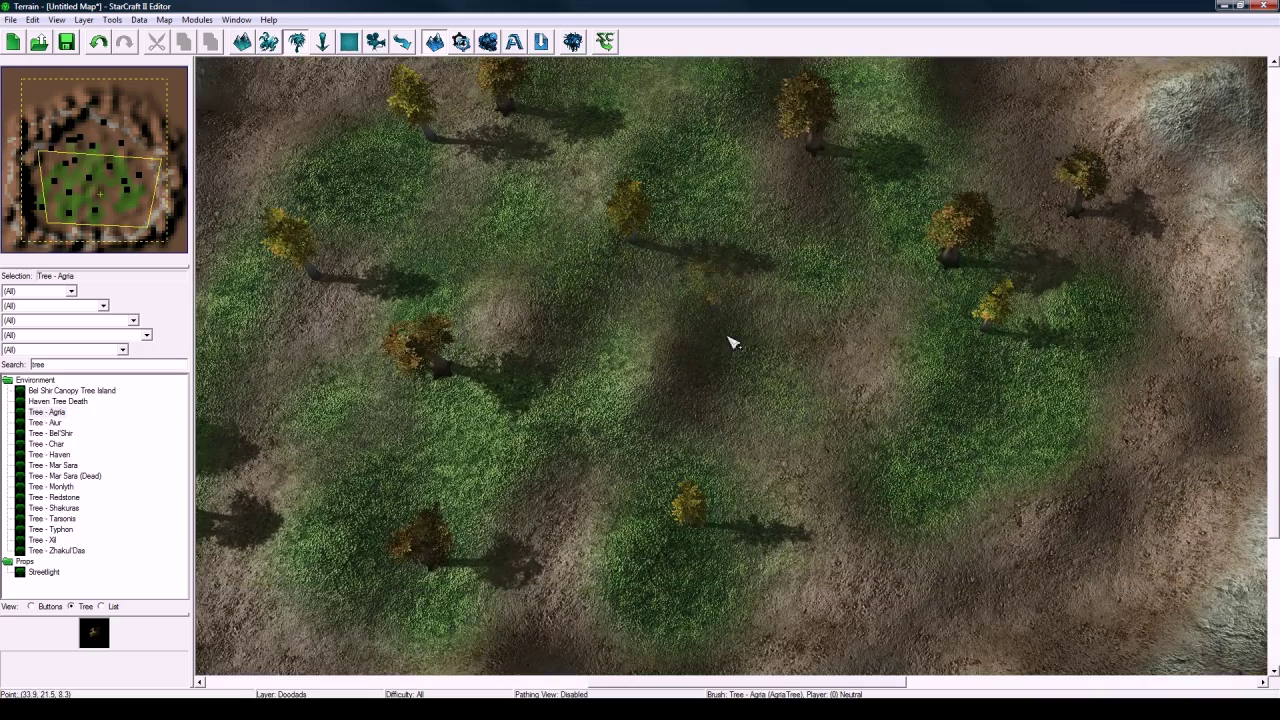
pyautogui.click(803, 408)
pyautogui.press('Down')
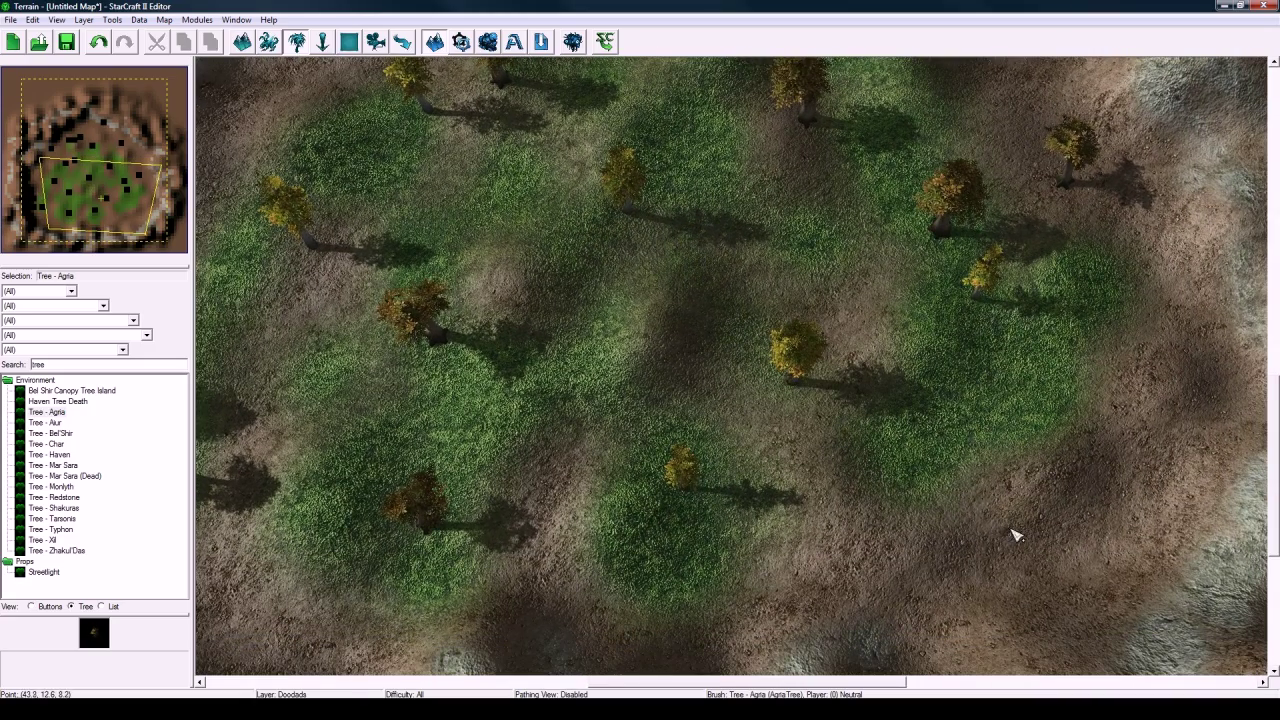
pyautogui.click(977, 508)
pyautogui.click(1089, 444)
pyautogui.moveTo(845, 392); pyautogui.dragTo(740, 264, button='right')
pyautogui.click(755, 494)
# Add a tight cluster of Tree - Agria doodads around the central tree and end doodad placement.
pyautogui.moveTo(697, 400); pyautogui.dragTo(757, 313, button='right')
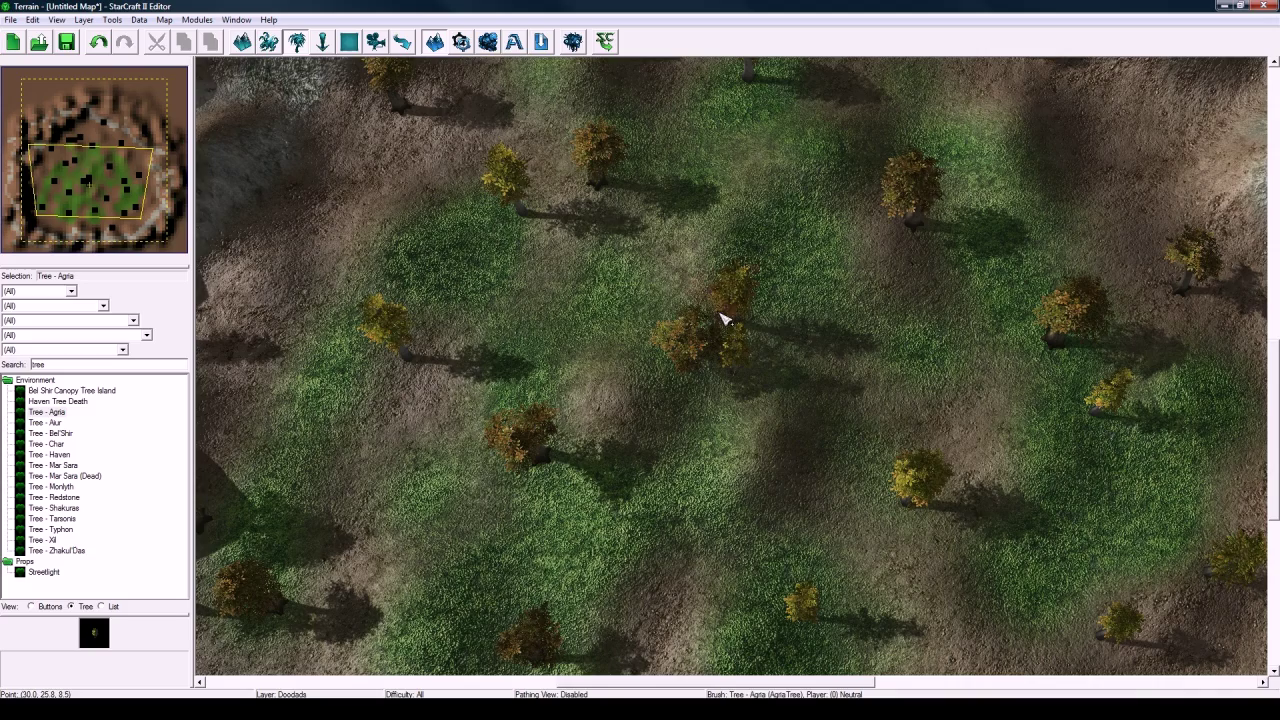
pyautogui.click(668, 318)
pyautogui.press('Up')
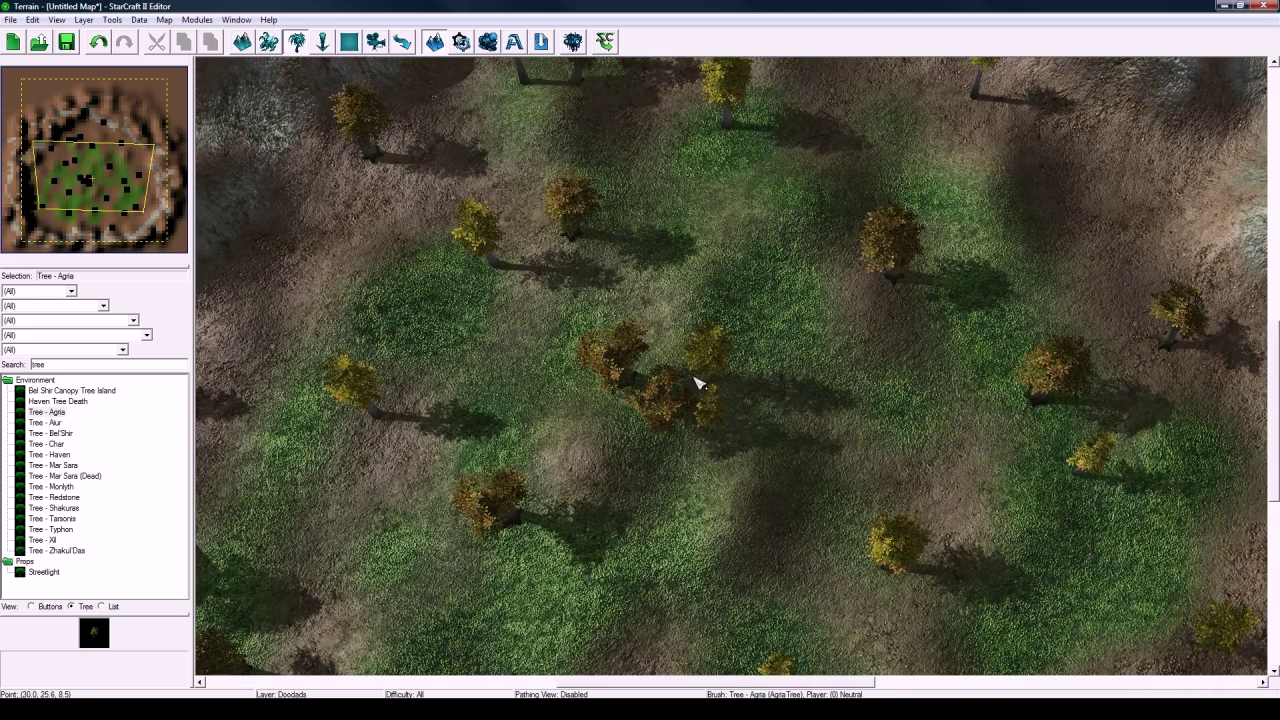
pyautogui.press('Escape')
# Open the Data editor, show the Actors data type, search for "tree" and select the Tree - Agria actor.
pyautogui.click(487, 41)
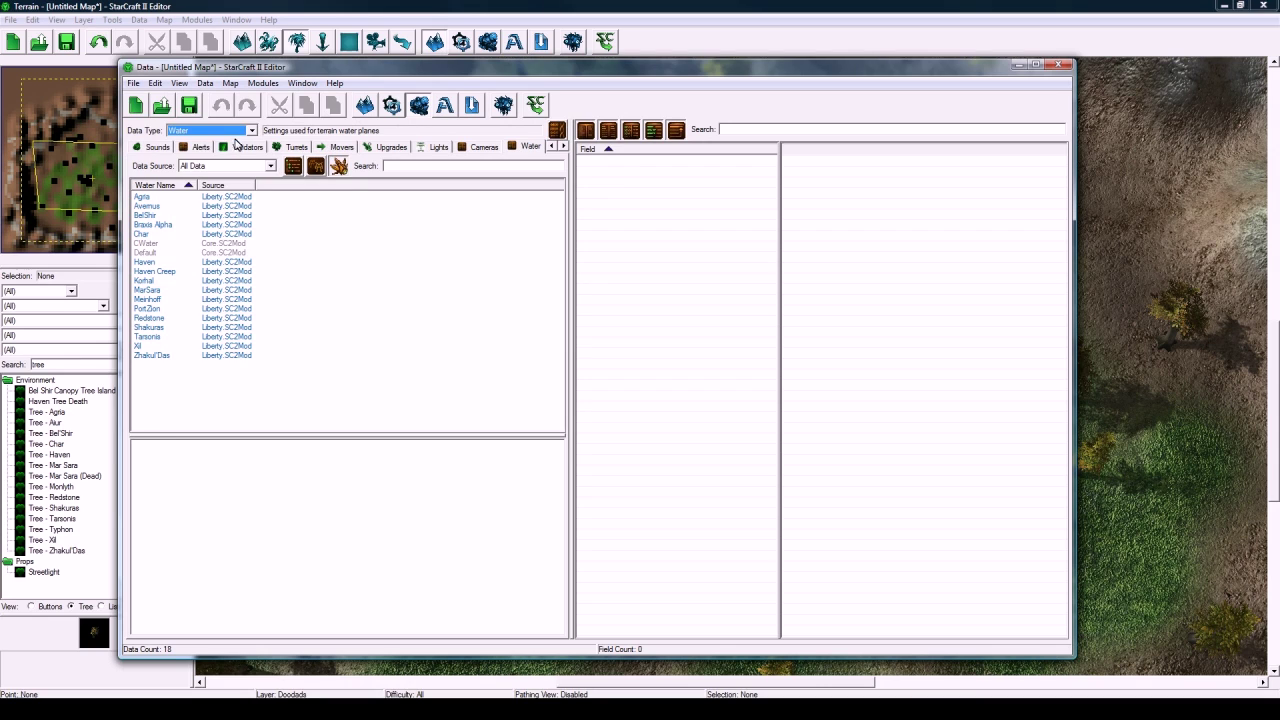
pyautogui.click(236, 131)
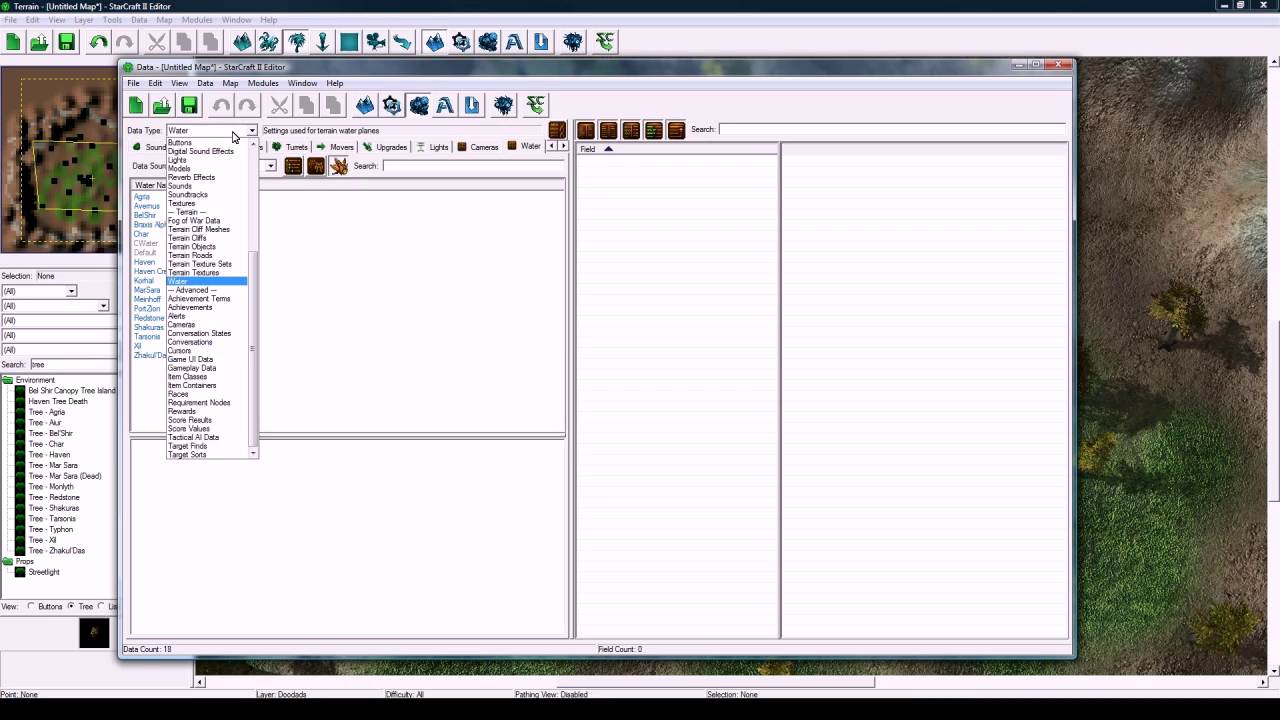
pyautogui.scroll(4, 200, 220)
pyautogui.click(200, 211)
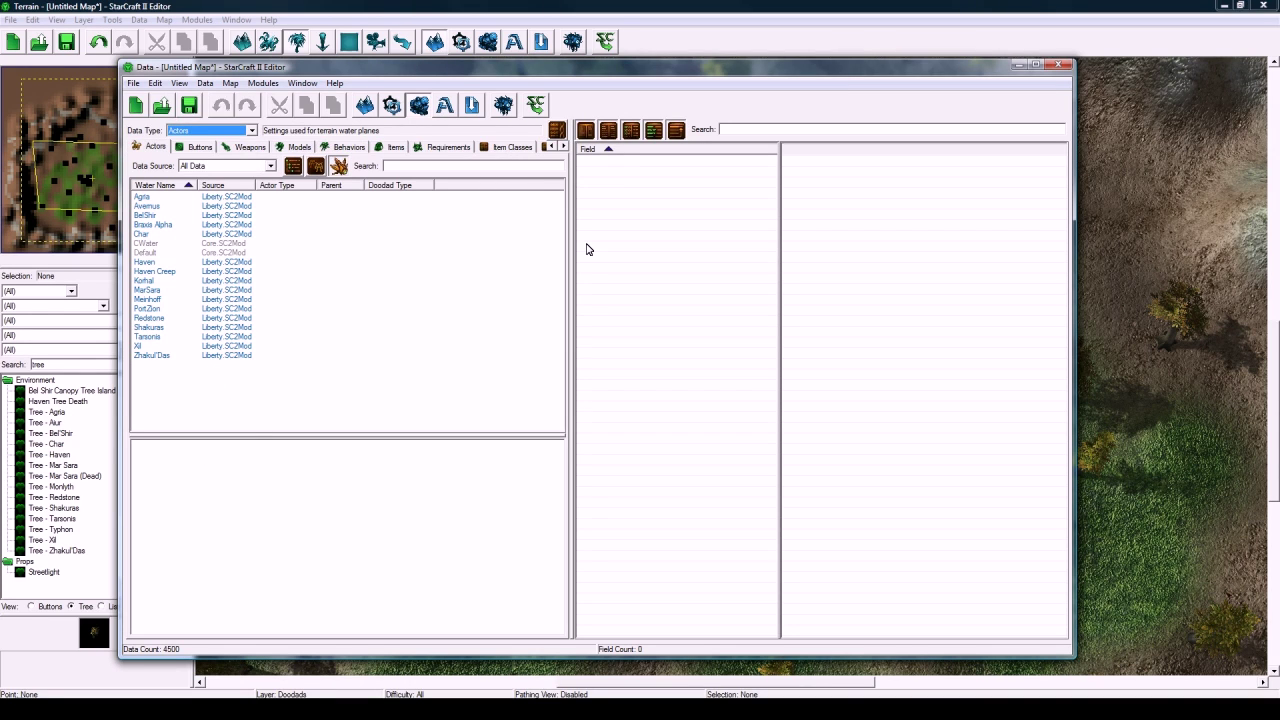
pyautogui.click(404, 167)
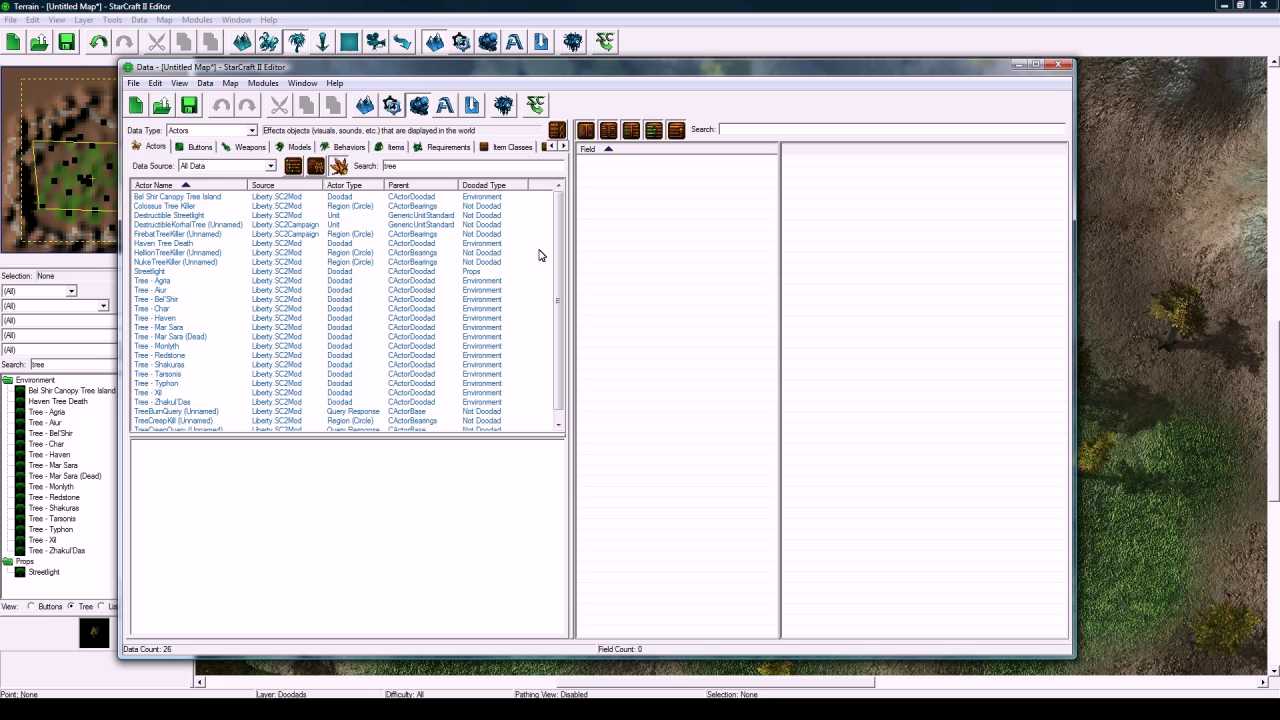
pyautogui.click(160, 281)
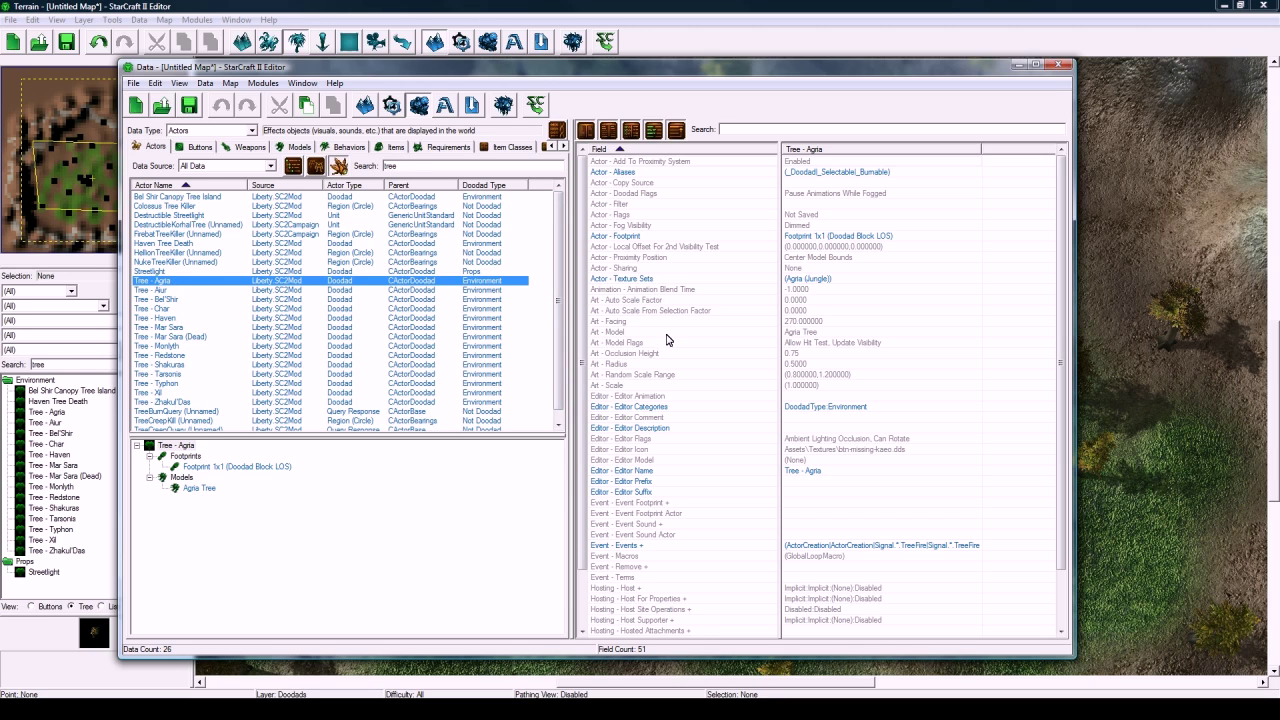
# Set the Tree - Agria actor's Art - Scale to 2 on X, Y and Z, and inspect the trees in the terrain view.
pyautogui.click(806, 532)
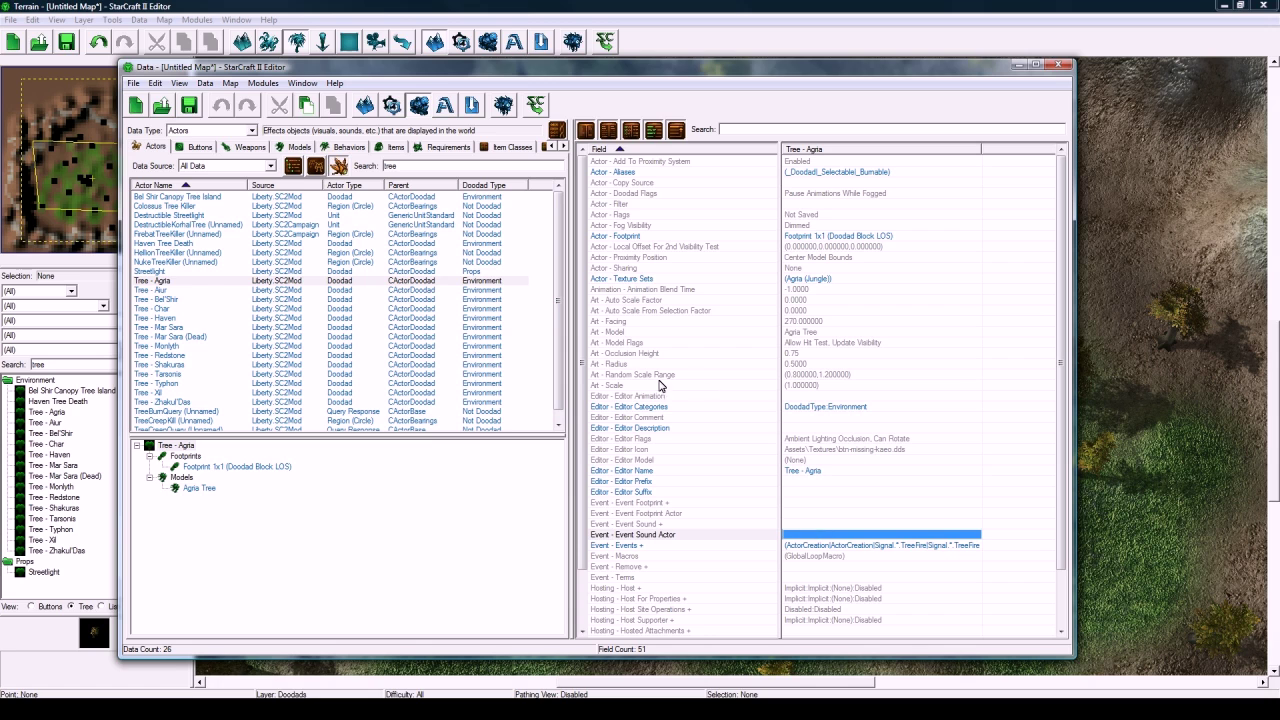
pyautogui.doubleClick(805, 387)
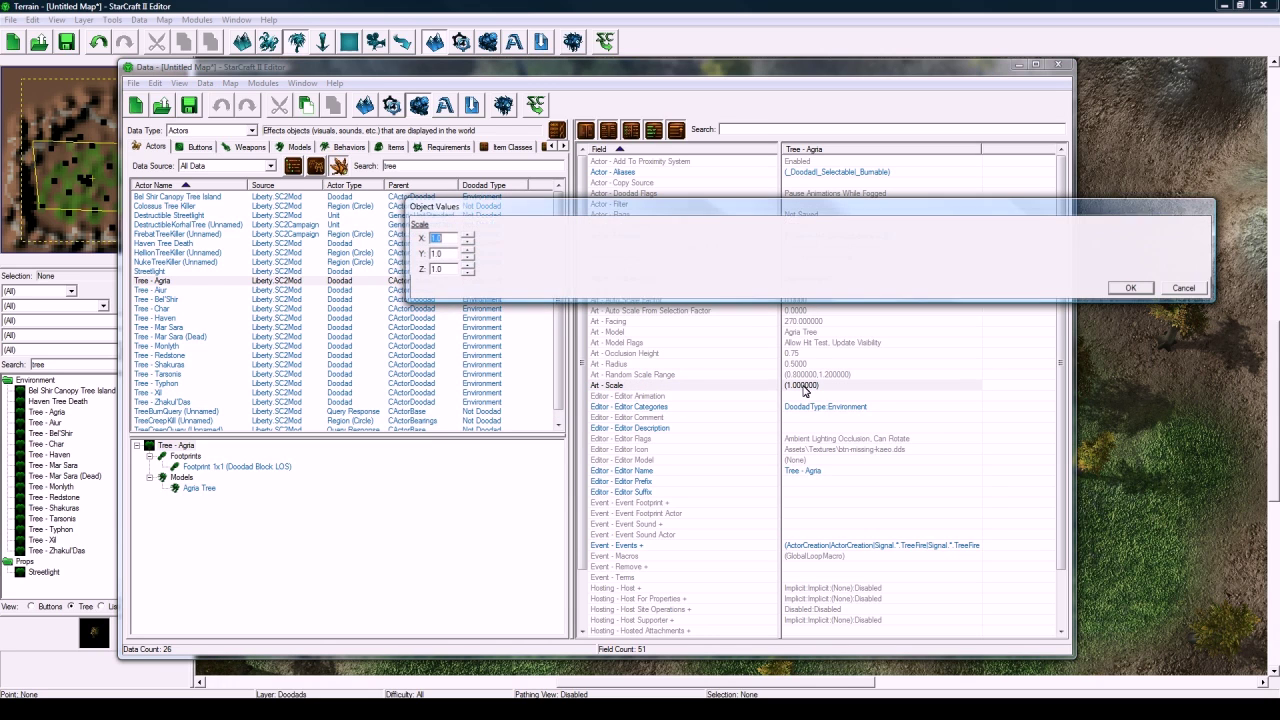
pyautogui.press('Return')
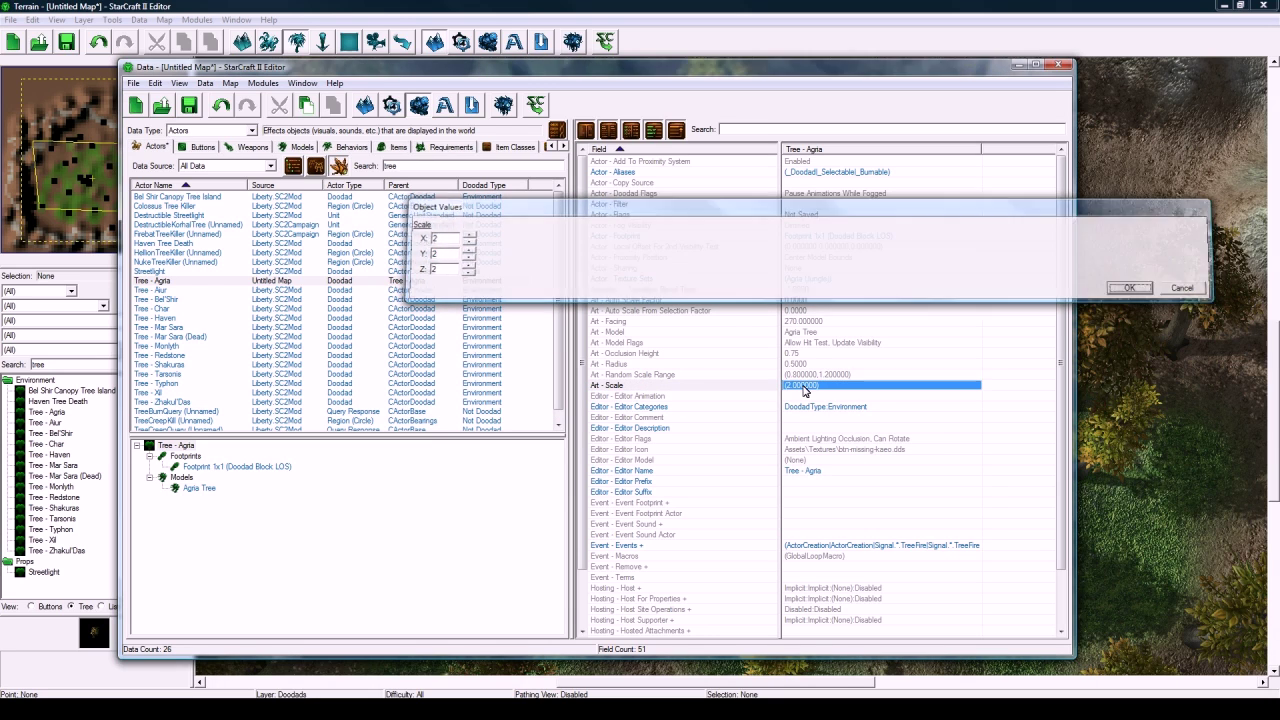
pyautogui.click(756, 42)
pyautogui.moveTo(740, 386)
pyautogui.mouseDown(button='right')
pyautogui.moveTo(805, 389)
pyautogui.moveTo(750, 415)
pyautogui.moveTo(768, 284)
pyautogui.moveTo(731, 386)
pyautogui.mouseUp(button='right')
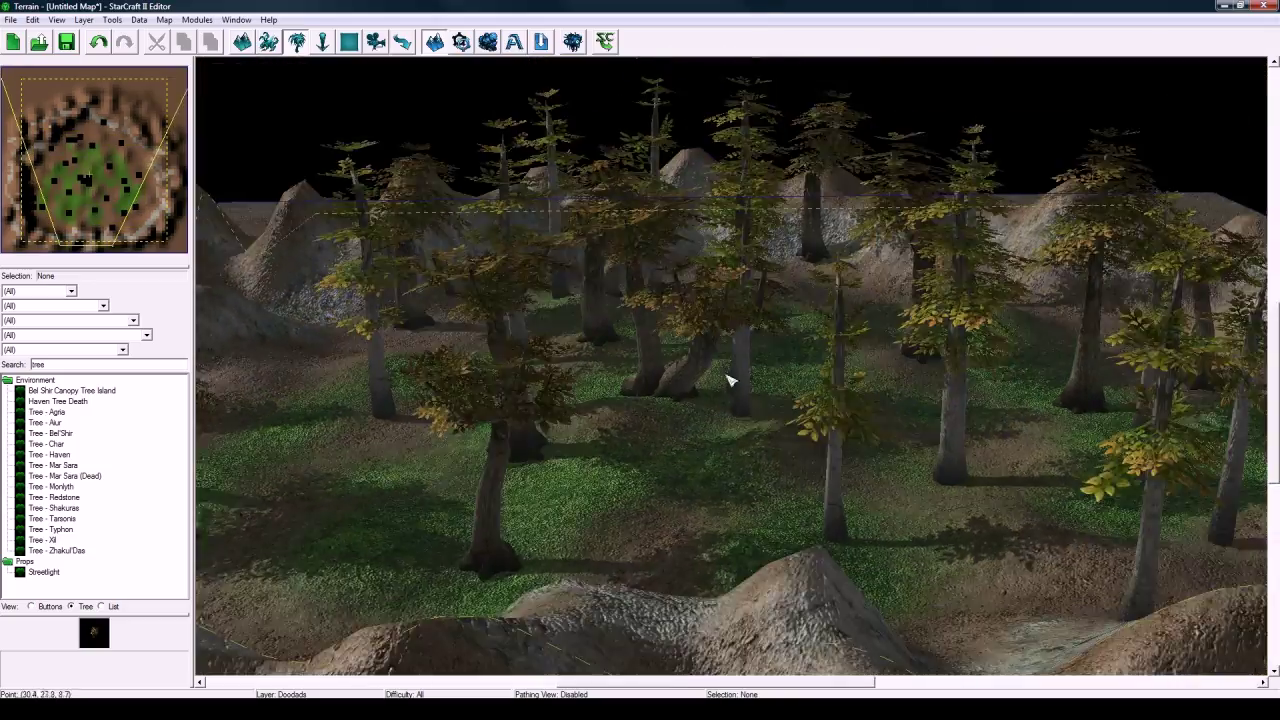
pyautogui.scroll(6, 730, 380)
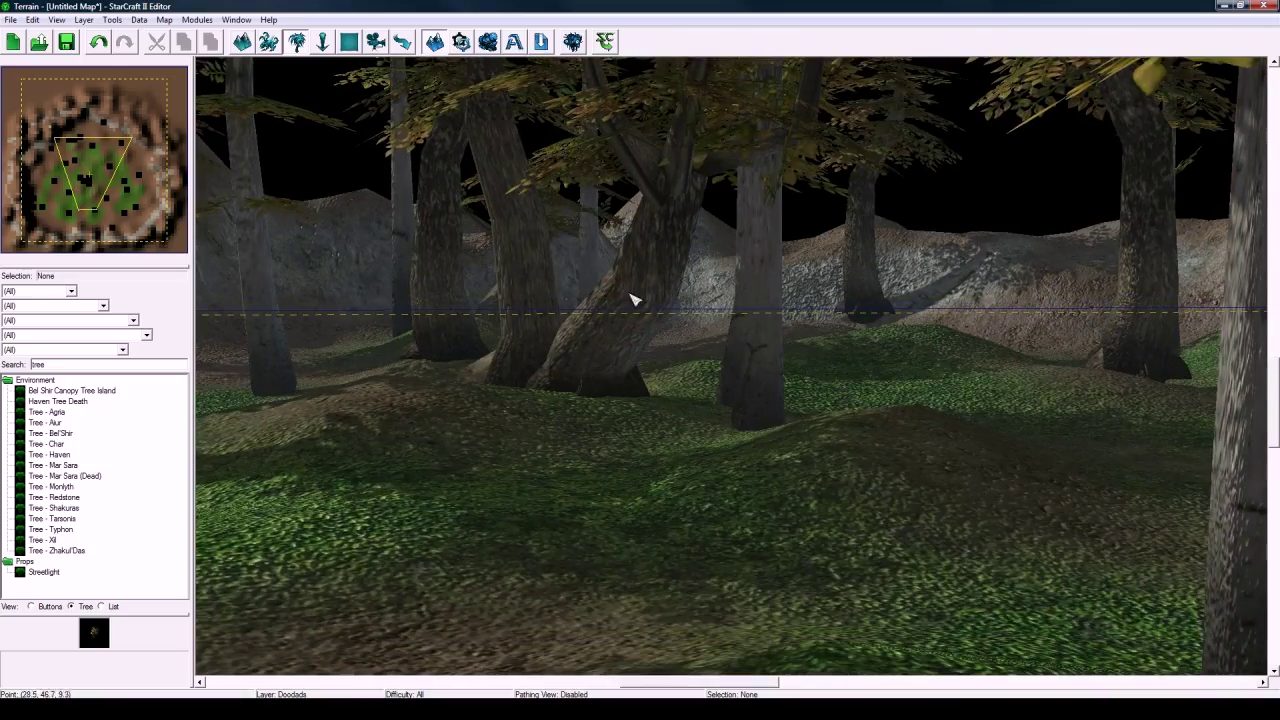
pyautogui.scroll(-5, 640, 330)
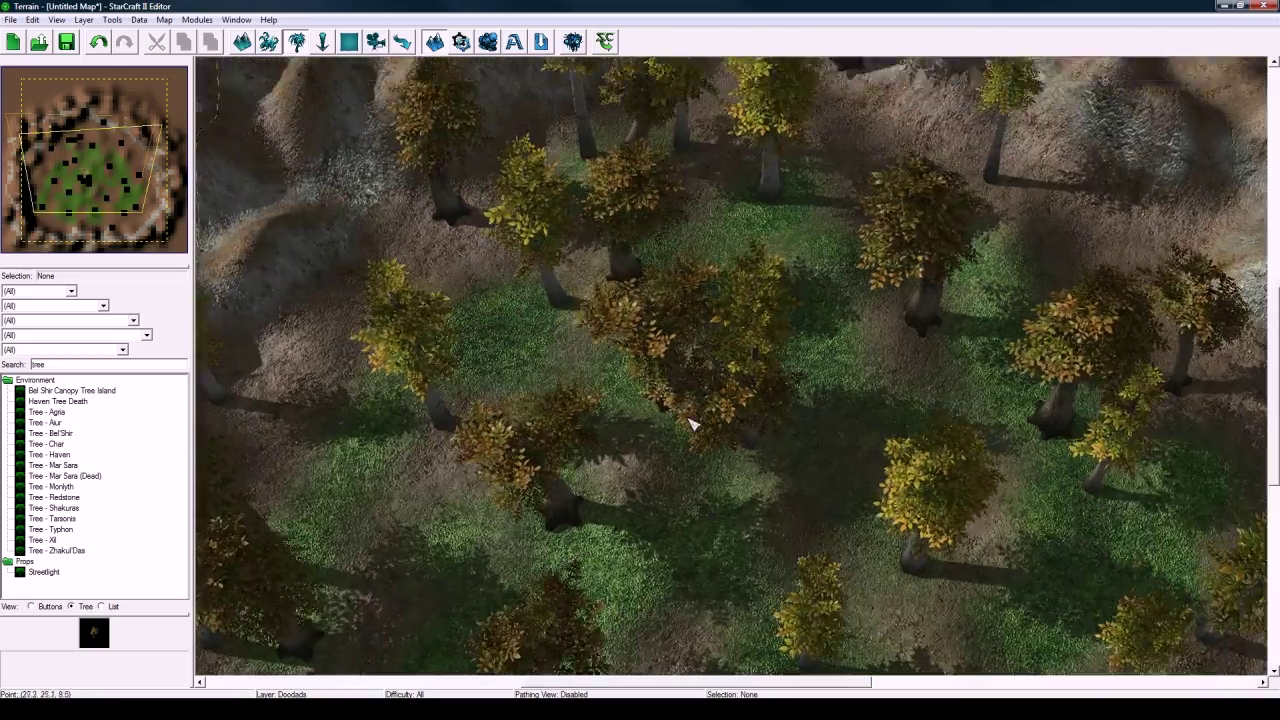
pyautogui.moveTo(690, 422); pyautogui.dragTo(651, 617, button='right')
pyautogui.scroll(-6, 652, 600)
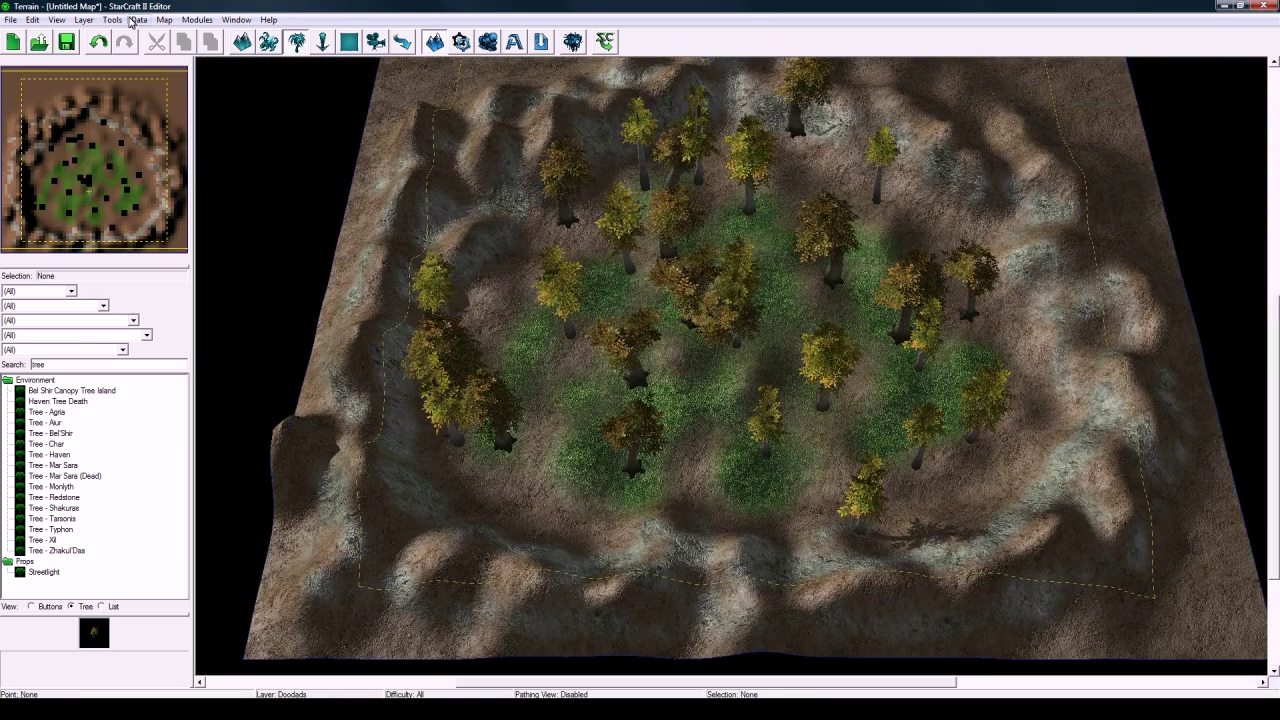
# Try to extend the map's southern bound to -128 in the map properties.
pyautogui.click(160, 20)
pyautogui.click(200, 55)
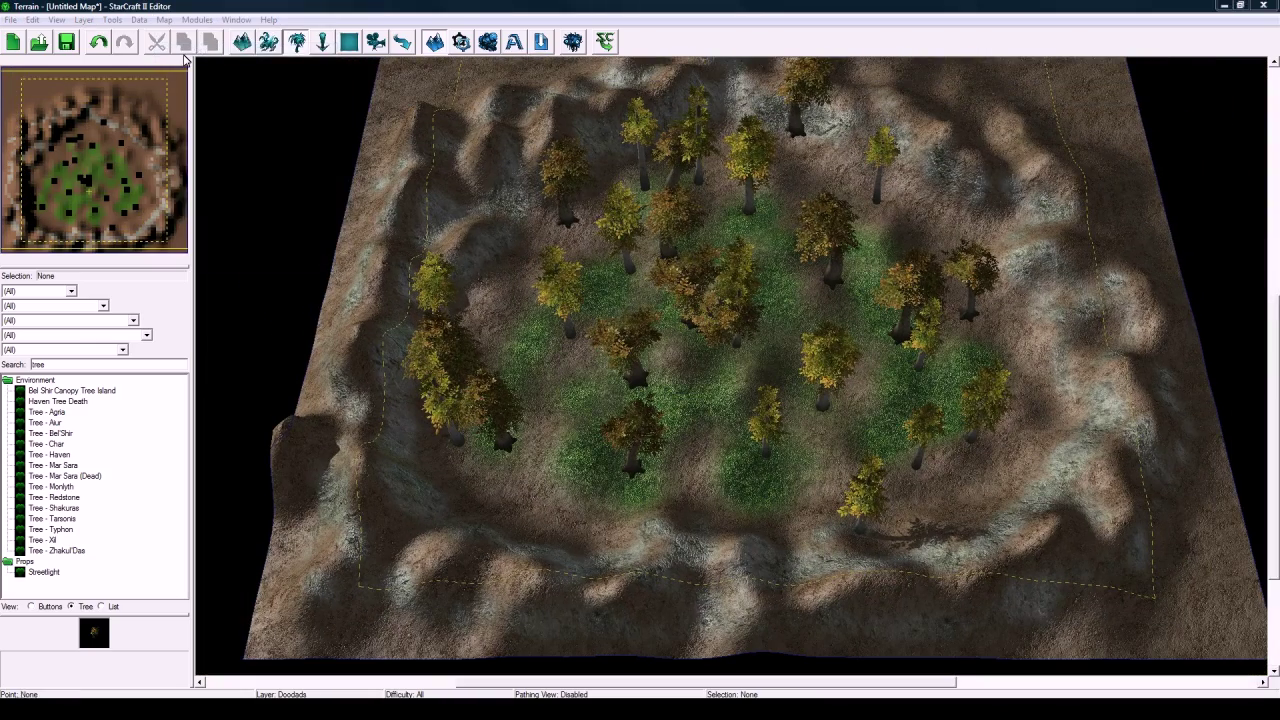
pyautogui.click(215, 164)
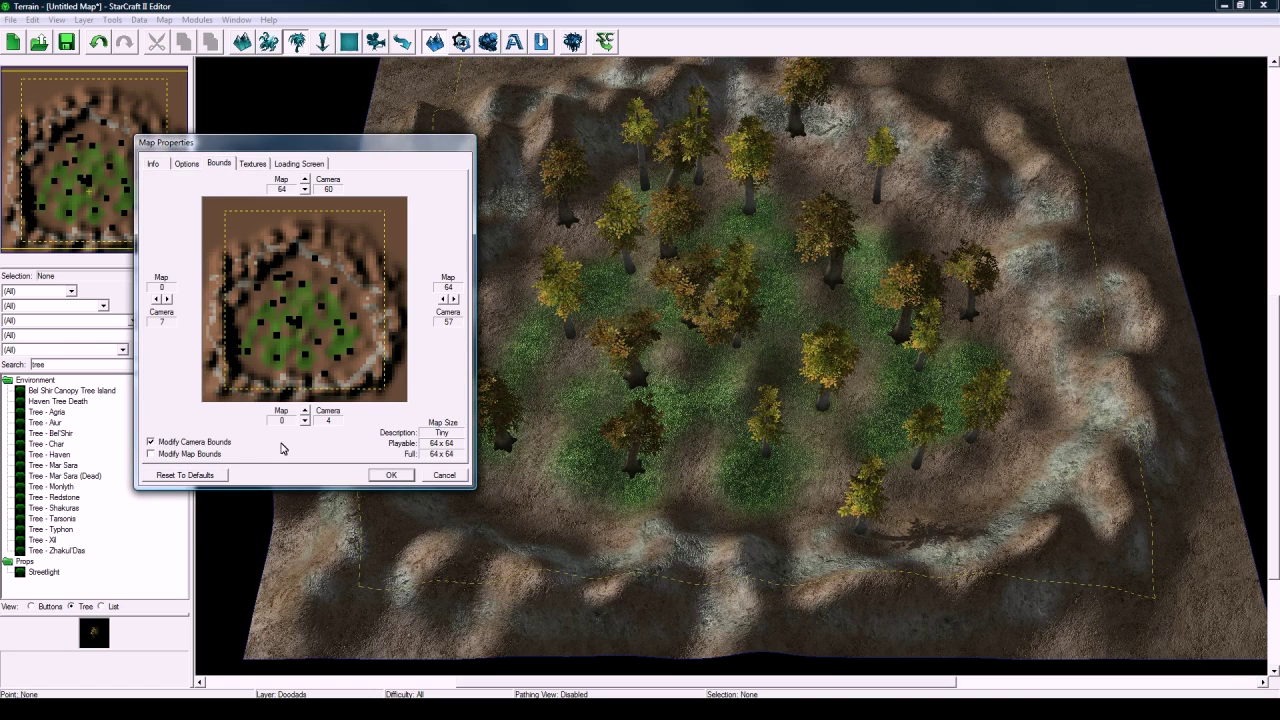
pyautogui.click(199, 455)
pyautogui.moveTo(305, 421); pyautogui.dragTo(307, 424)
pyautogui.click(457, 476)
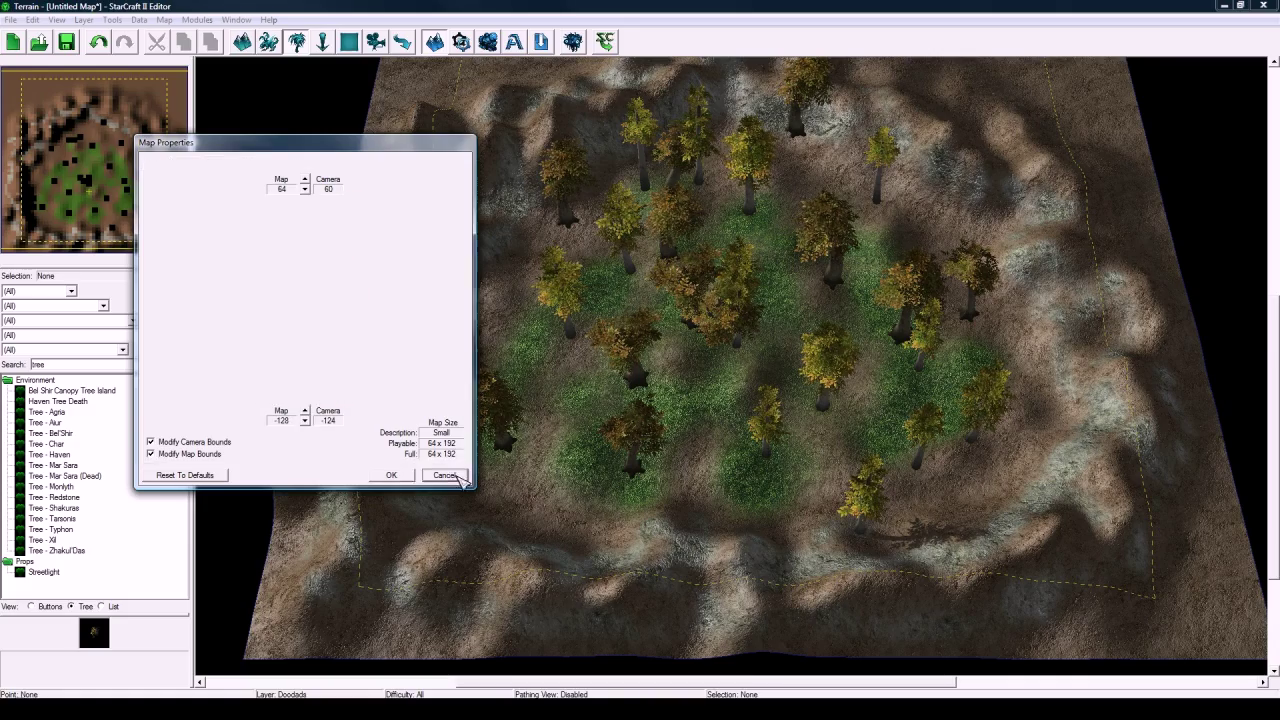
pyautogui.moveTo(693, 308); pyautogui.dragTo(690, 388, button='right')
pyautogui.scroll(5, 690, 390)
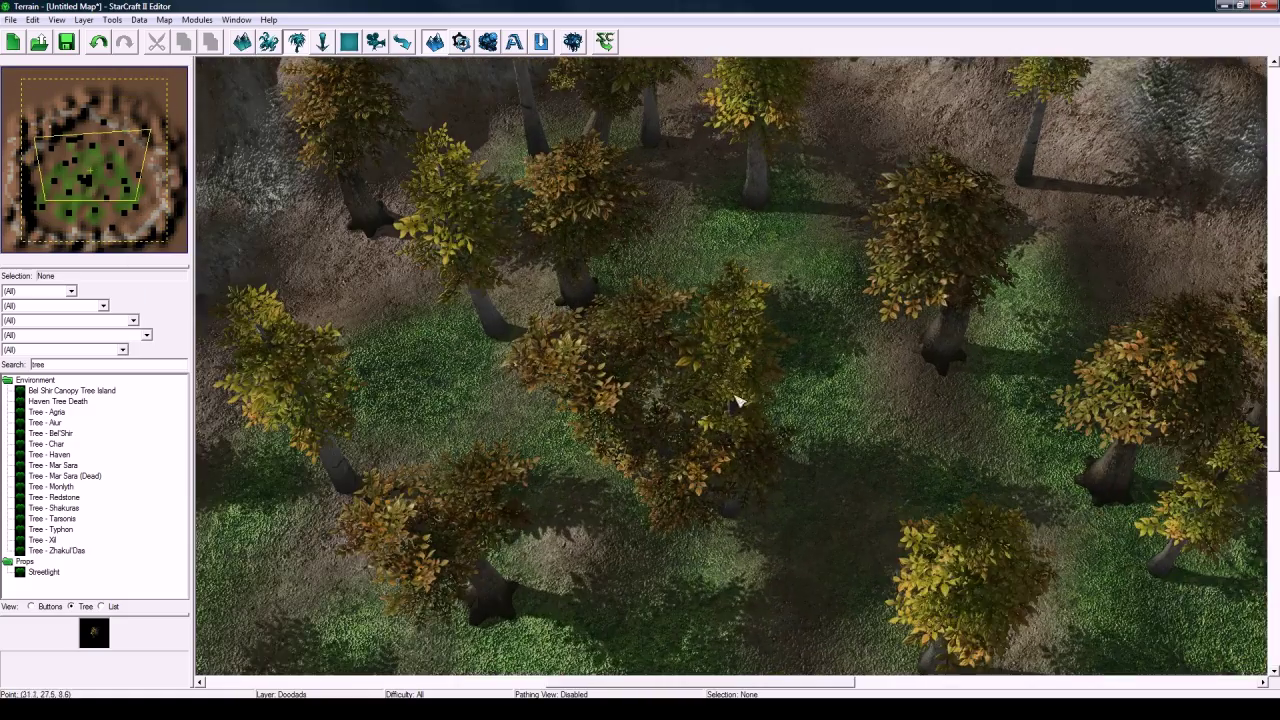
pyautogui.scroll(2, 737, 397)
pyautogui.scroll(2, 717, 468)
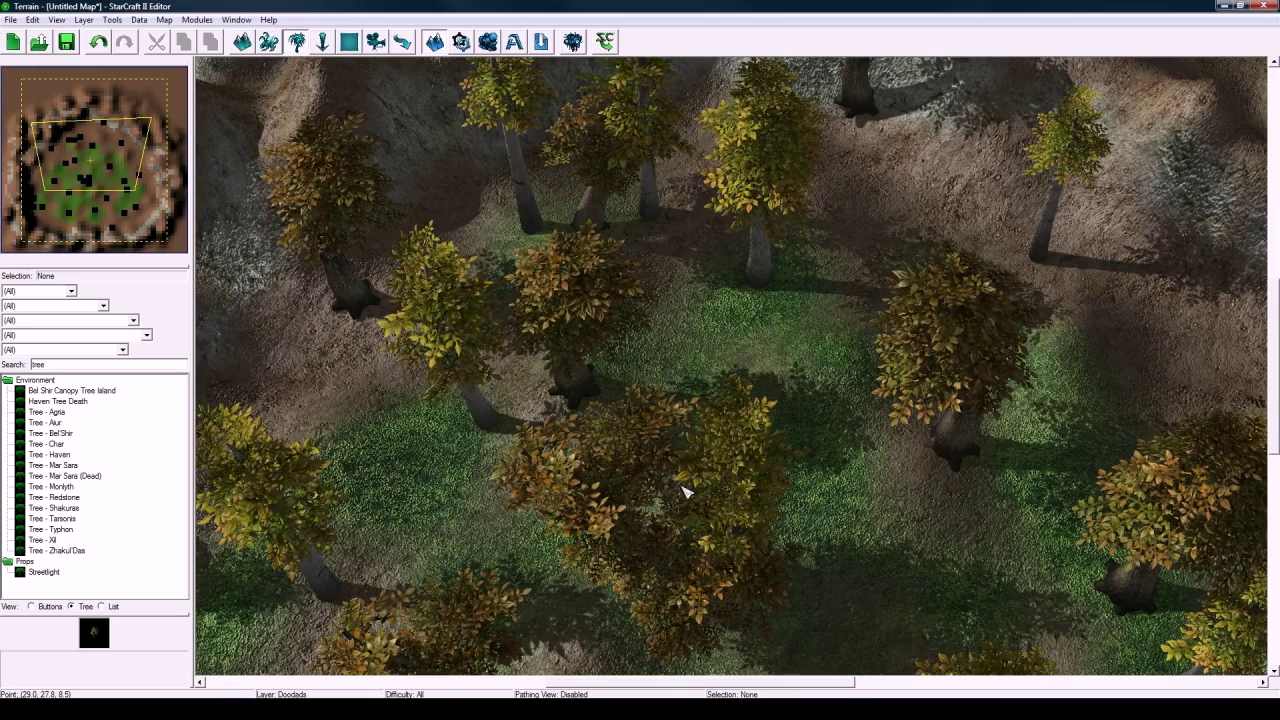
pyautogui.moveTo(682, 487); pyautogui.dragTo(611, 493, button='right')
pyautogui.moveTo(614, 497); pyautogui.dragTo(738, 307, button='middle')
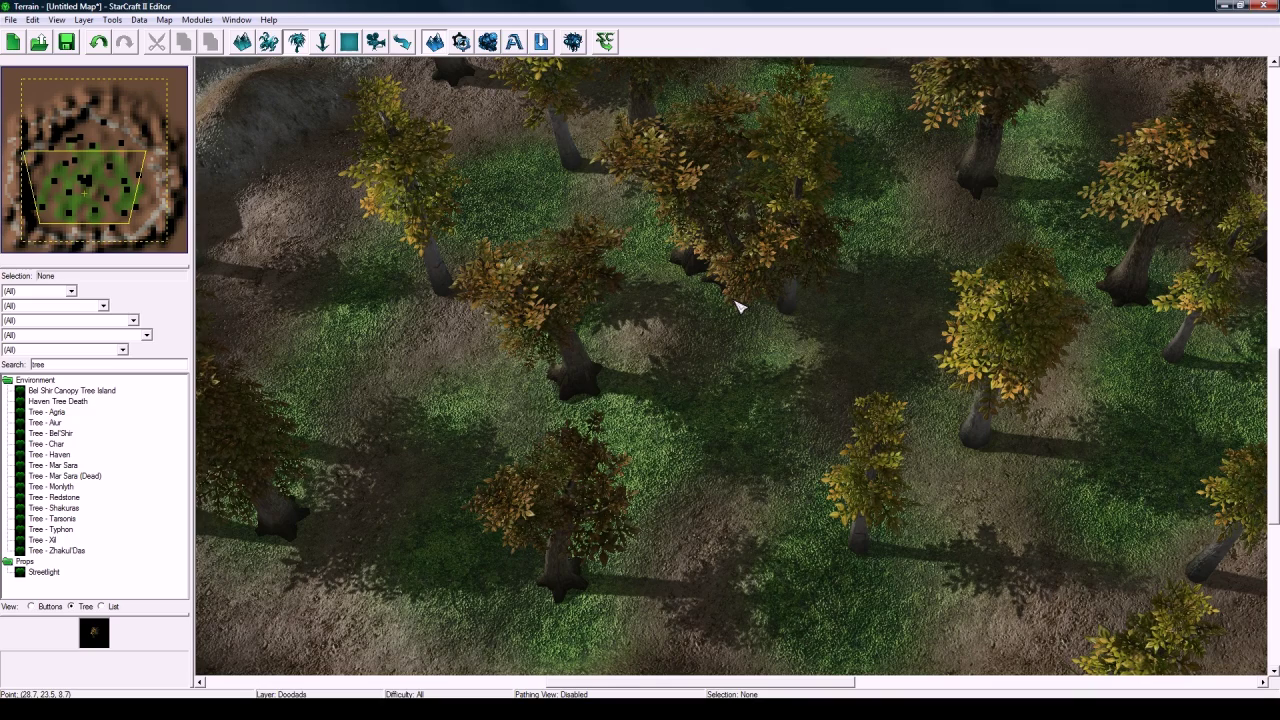
# Switch to the Units layer, set Player 1 as the owner and filter the unit list to Hero.
pyautogui.press('u')
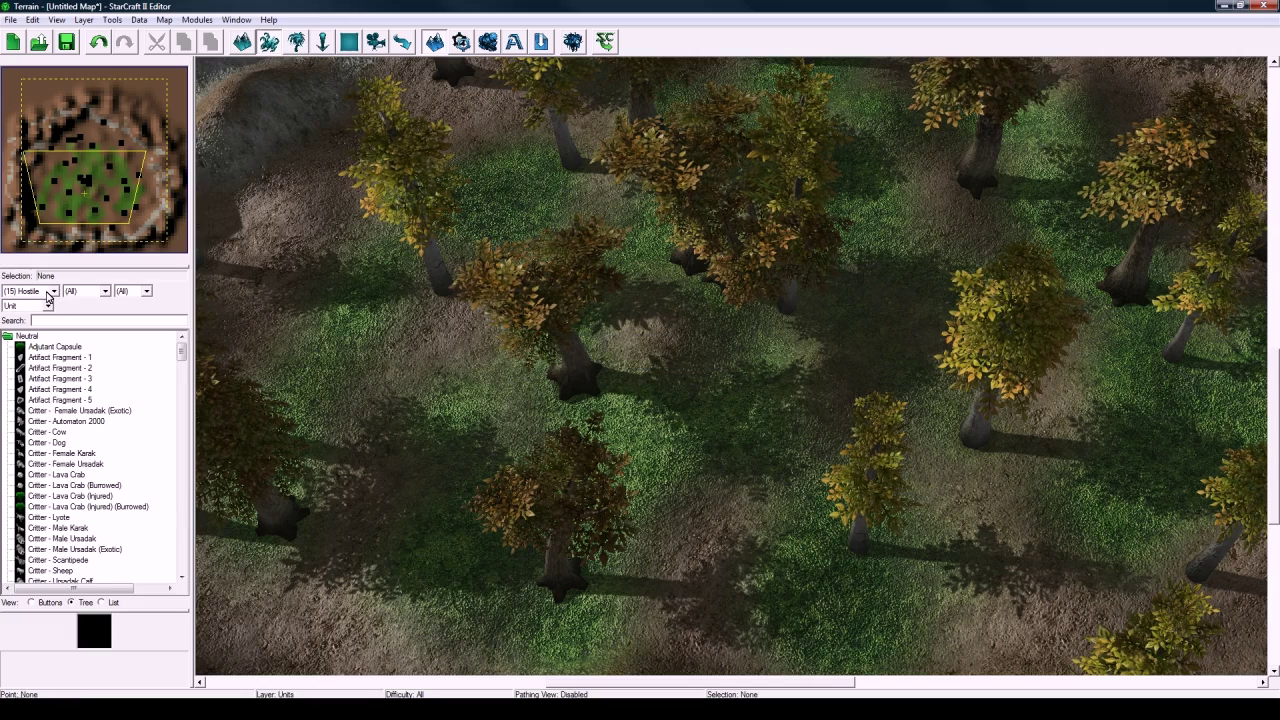
pyautogui.click(30, 290)
pyautogui.click(40, 303)
pyautogui.click(44, 306)
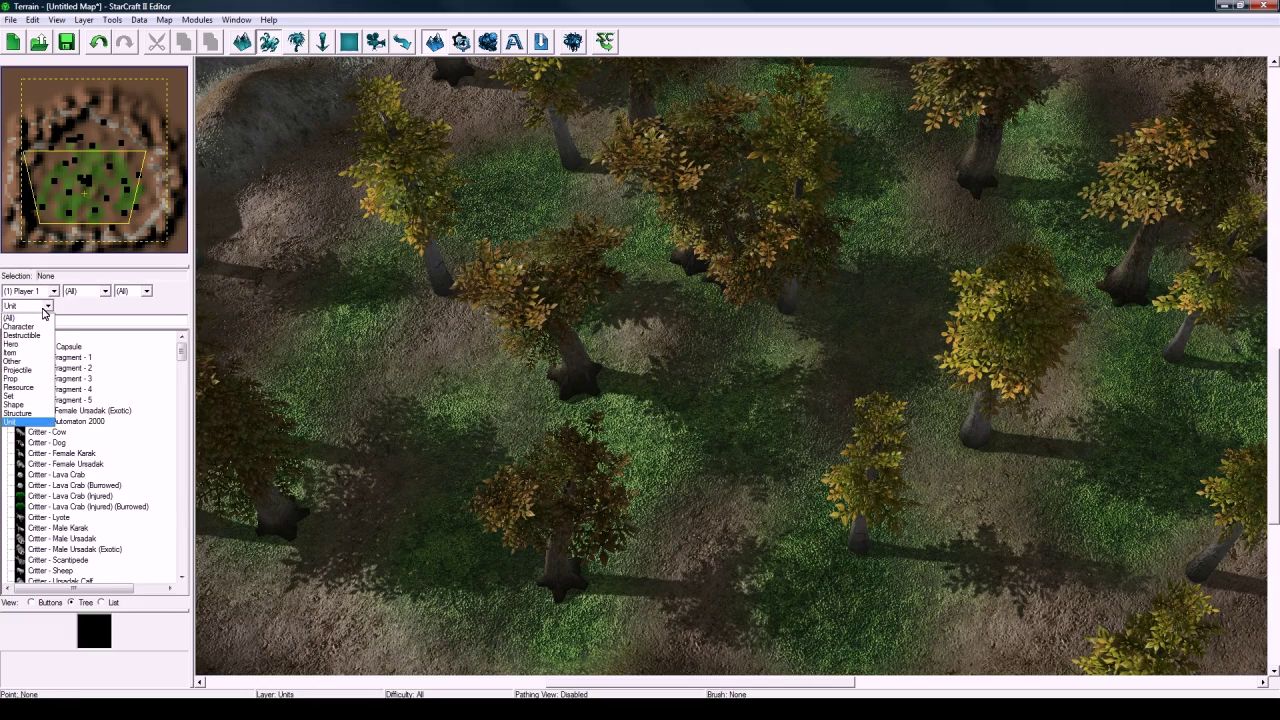
pyautogui.click(21, 345)
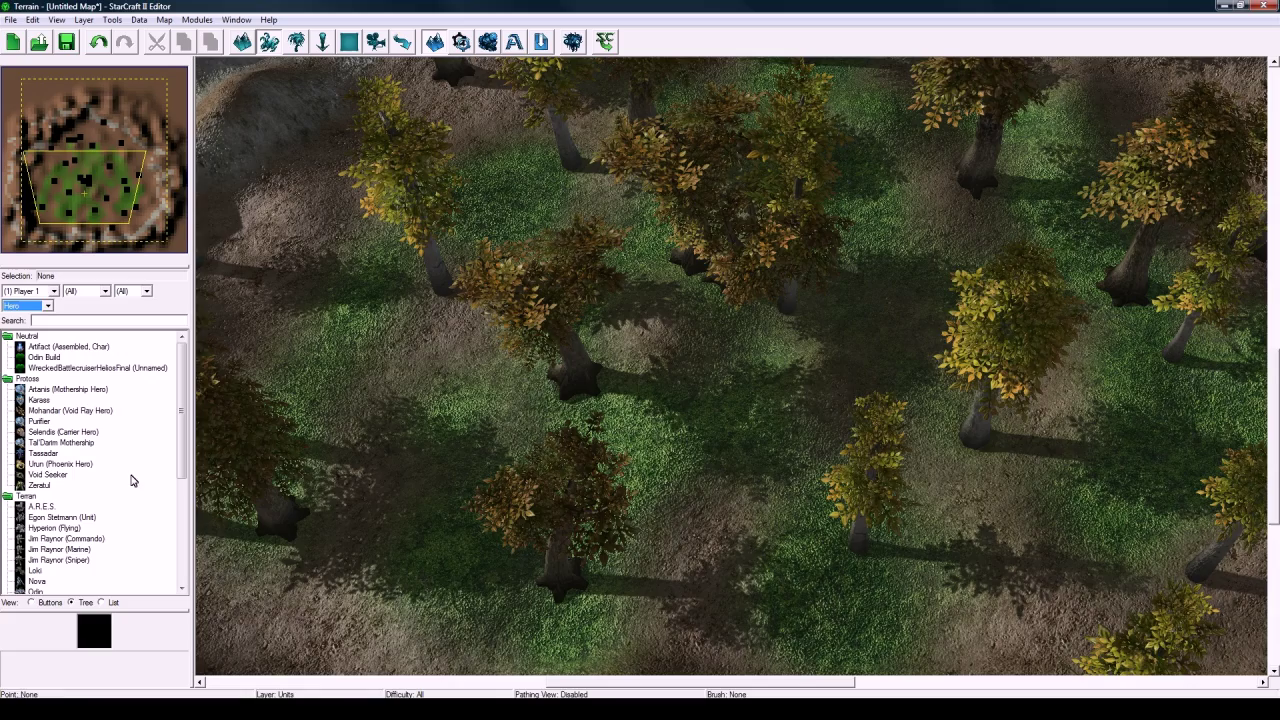
# Place a Zeratul unit in the grassy clearing just south of the central tree cluster.
pyautogui.click(40, 485)
pyautogui.press('Right')
pyautogui.press('Right')
pyautogui.press('Right')
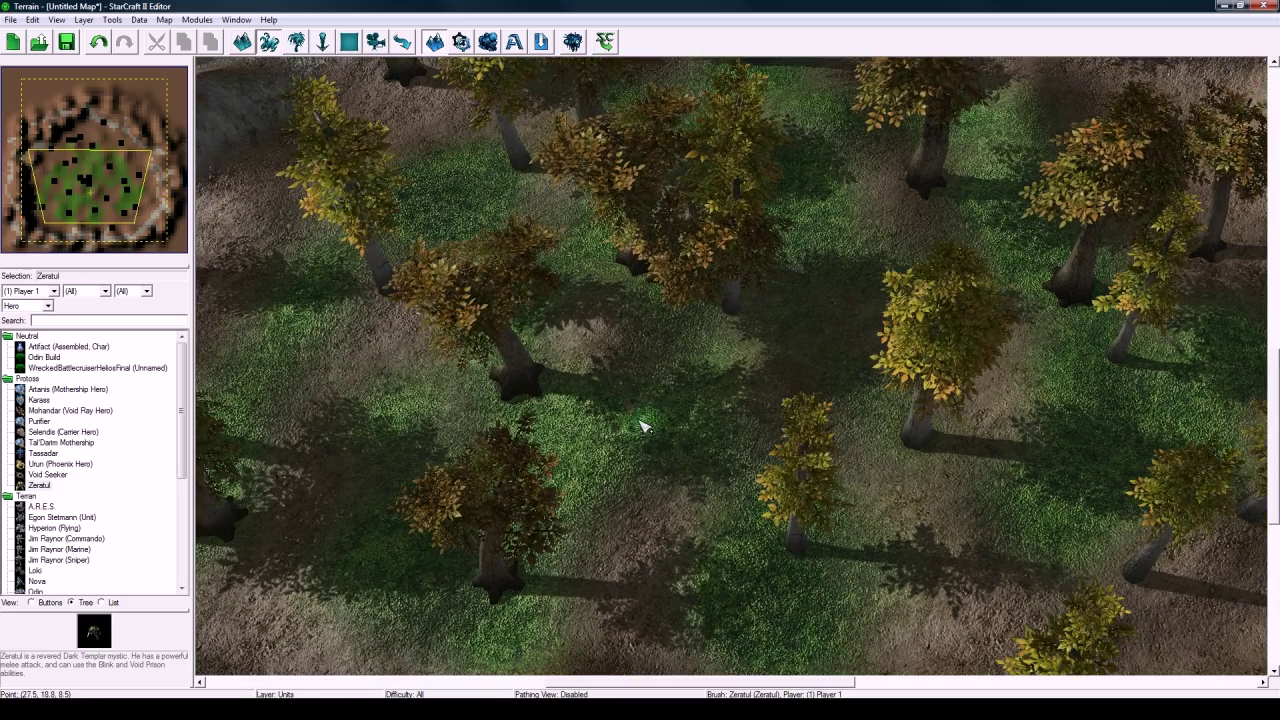
pyautogui.click(660, 414)
pyautogui.scroll(4, 665, 410)
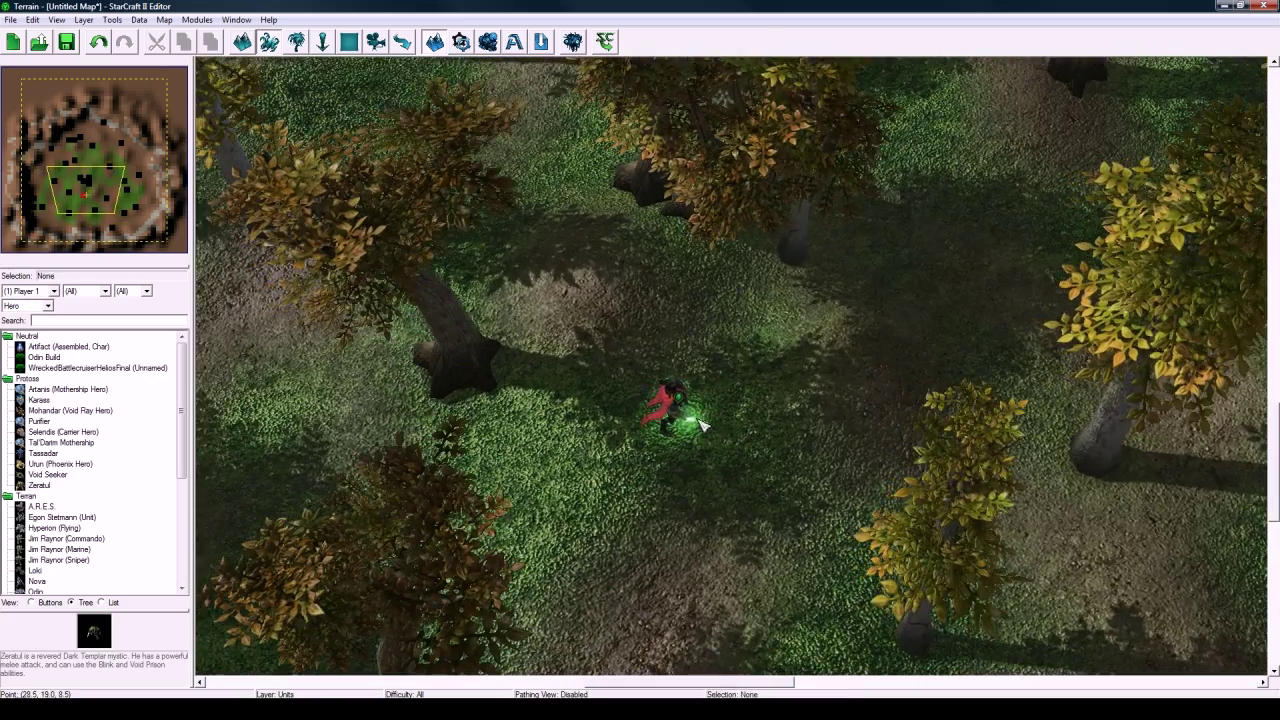
# Set the Zeratul unit's rotation to 90 in its object properties.
pyautogui.doubleClick(700, 424)
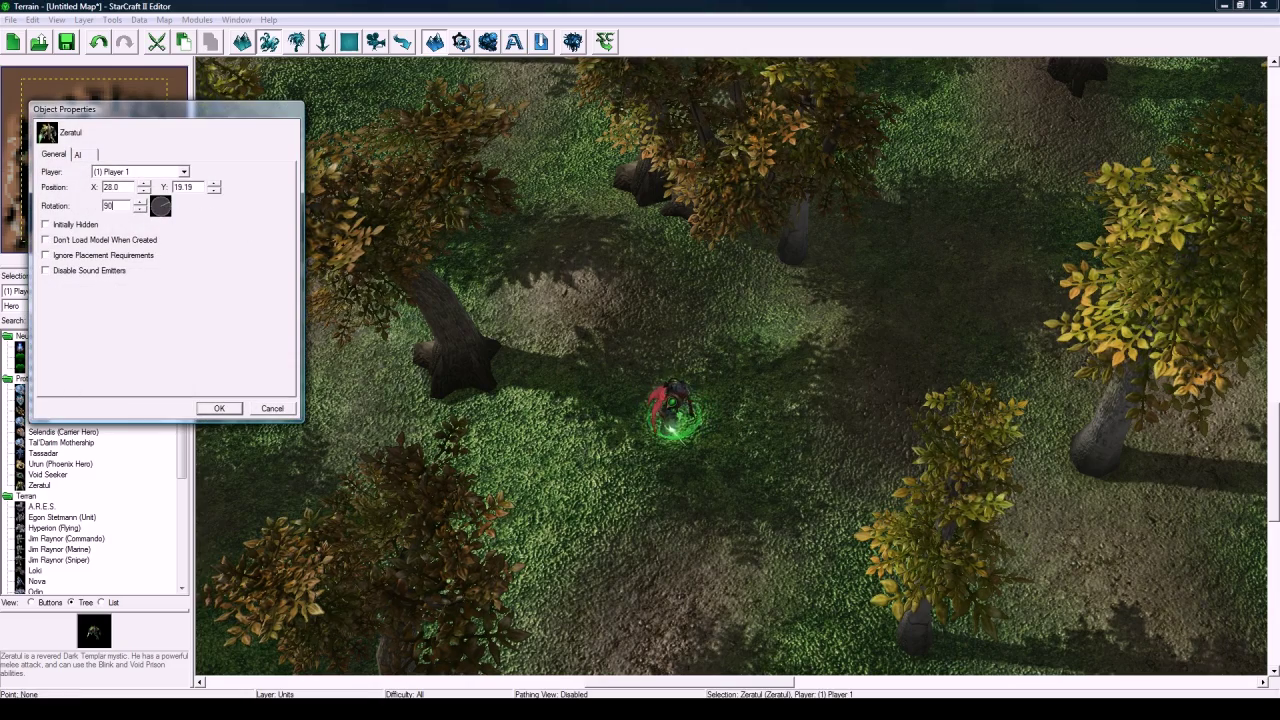
pyautogui.click(219, 408)
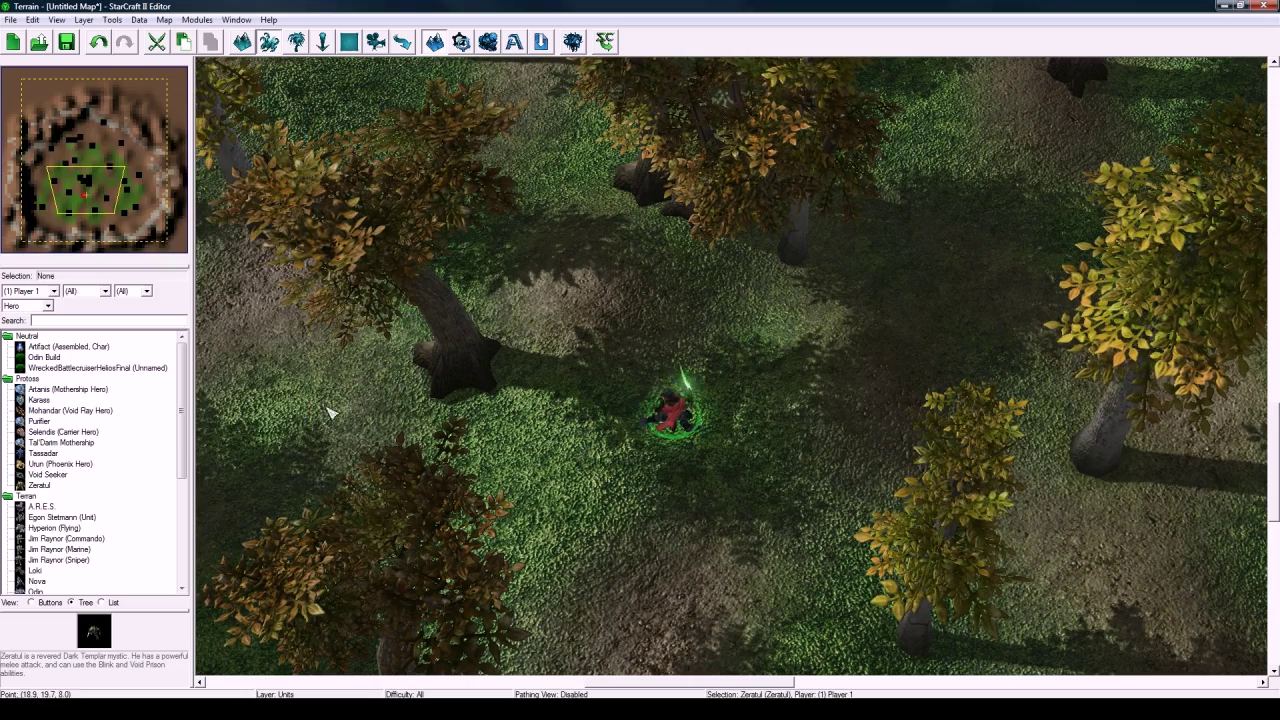
pyautogui.moveTo(598, 421); pyautogui.dragTo(597, 405, button='right')
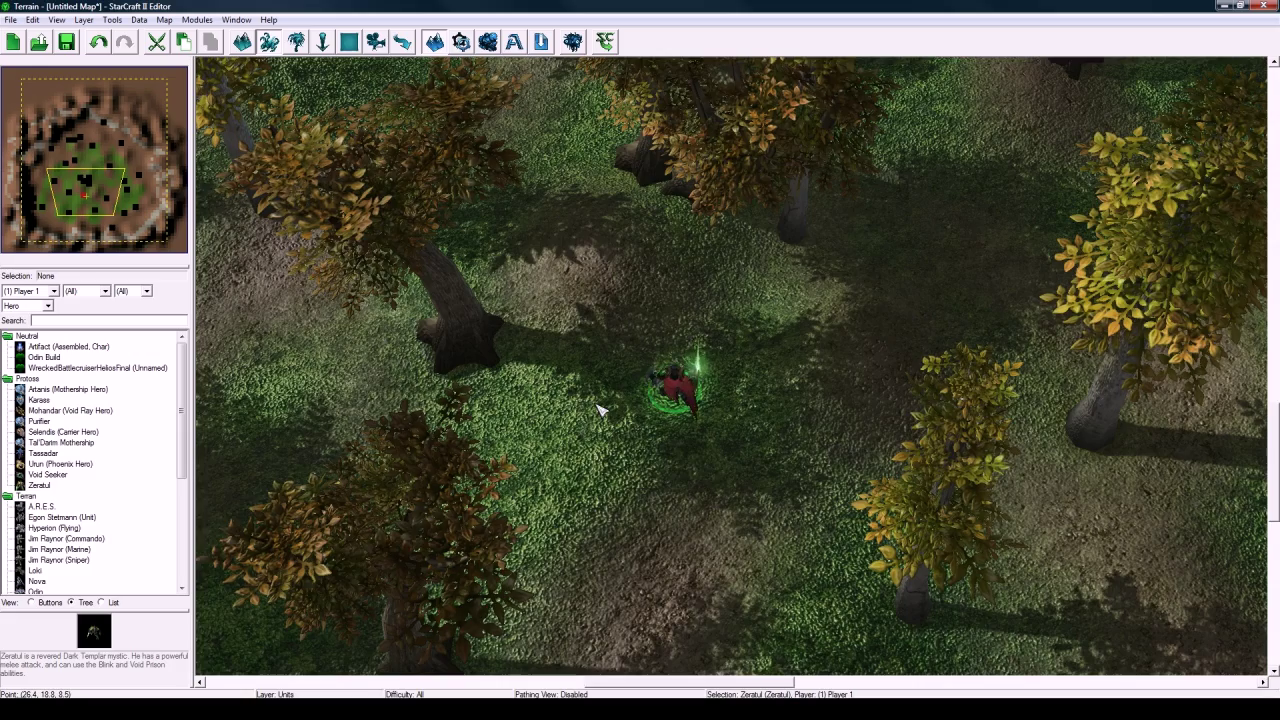
pyautogui.scroll(-4, 600, 410)
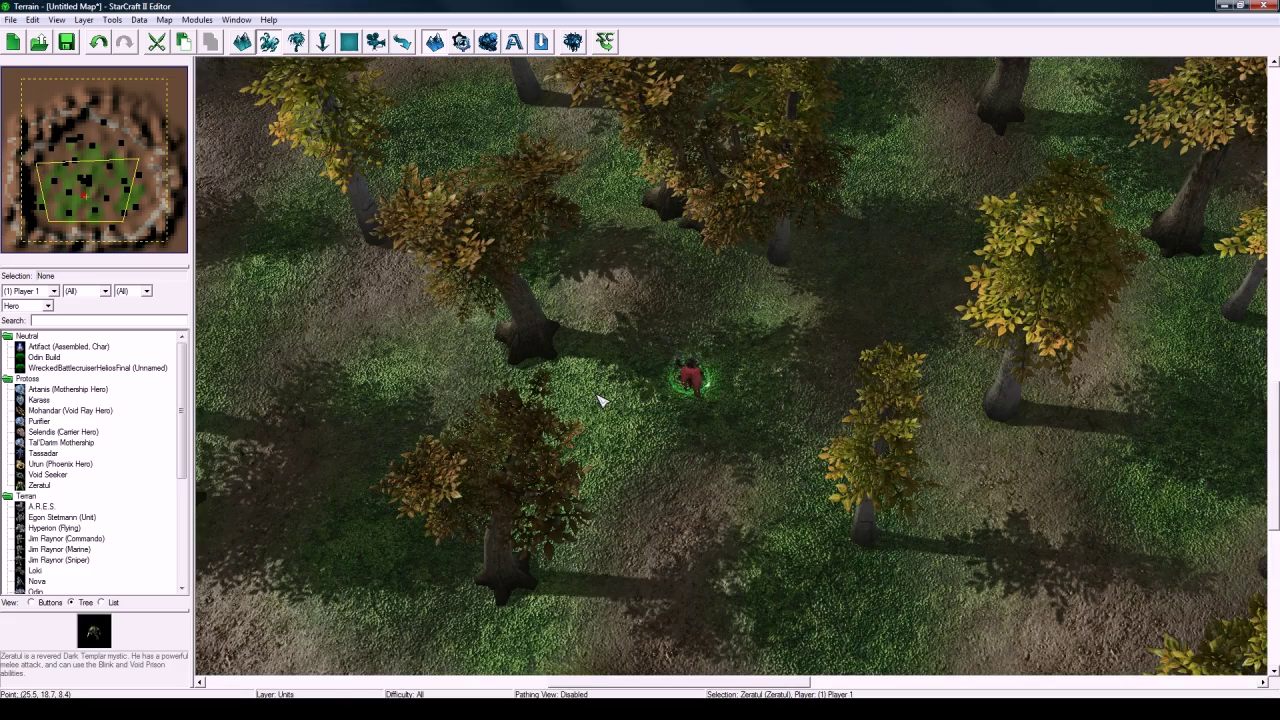
# Create a camera from a close view of Zeratul and hide the camera's model in the terrain.
pyautogui.press('c')
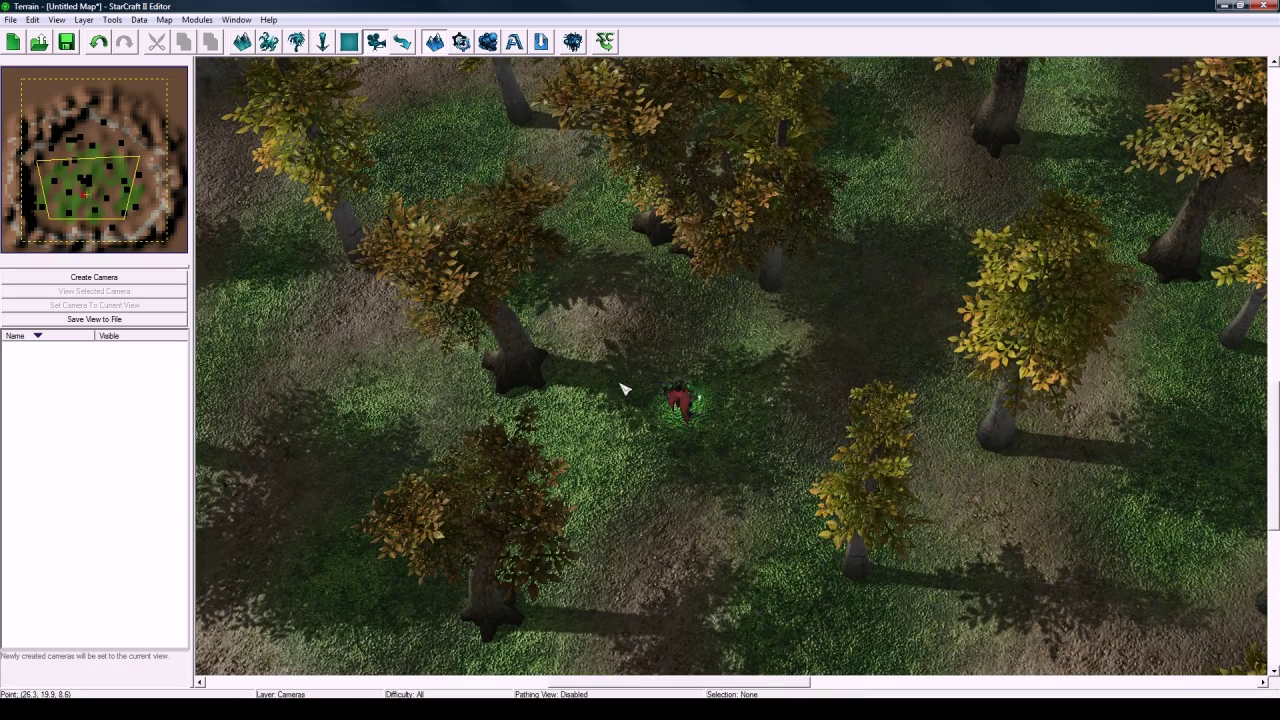
pyautogui.scroll(3, 628, 385)
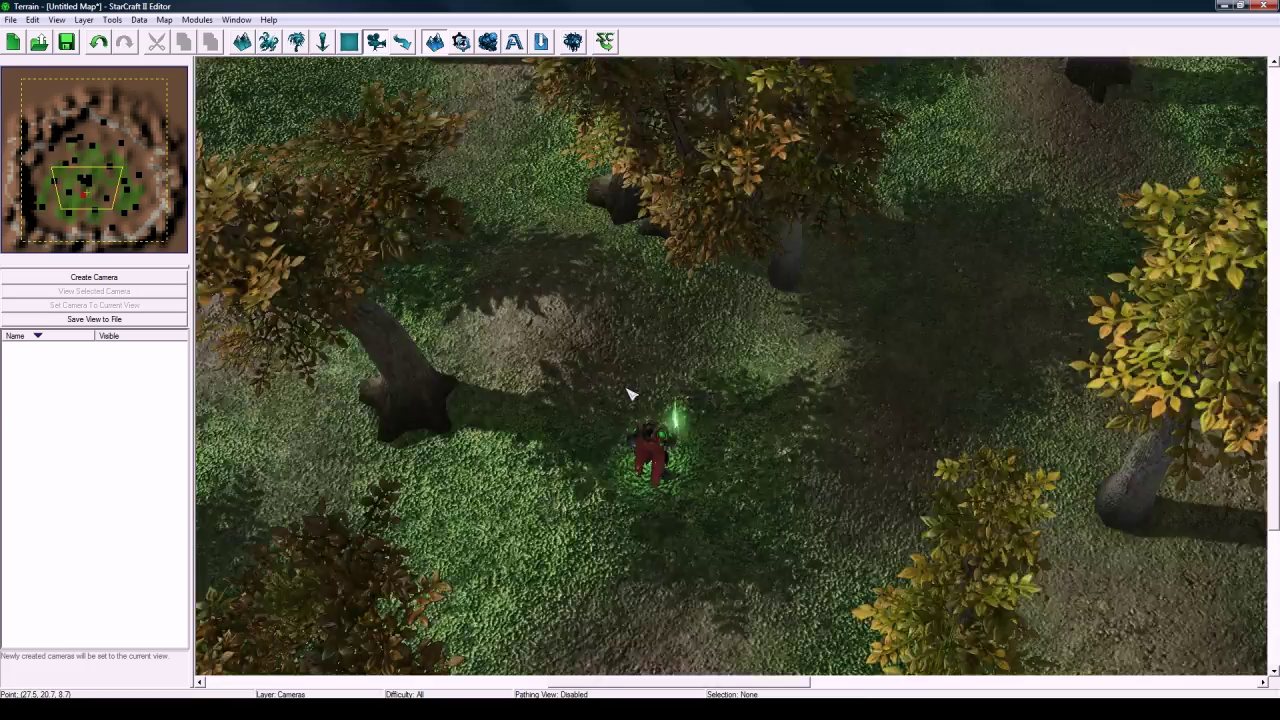
pyautogui.scroll(-3, 634, 392)
pyautogui.moveTo(687, 345); pyautogui.dragTo(681, 357, button='right')
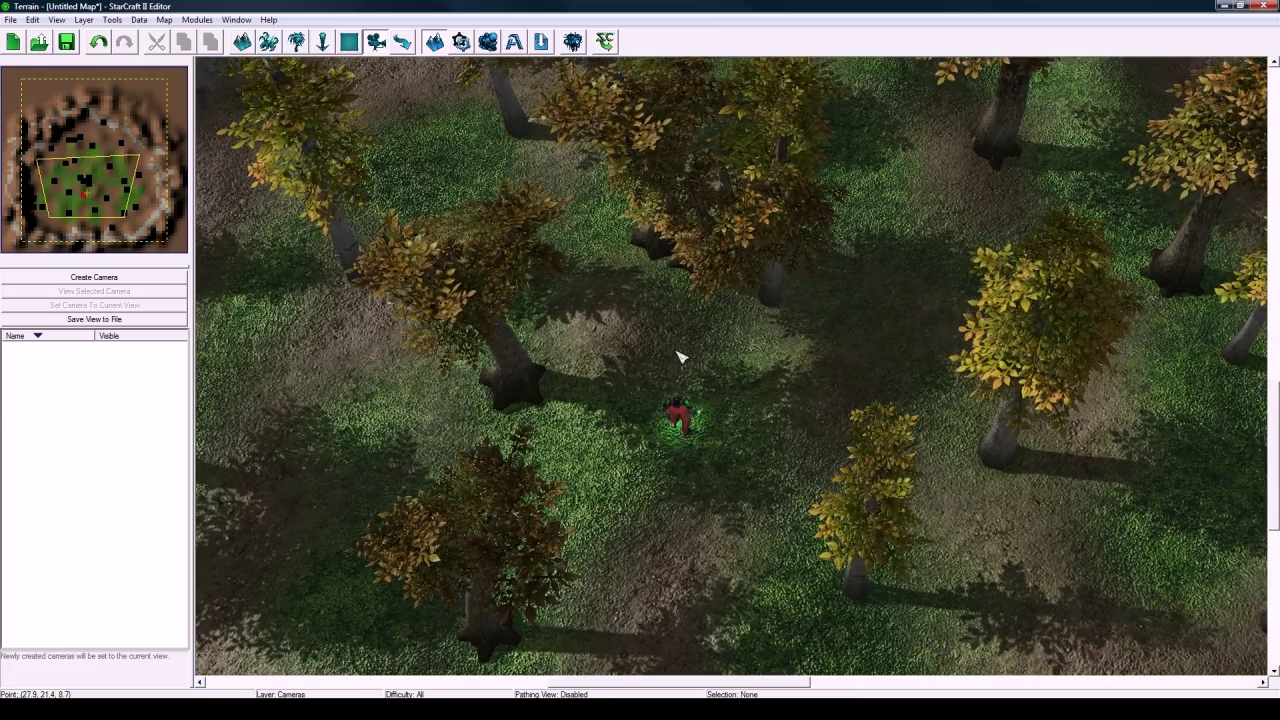
pyautogui.scroll(4, 660, 420)
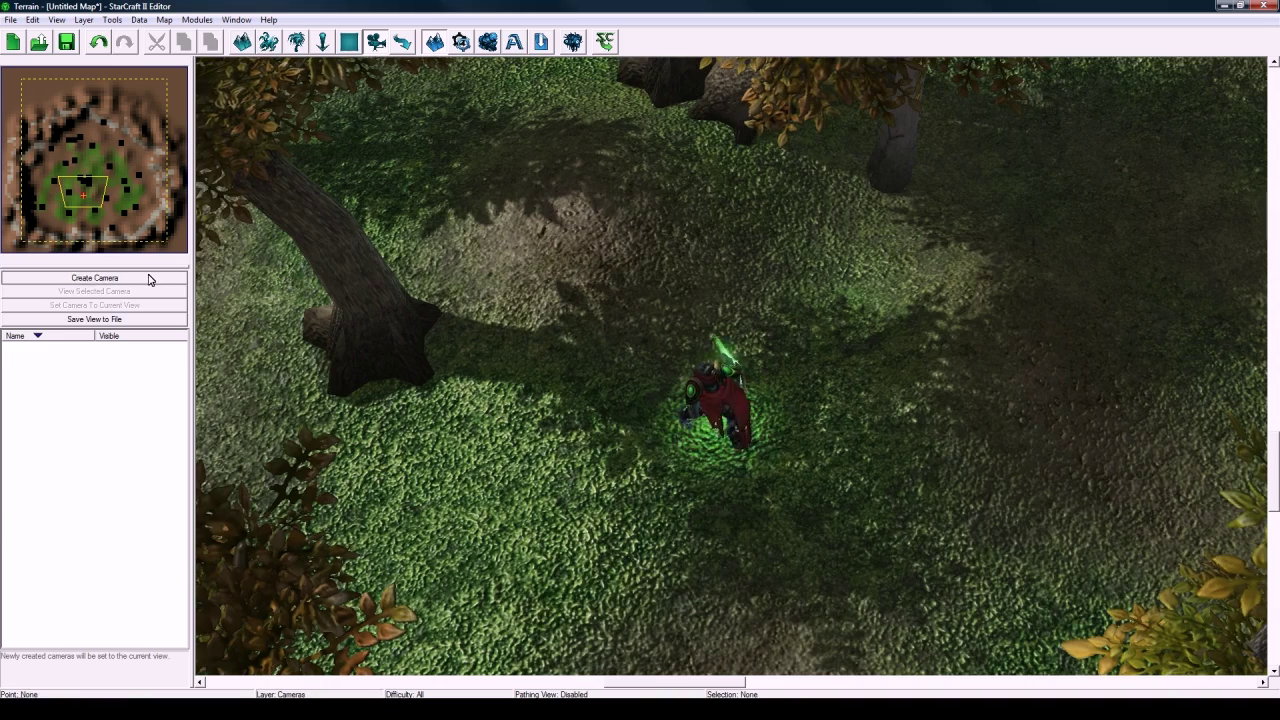
pyautogui.click(149, 279)
pyautogui.rightClick(62, 350)
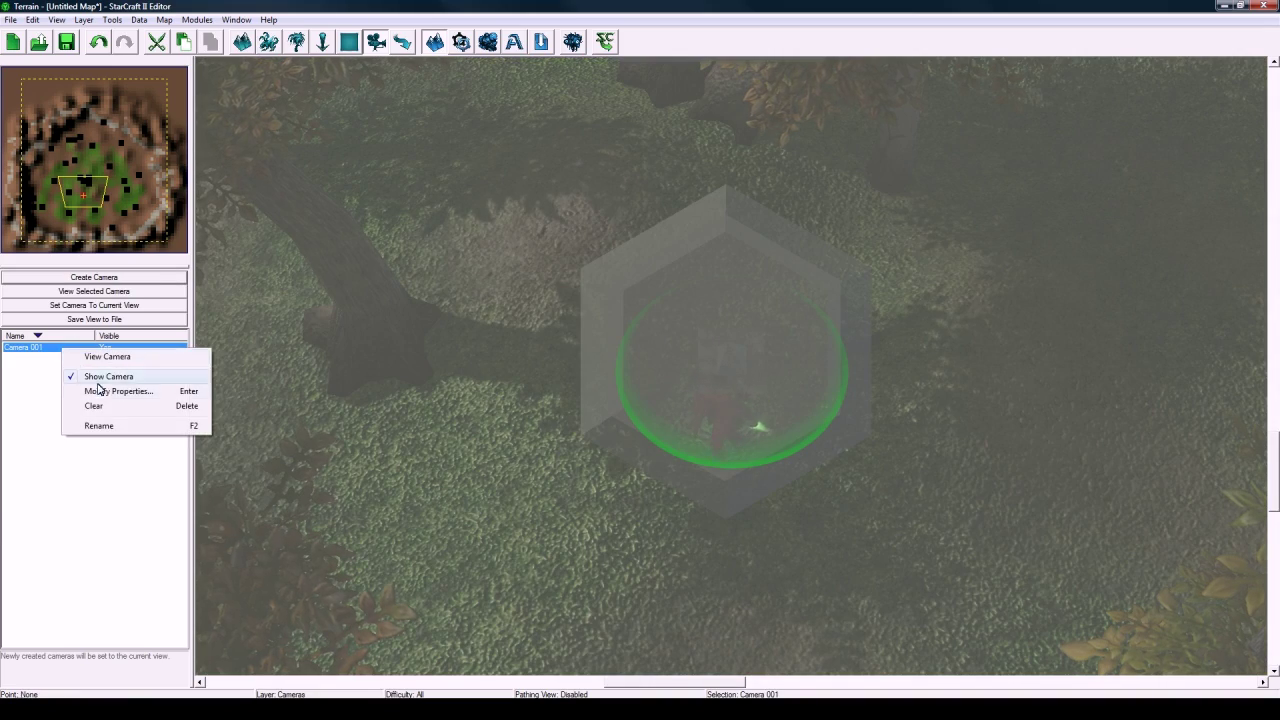
pyautogui.click(110, 377)
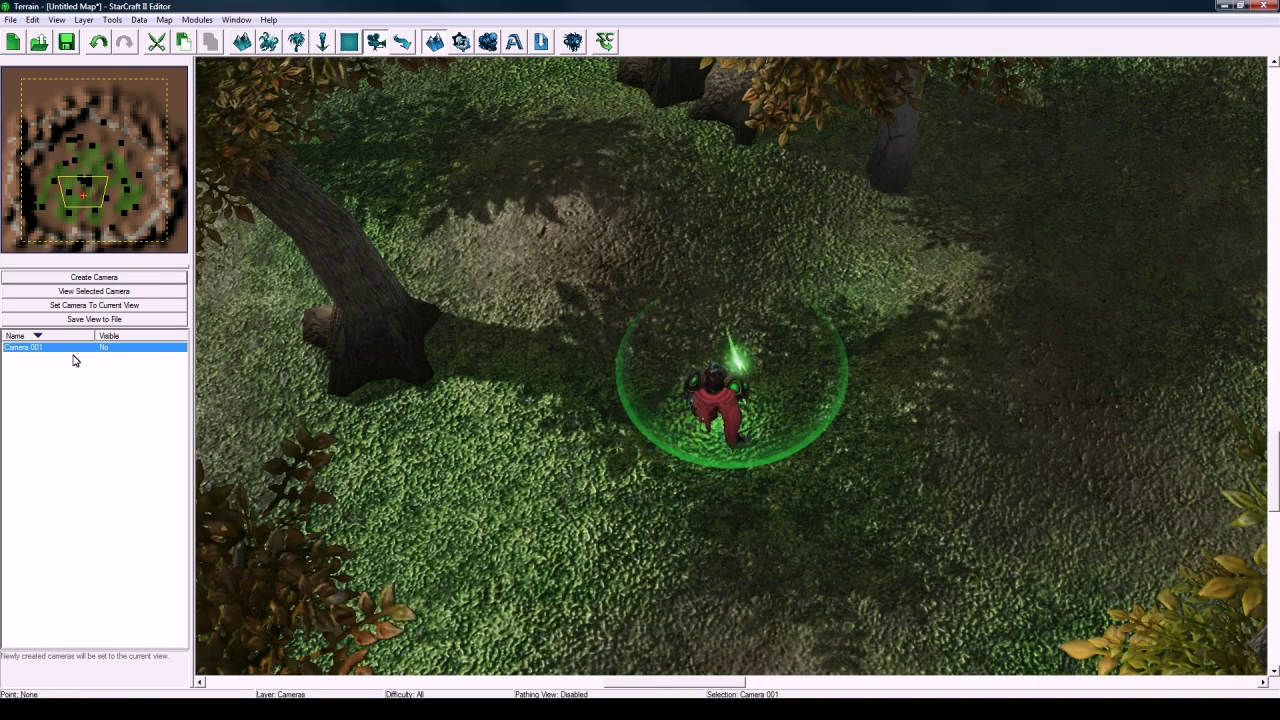
# In Camera 001's properties, set Angle - Field Of View to 36.7998 and Distance to 7.8611.
pyautogui.rightClick(50, 351)
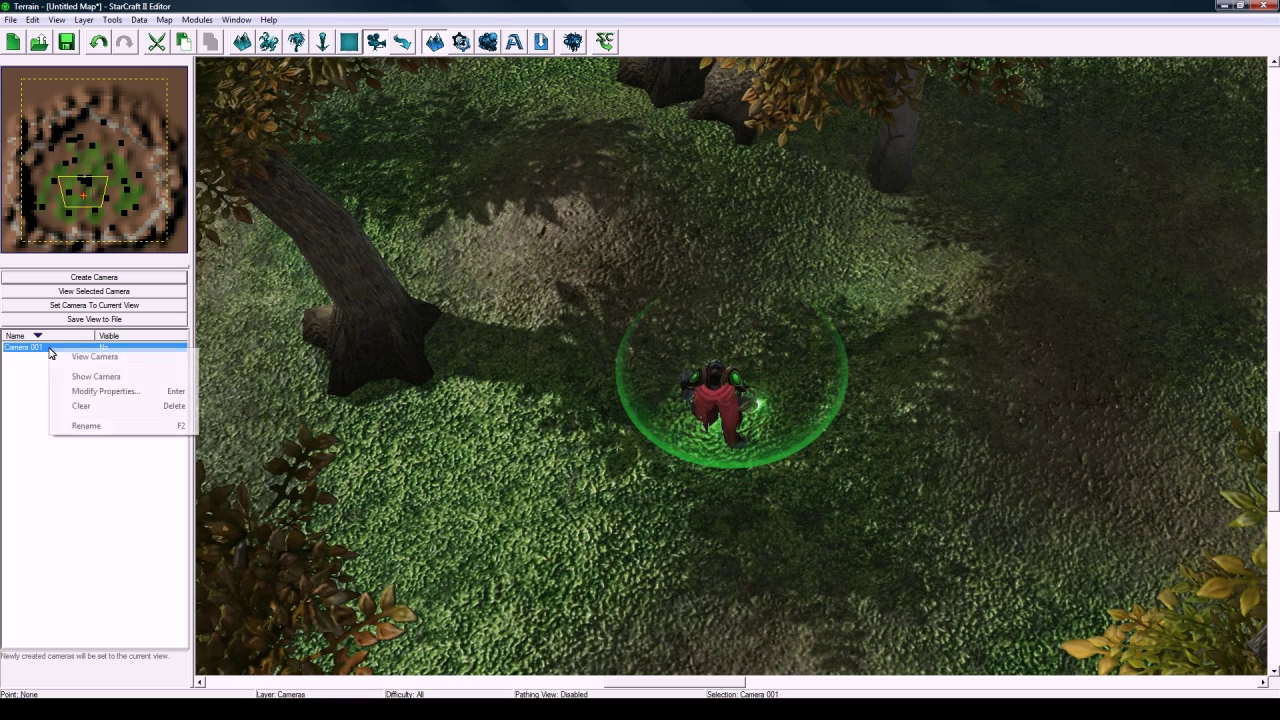
pyautogui.click(84, 391)
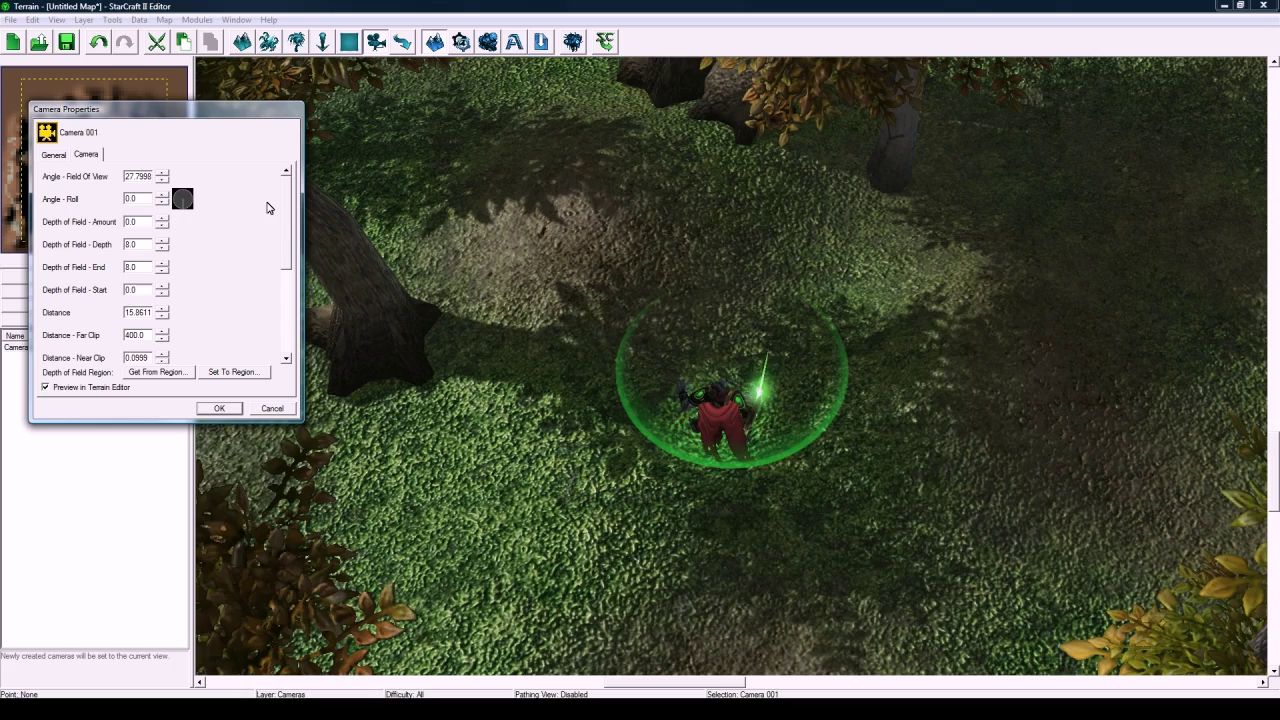
pyautogui.moveTo(162, 176); pyautogui.dragTo(162, 176)
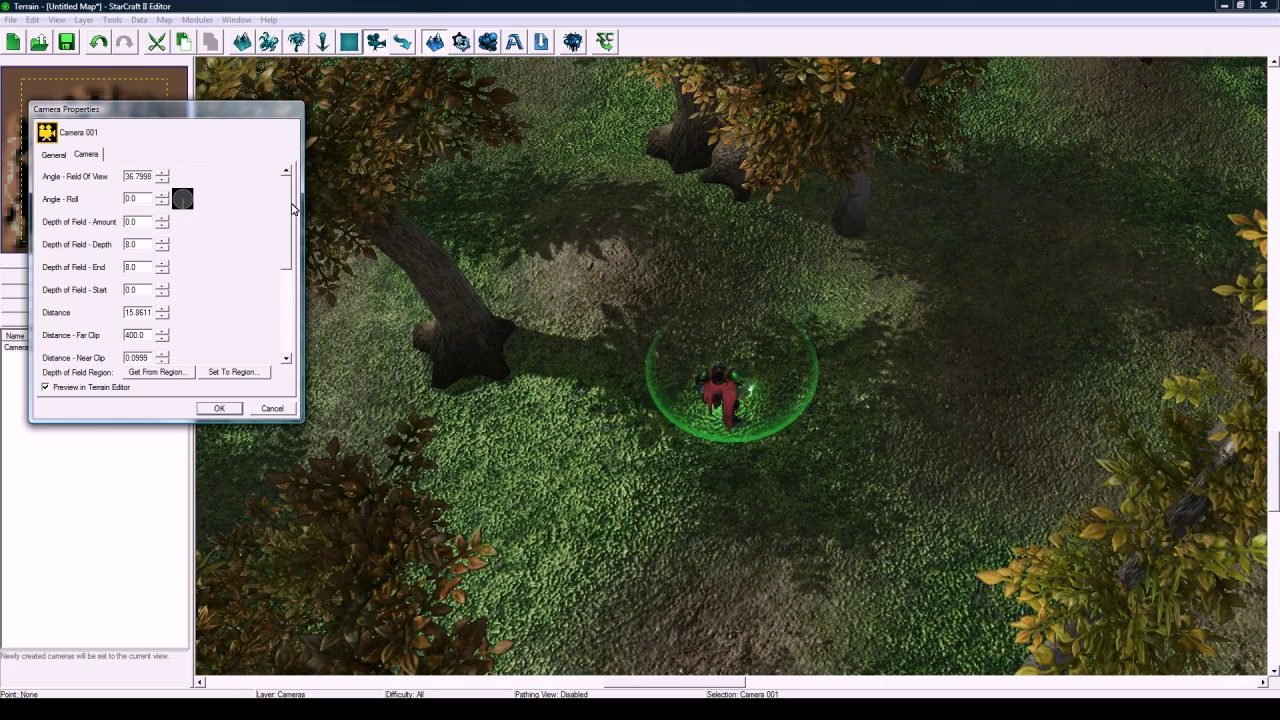
pyautogui.scroll(-1, 287, 217)
pyautogui.moveTo(287, 217); pyautogui.dragTo(286, 243)
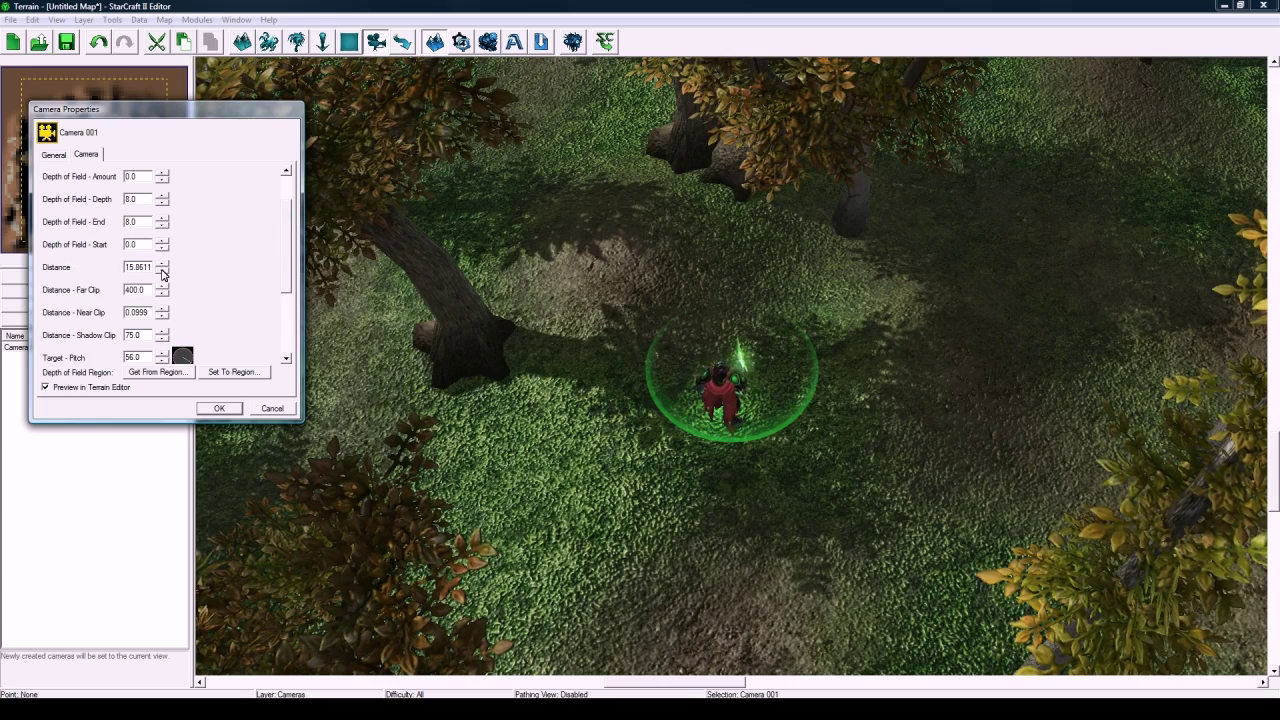
pyautogui.moveTo(163, 268); pyautogui.dragTo(161, 252)
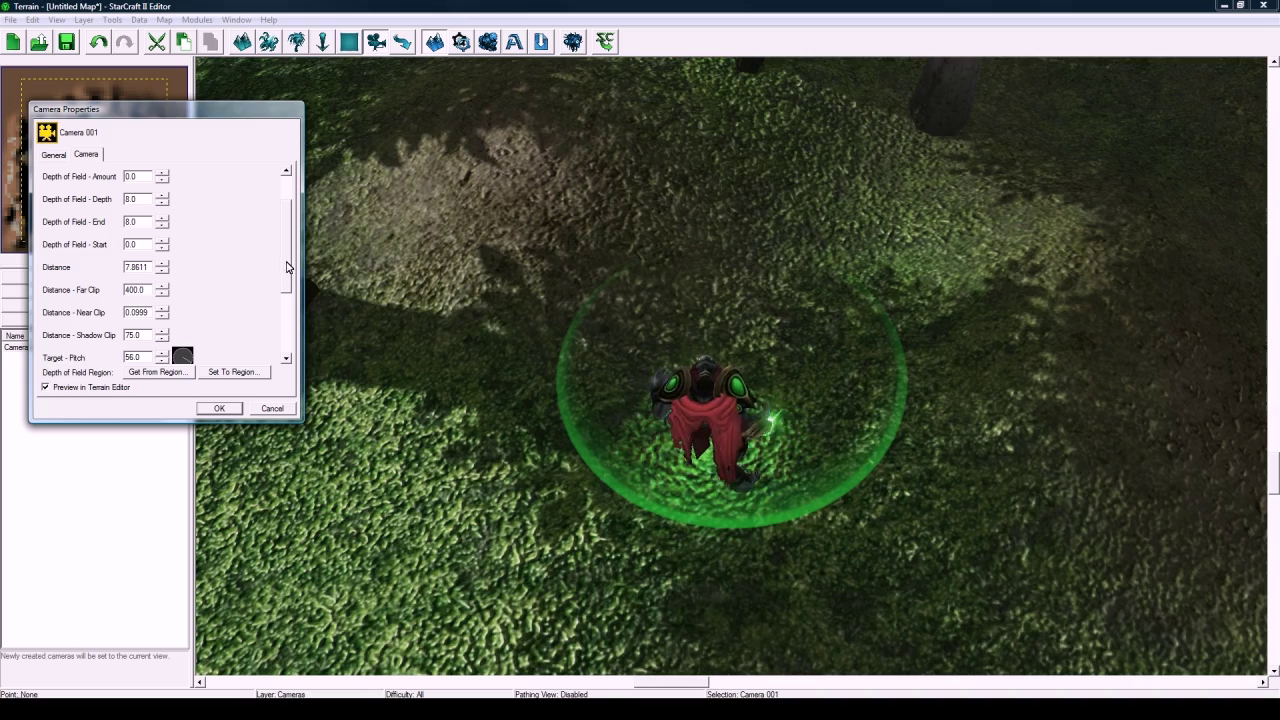
# Set the camera's Target - Pitch to 18 and raise its Target - Z Offset above 0.
pyautogui.scroll(-5, 286, 267)
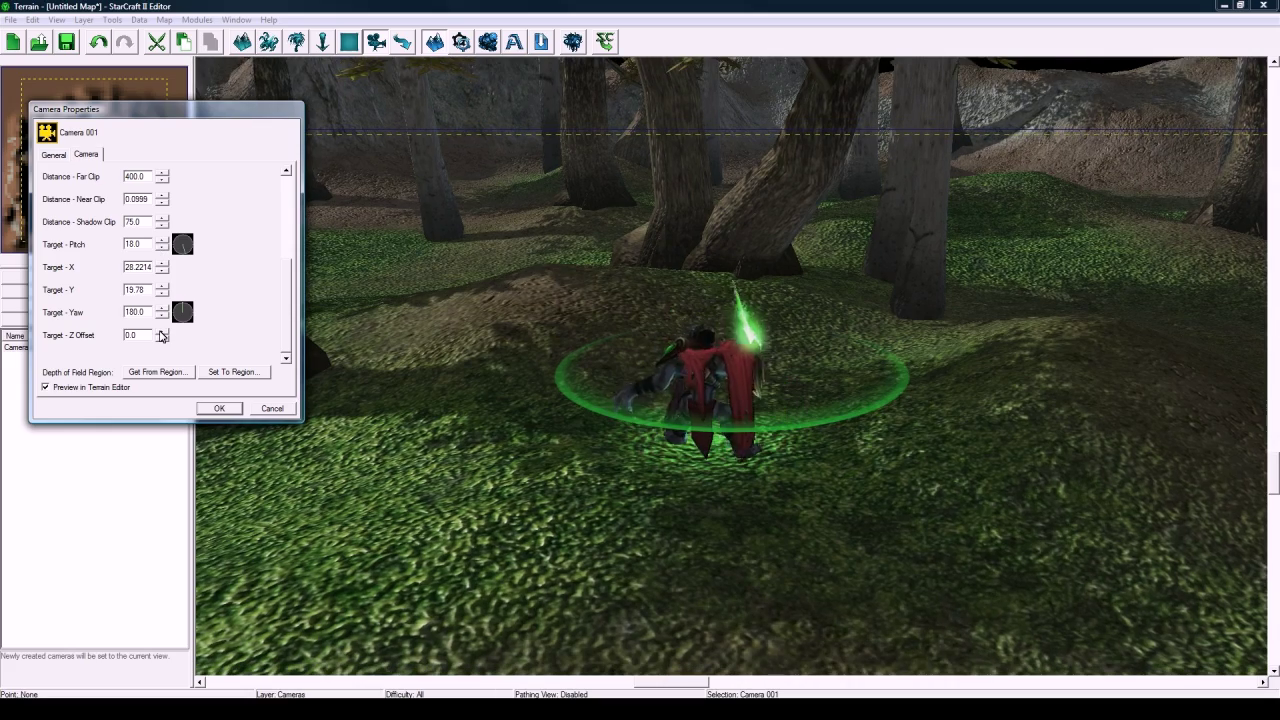
pyautogui.moveTo(159, 332); pyautogui.dragTo(161, 336)
pyautogui.moveTo(290, 290); pyautogui.dragTo(288, 208)
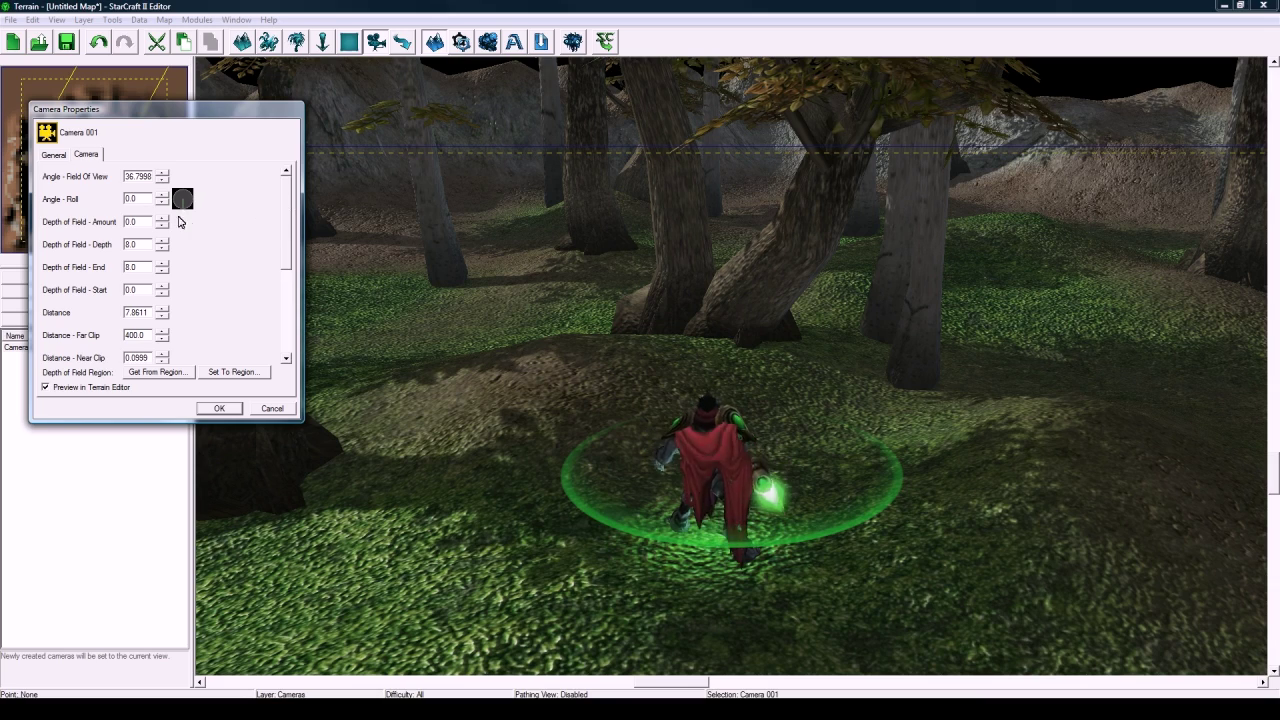
# Set the camera's Distance to 5.8611 and Angle - Field Of View to 39.7998, and apply the camera properties.
pyautogui.click(163, 317)
pyautogui.click(163, 317)
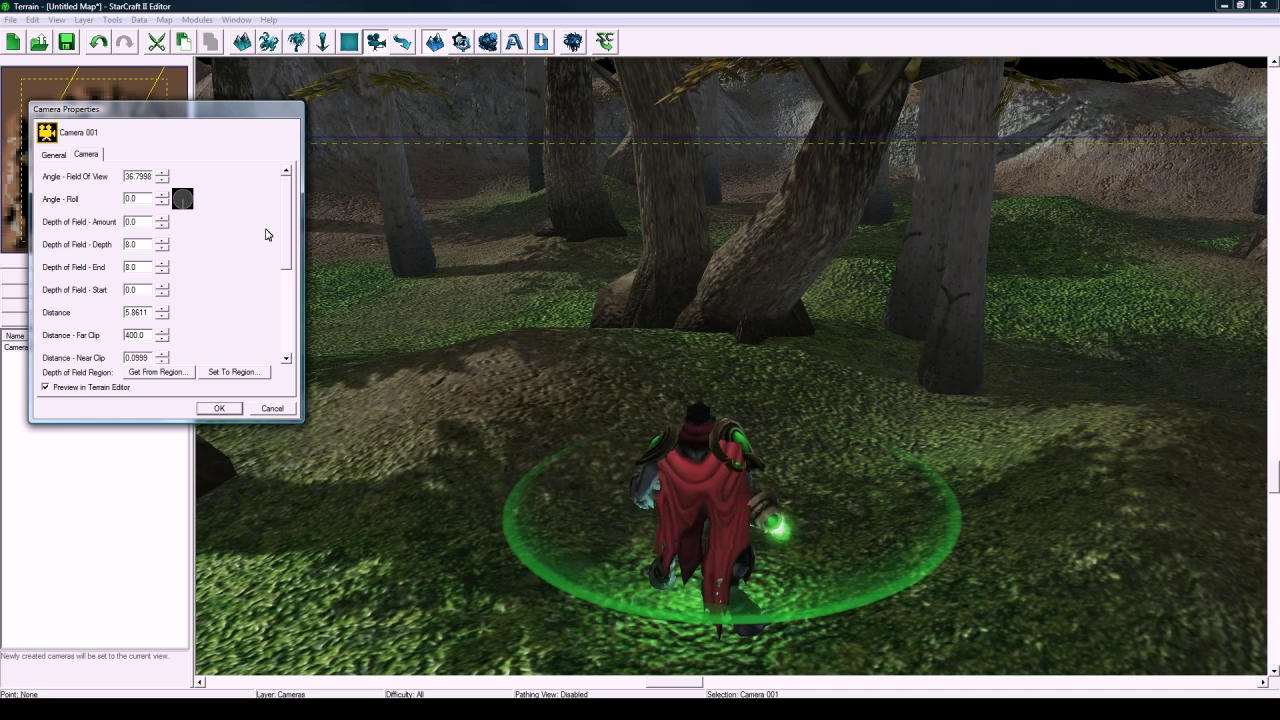
pyautogui.click(163, 173)
pyautogui.click(163, 173)
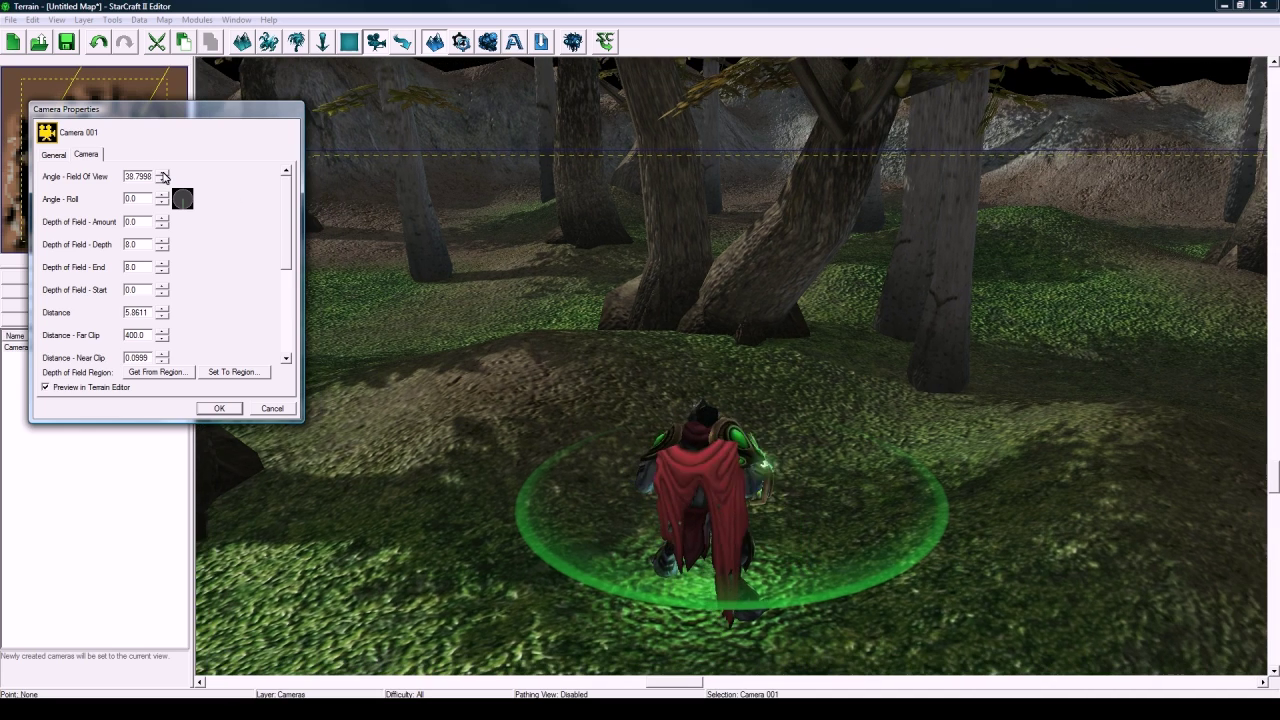
pyautogui.click(163, 173)
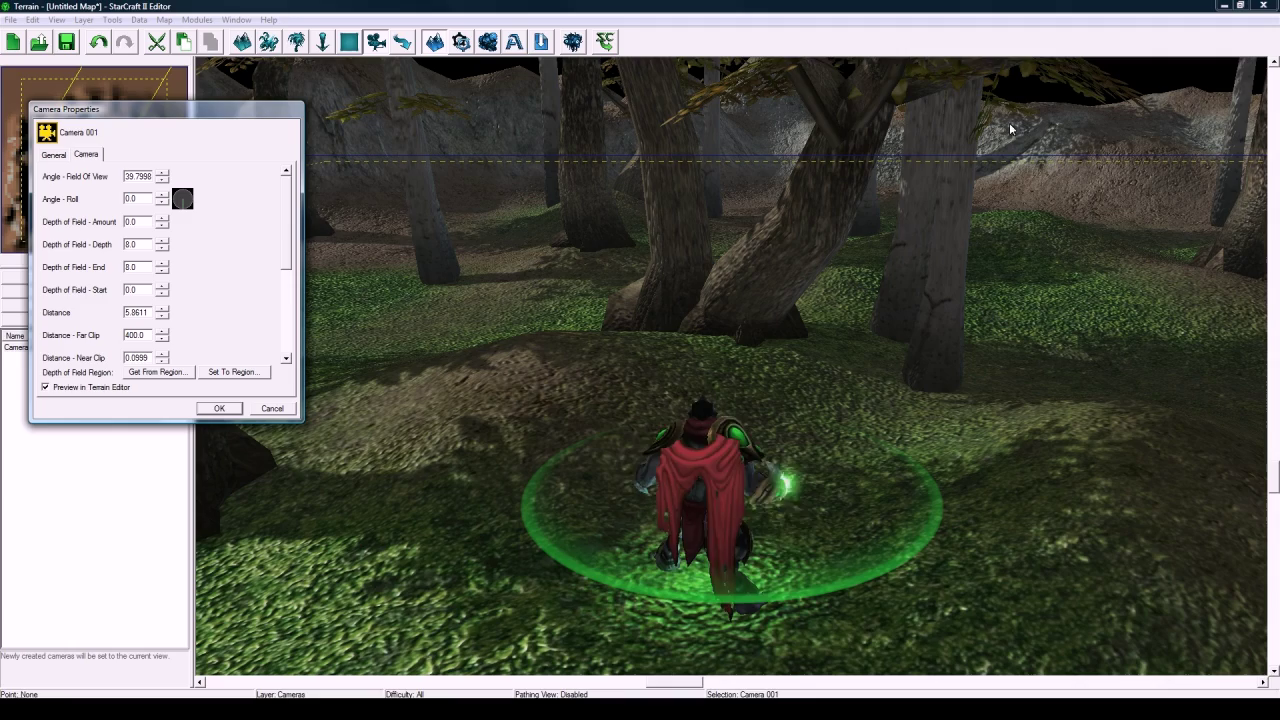
pyautogui.click(220, 409)
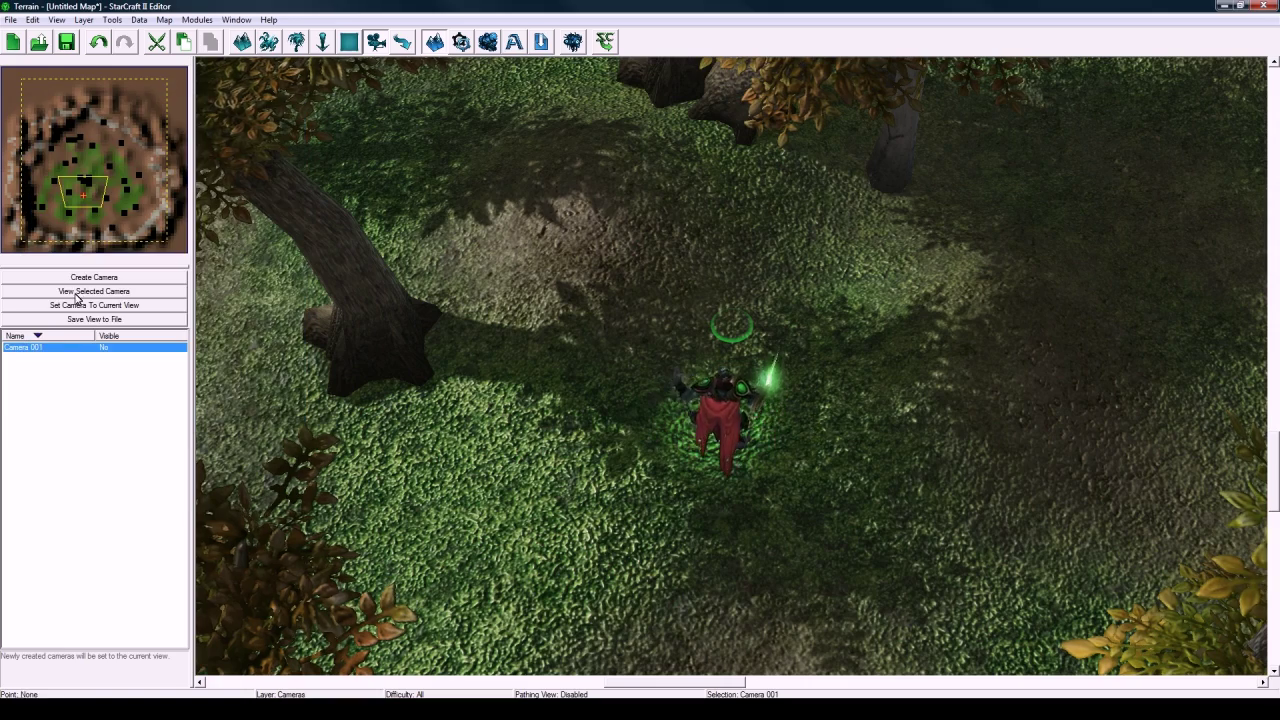
# Look through Camera 001, tilt the view around Zeratul and return to the saved camera view.
pyautogui.click(85, 294)
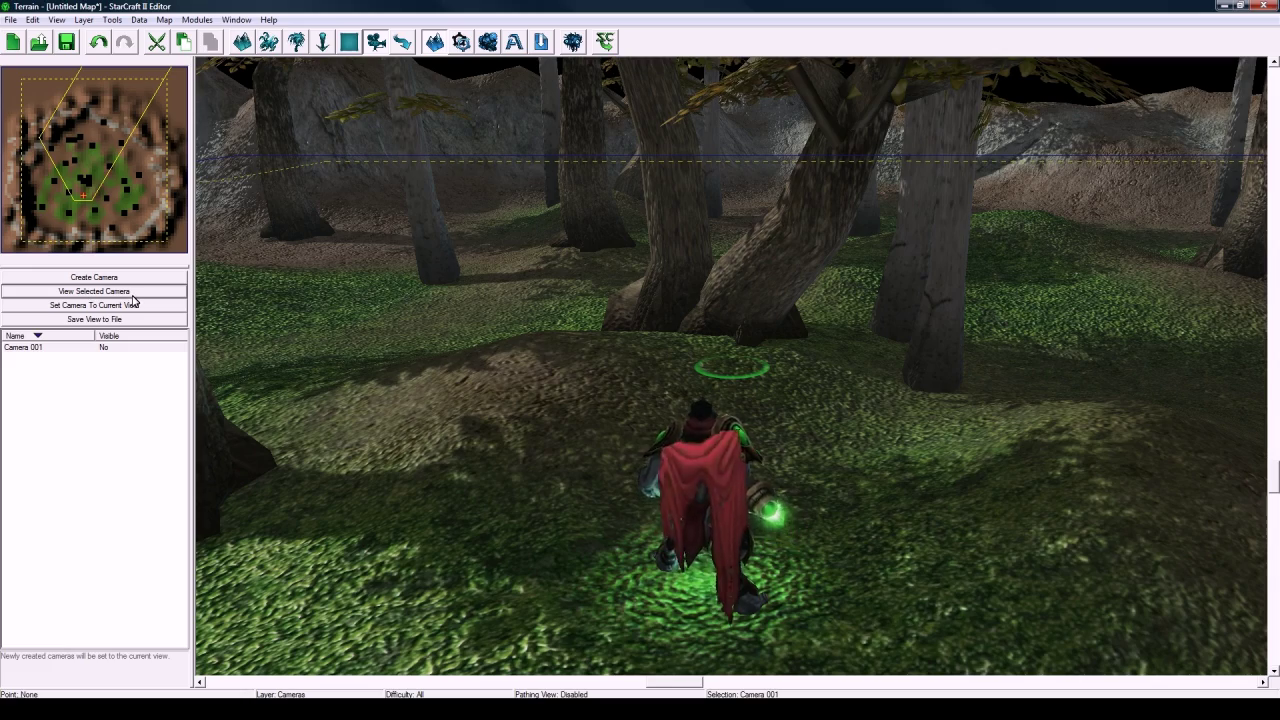
pyautogui.keyDown('ctrl'); pyautogui.moveTo(516, 352); pyautogui.dragTo(579, 590, button='right'); pyautogui.keyUp('ctrl')
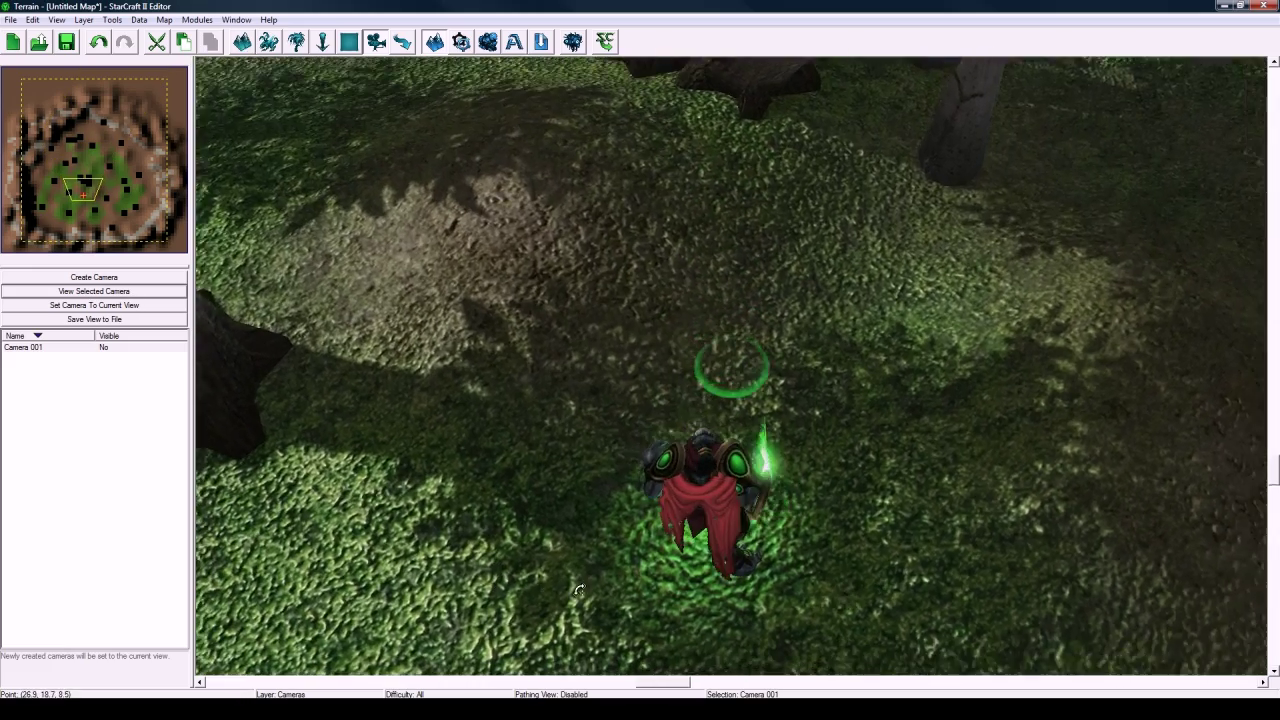
pyautogui.moveTo(578, 590); pyautogui.dragTo(487, 344, button='middle')
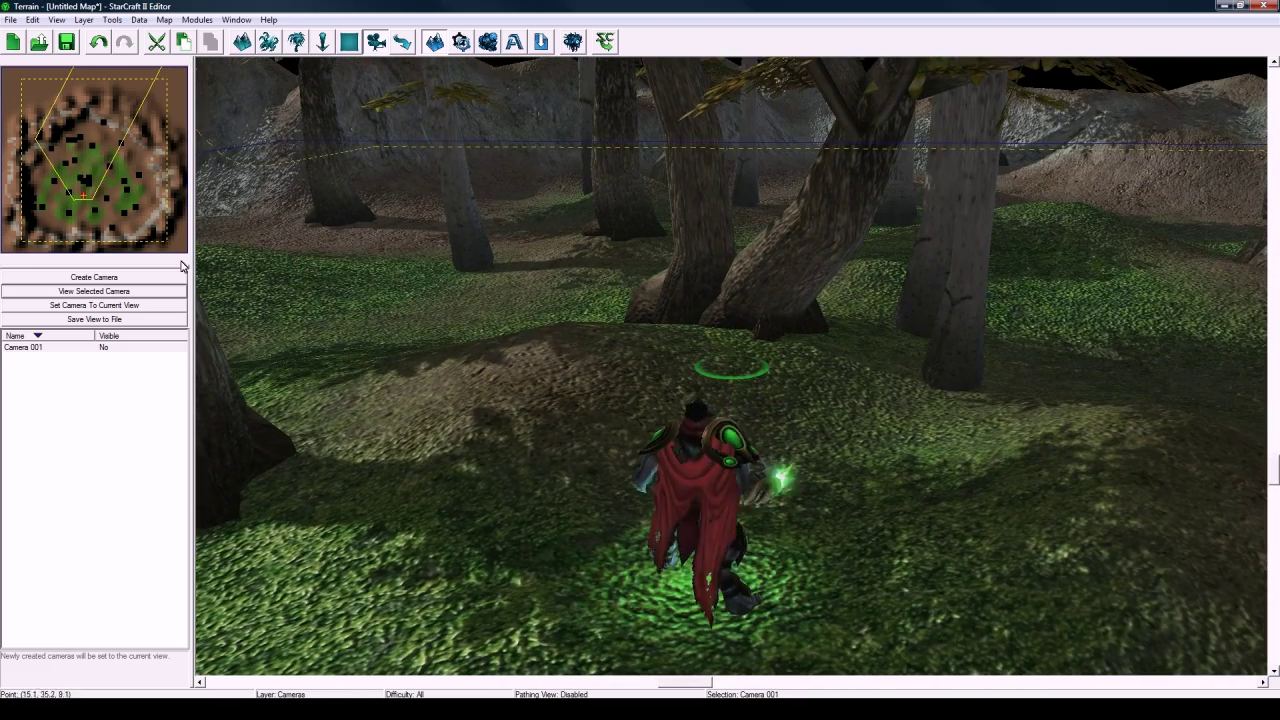
pyautogui.click(94, 291)
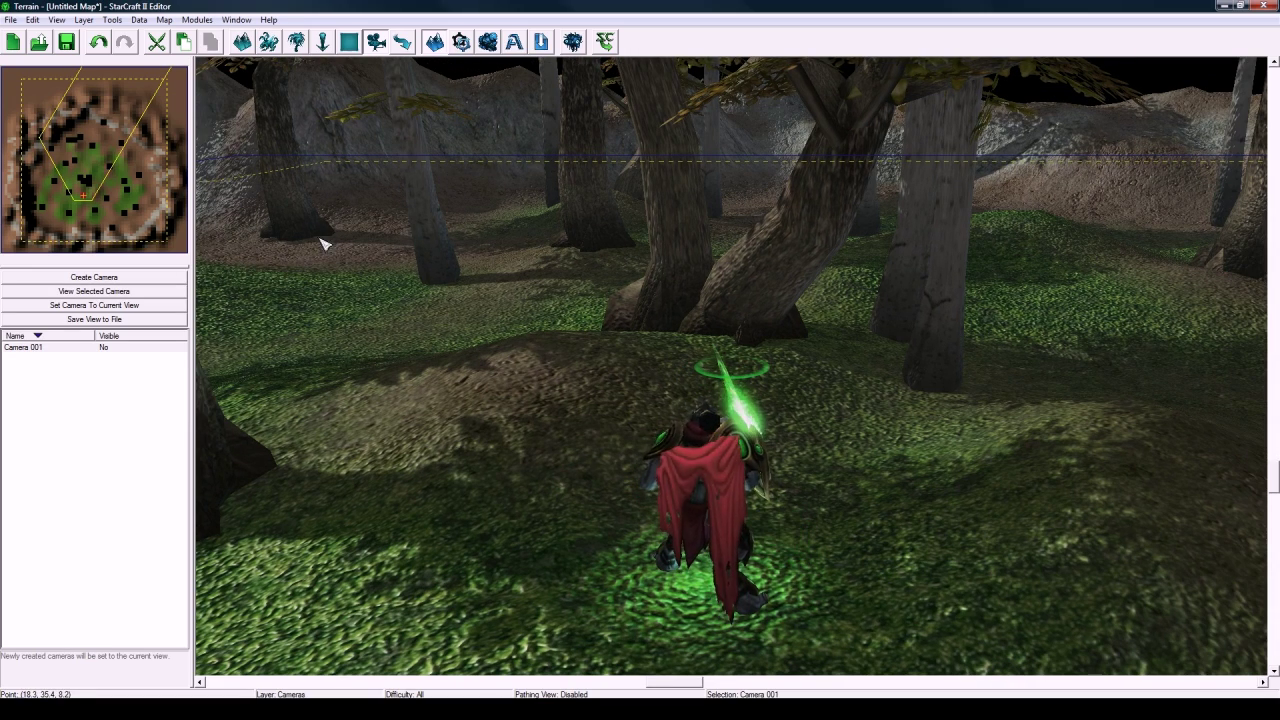
# Set Camera 001's Distance - Far Clip to 55 and inspect the valley from beyond its southern mountains.
pyautogui.rightClick(100, 350)
pyautogui.click(130, 391)
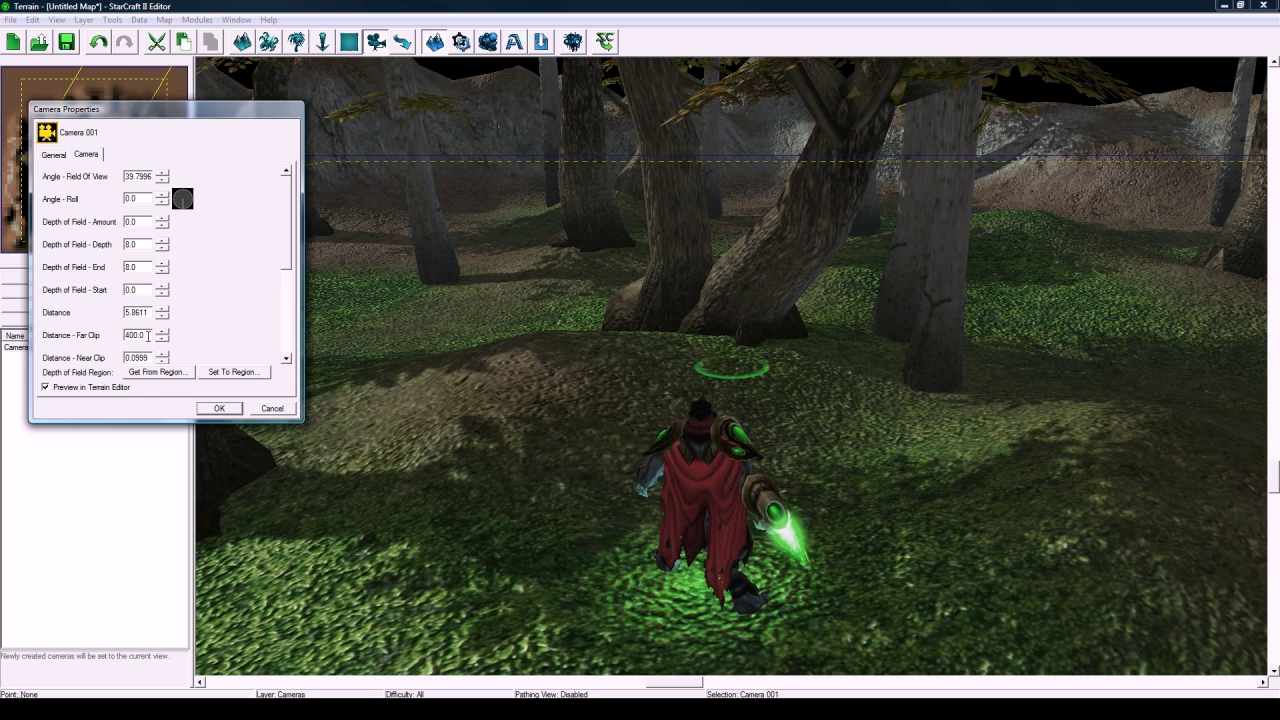
pyautogui.write('55')
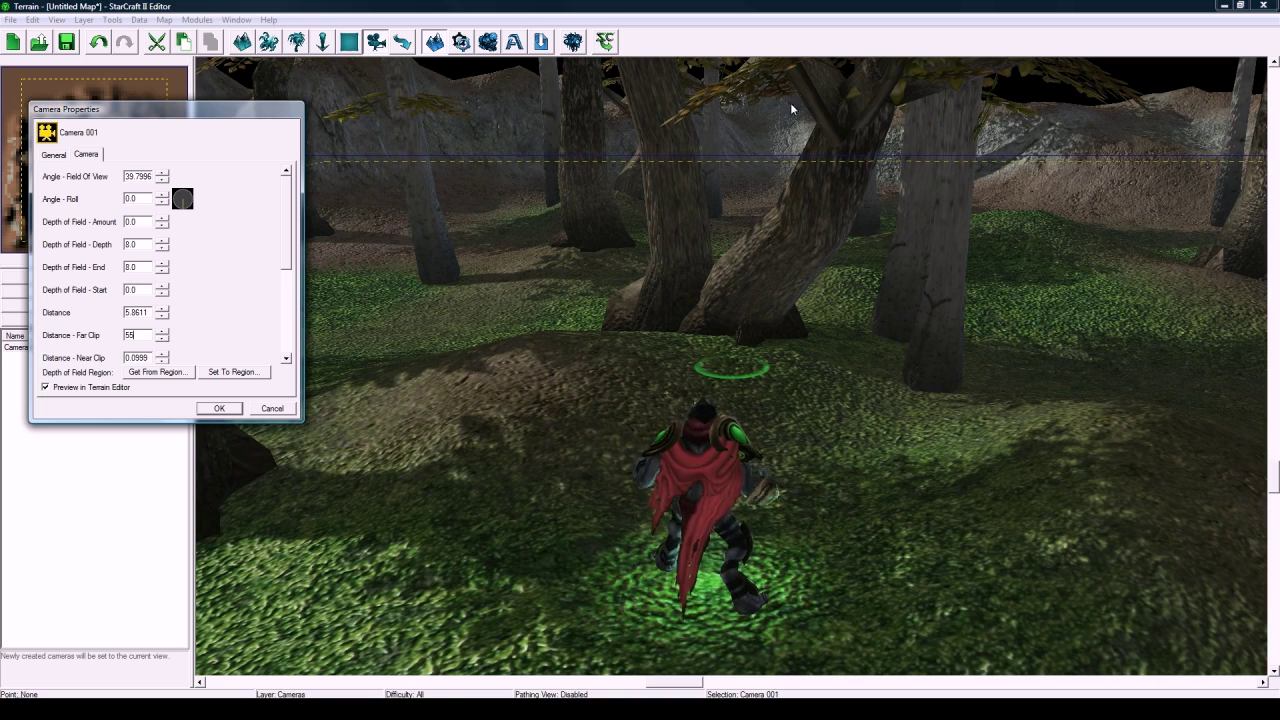
pyautogui.click(250, 409)
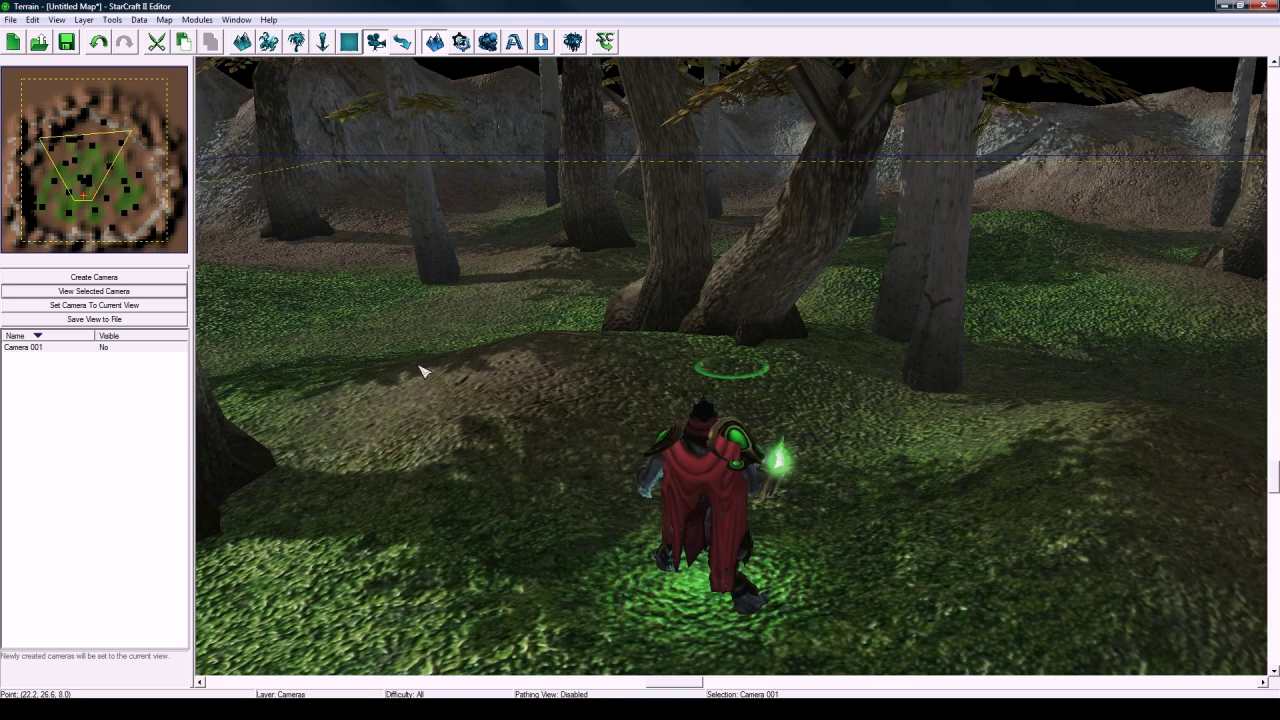
pyautogui.moveTo(420, 368); pyautogui.dragTo(707, 391, button='right')
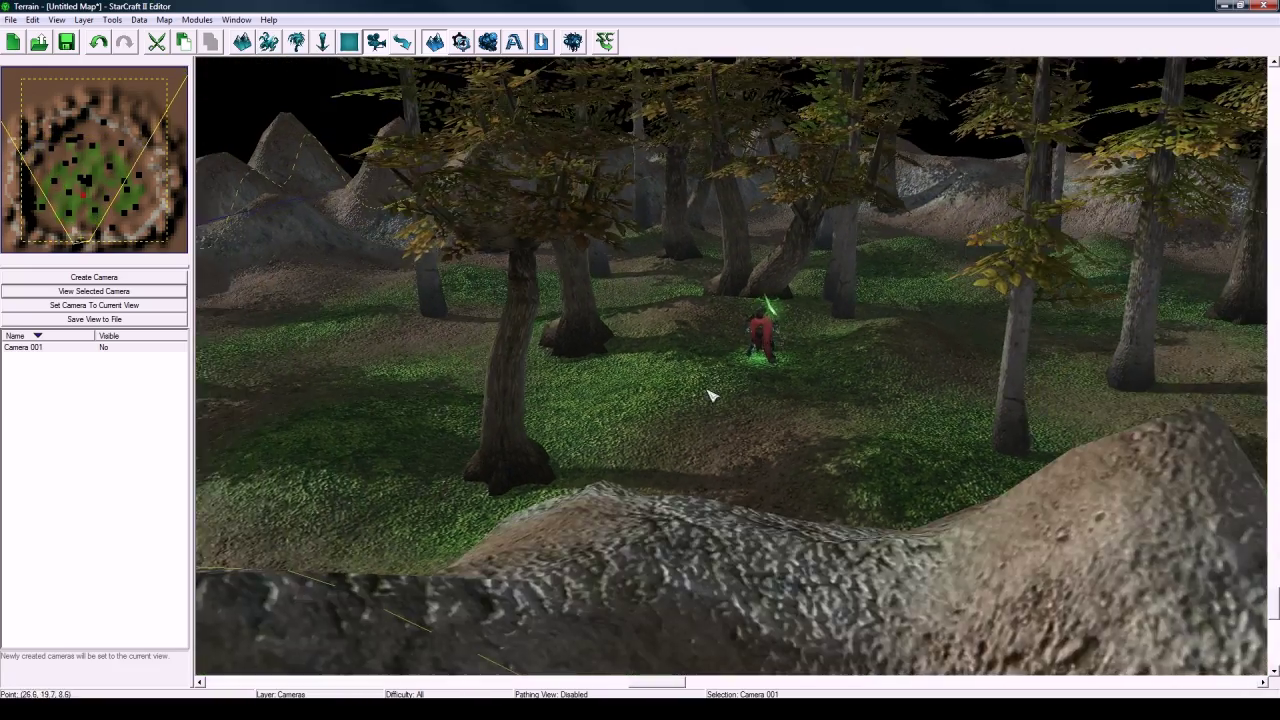
pyautogui.scroll(-8, 707, 396)
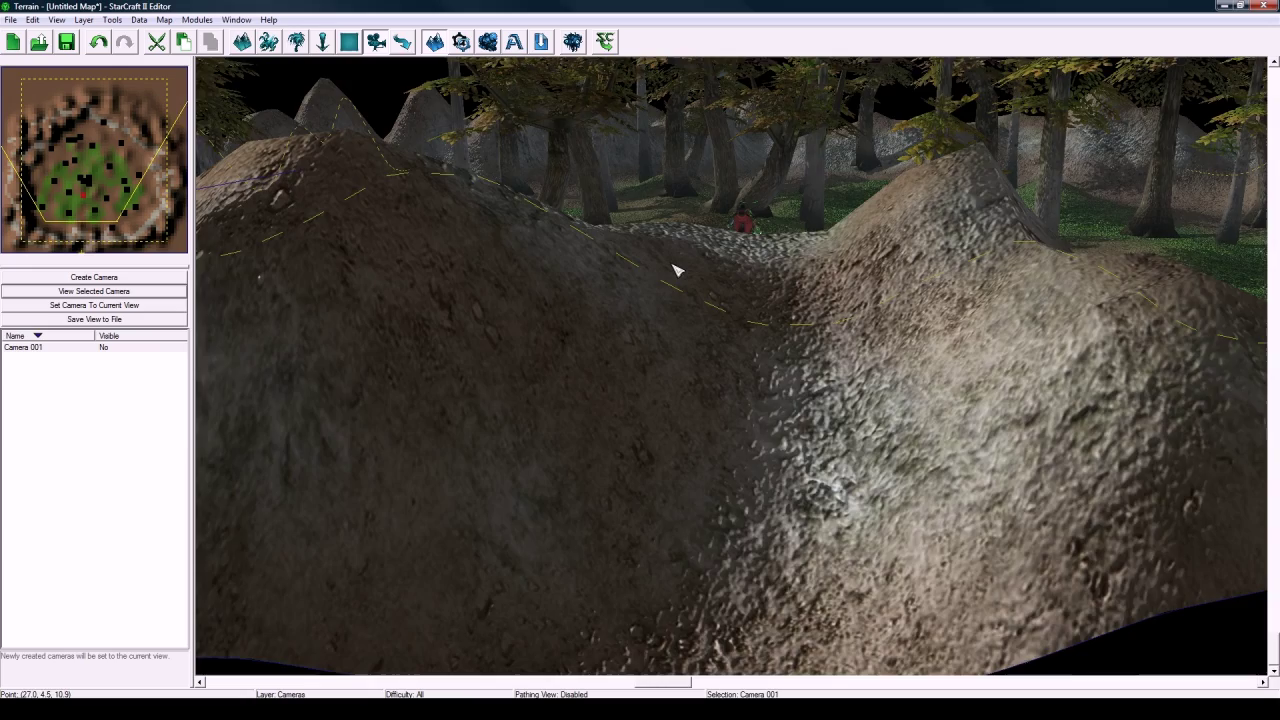
# Inspect the forest around Zeratul from above the southern mountains, then return to Camera 001's saved view.
pyautogui.moveTo(677, 270); pyautogui.dragTo(658, 405, button='right')
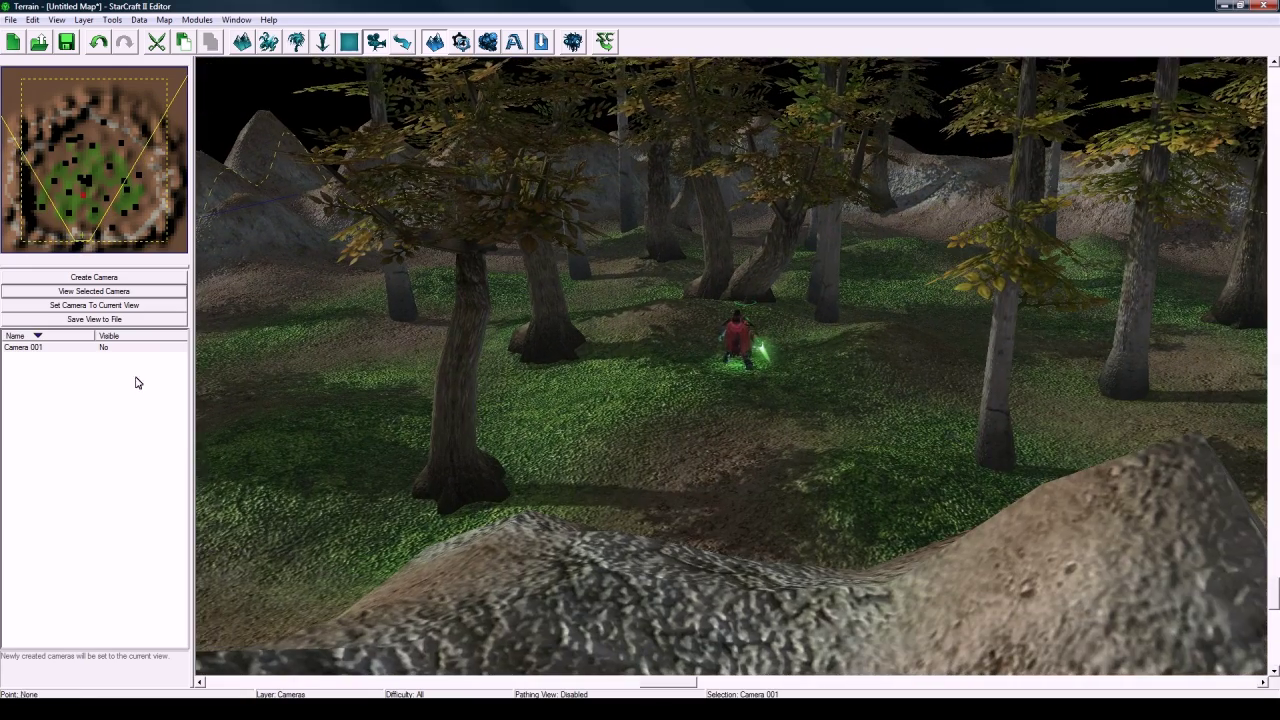
pyautogui.scroll(3, 477, 434)
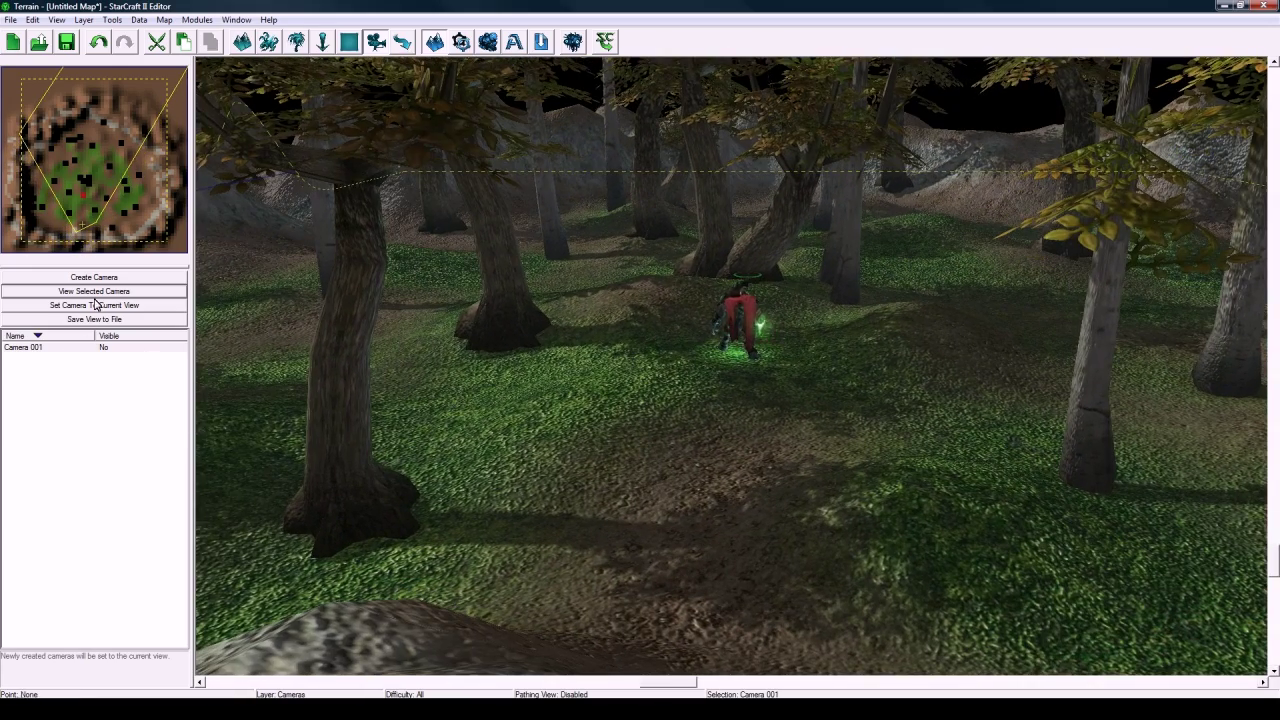
pyautogui.click(95, 292)
# Preview Camera 001's properties in the terrain editor and lower its Distance - Far Clip to 23.
pyautogui.rightClick(80, 347)
pyautogui.click(120, 388)
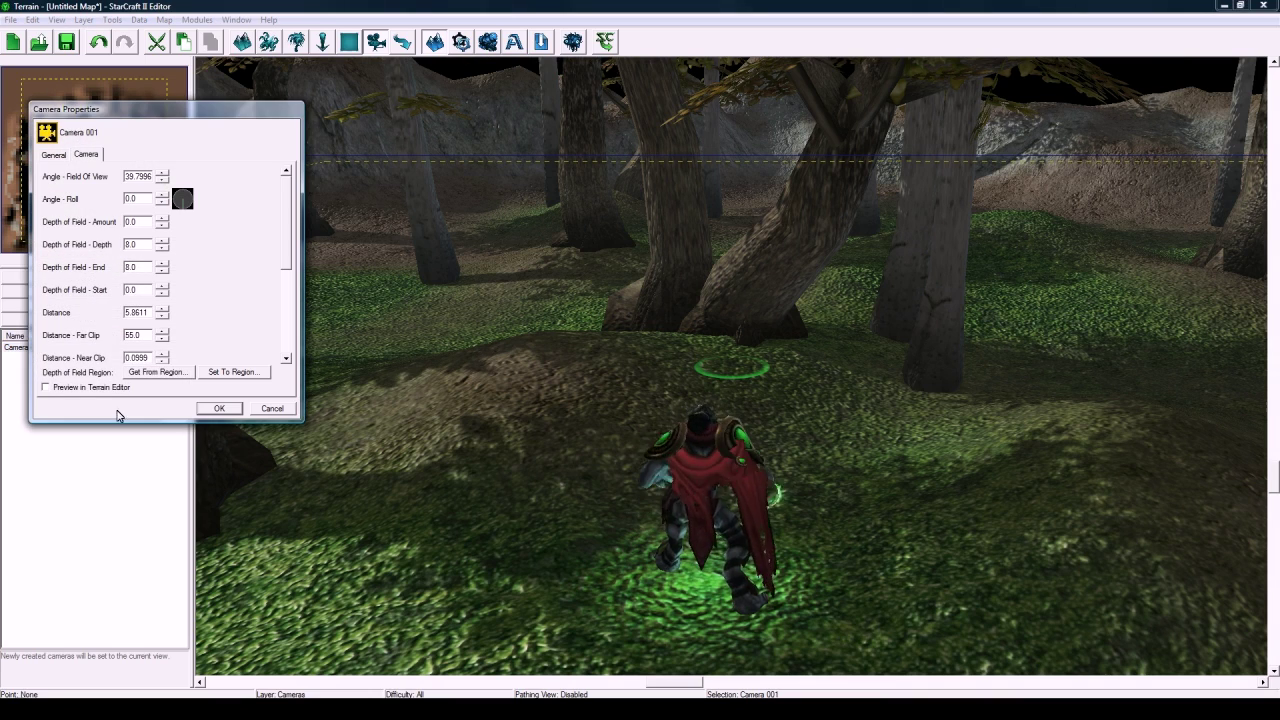
pyautogui.click(161, 340)
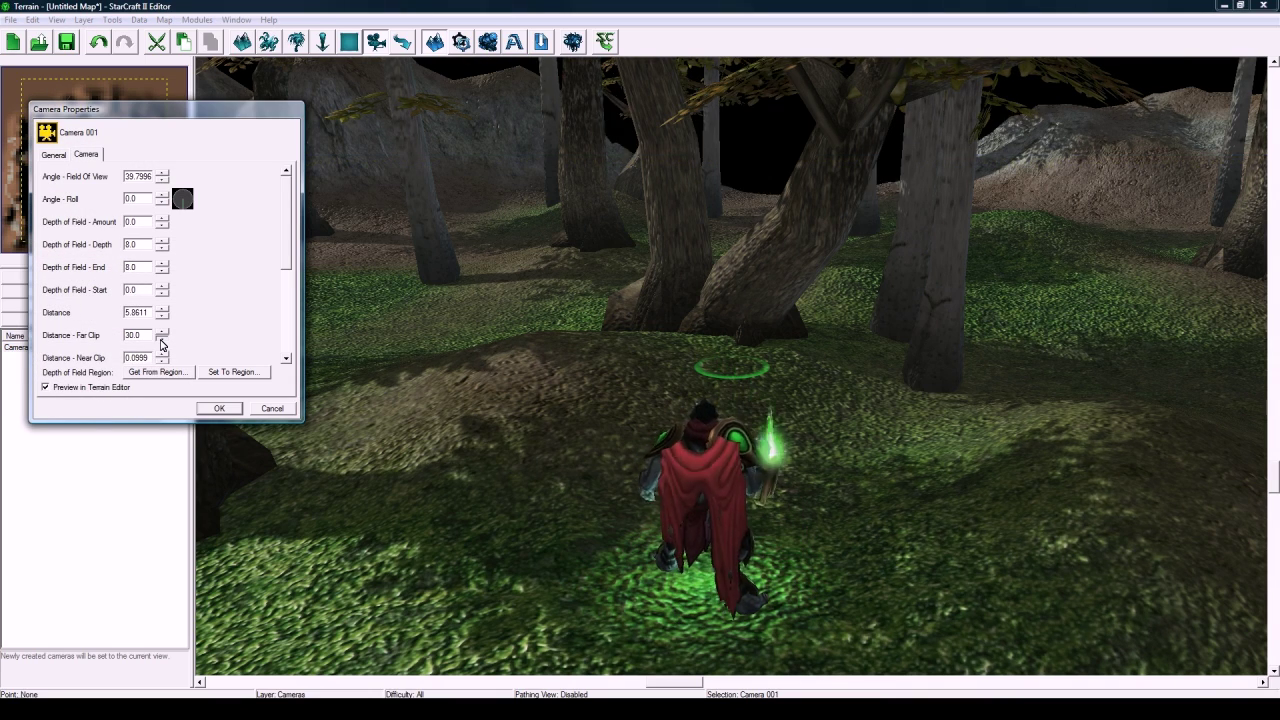
pyautogui.click(162, 333)
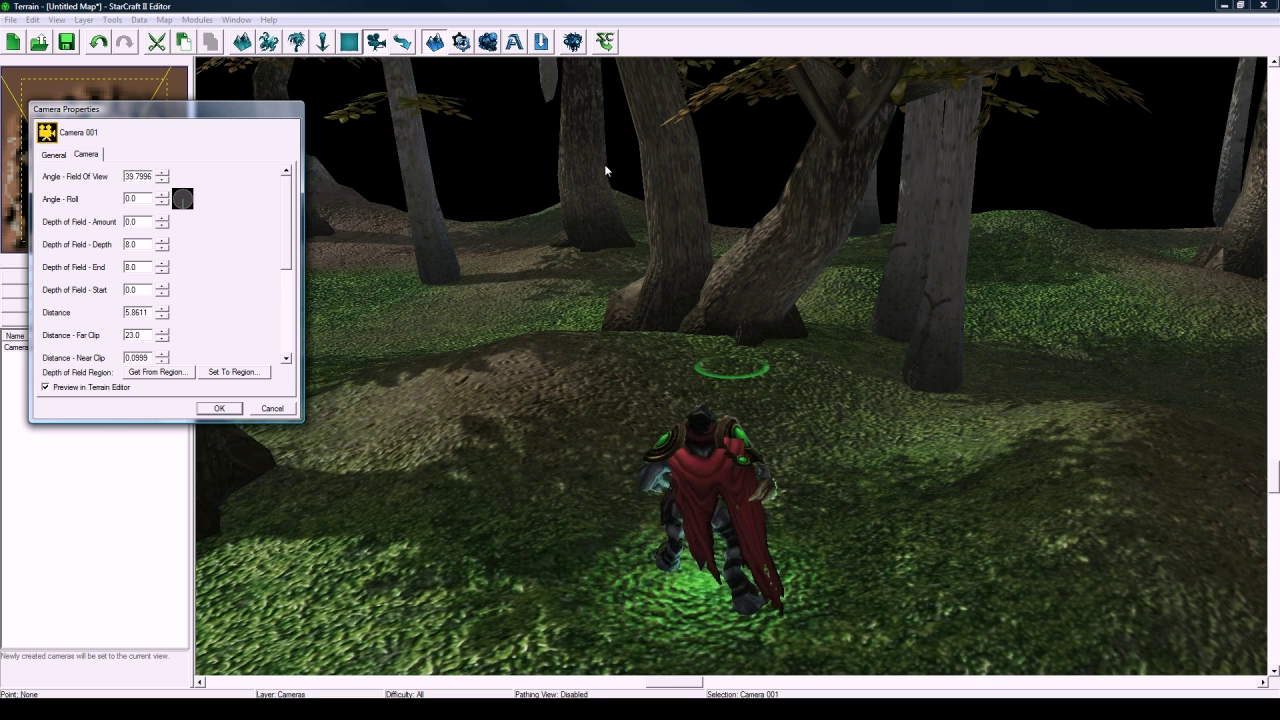
# Raise Camera 001's Distance - Far Clip to 55 and apply the camera properties.
pyautogui.click(162, 332)
pyautogui.click(162, 333)
pyautogui.click(162, 333)
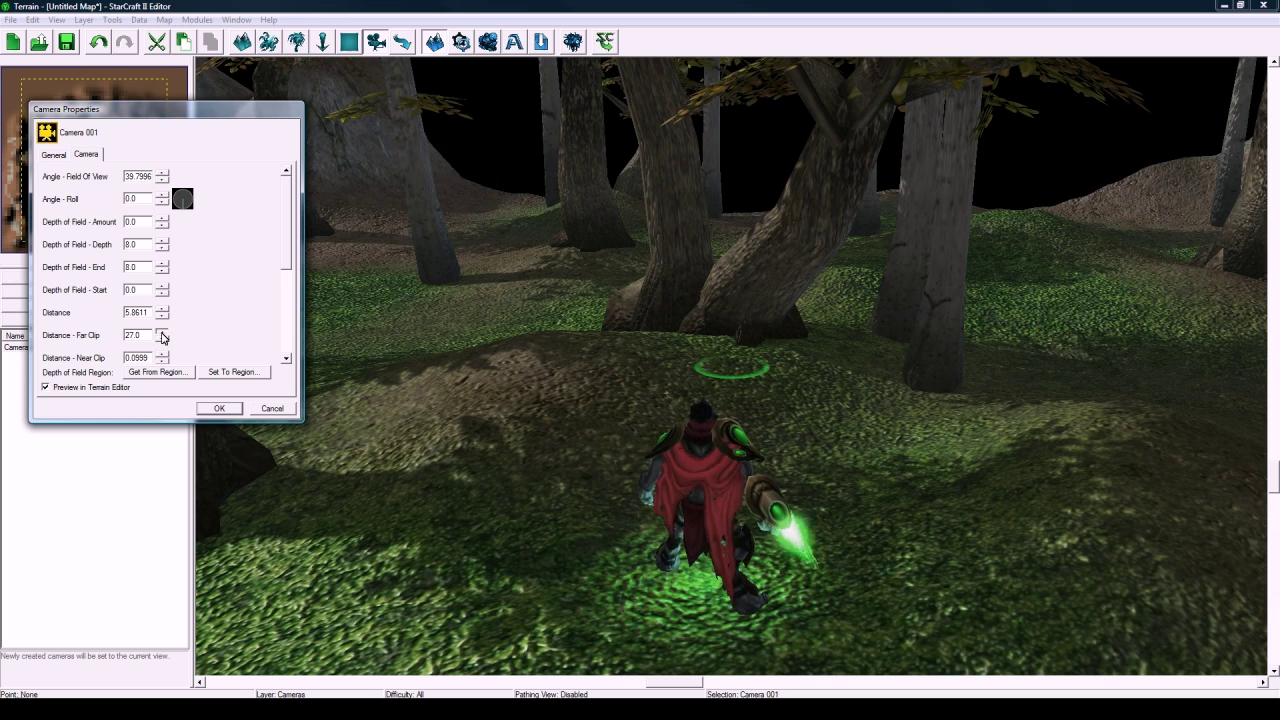
pyautogui.click(162, 333)
pyautogui.click(162, 333)
pyautogui.click(162, 333)
pyautogui.click(162, 333)
pyautogui.click(162, 333)
pyautogui.click(162, 333)
pyautogui.moveTo(161, 334); pyautogui.dragTo(161, 334)
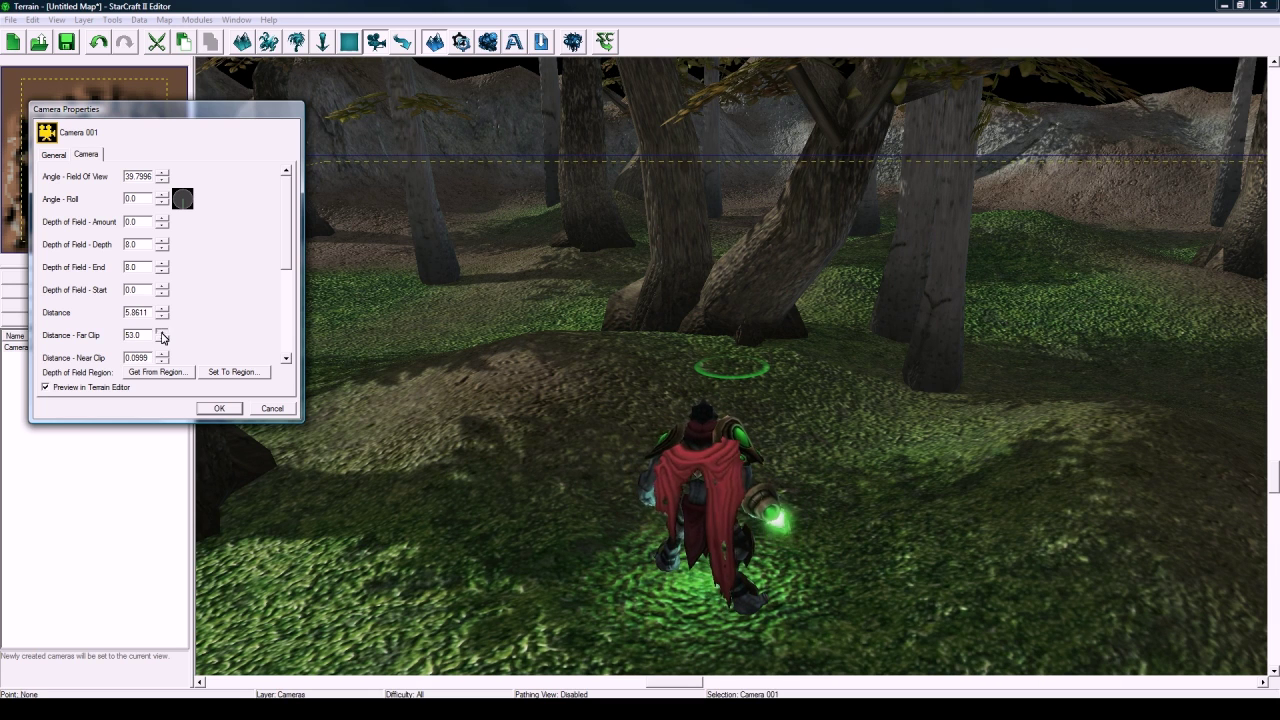
pyautogui.click(161, 334)
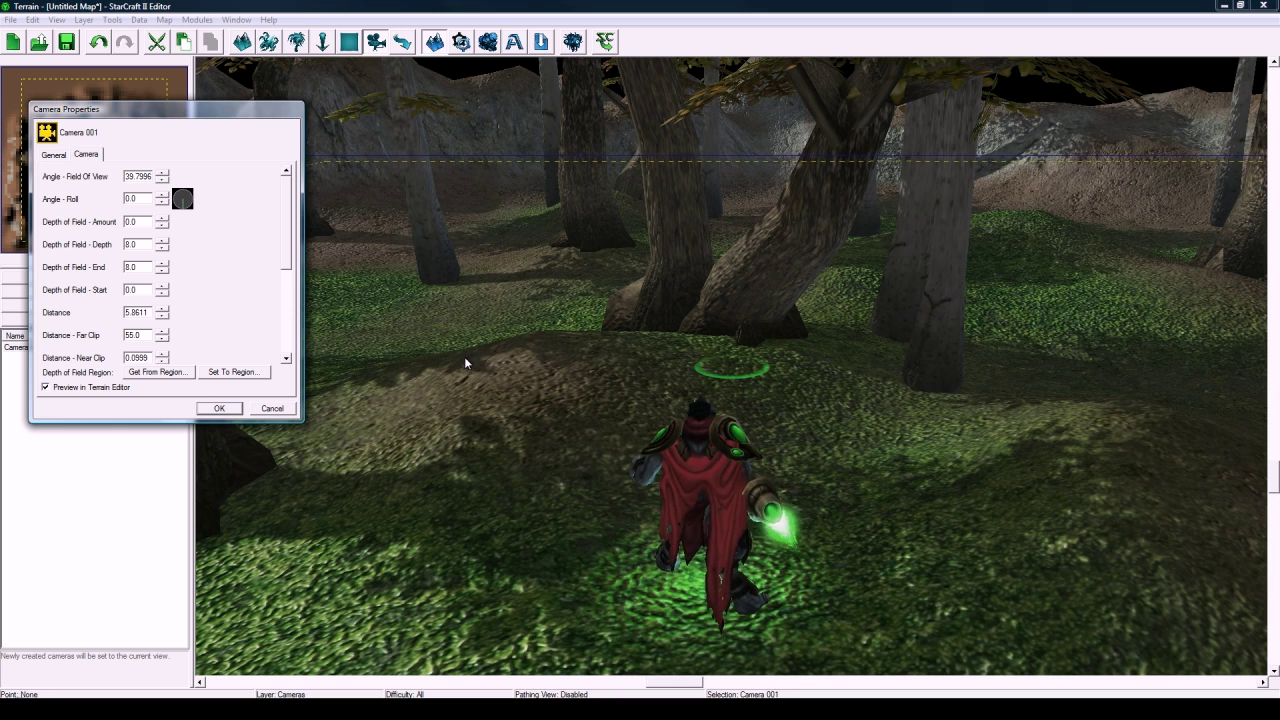
pyautogui.click(233, 409)
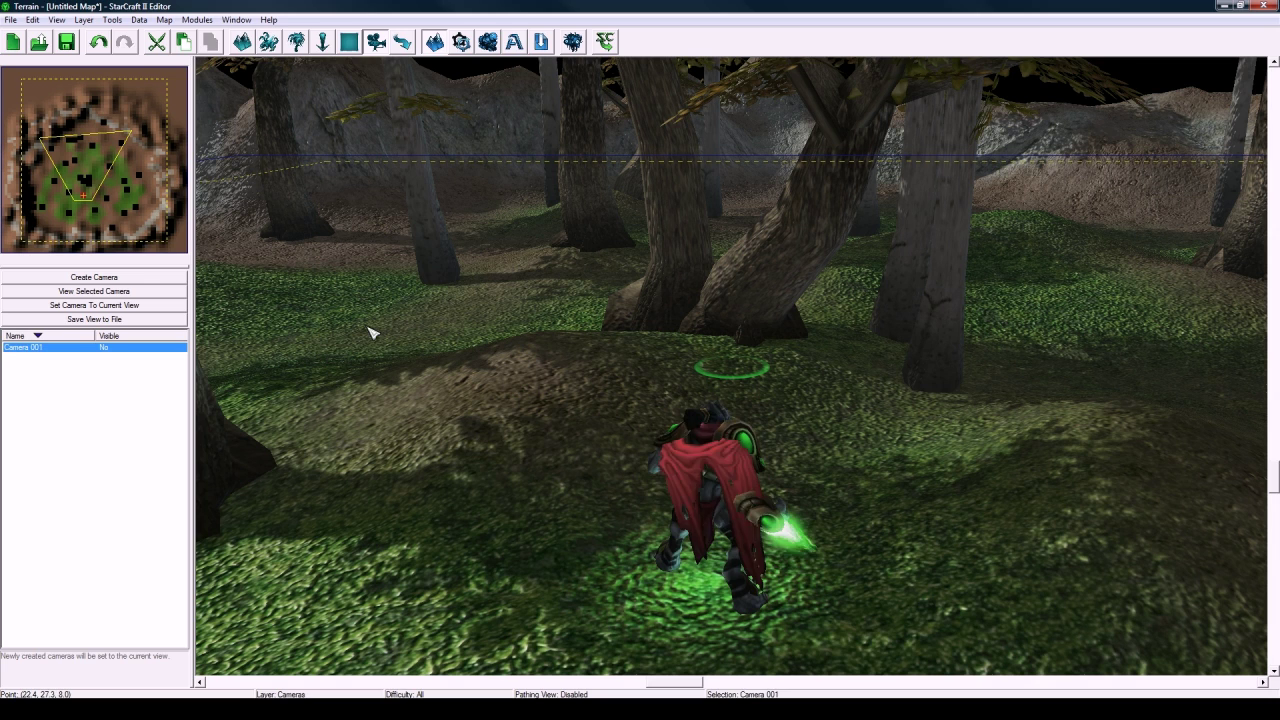